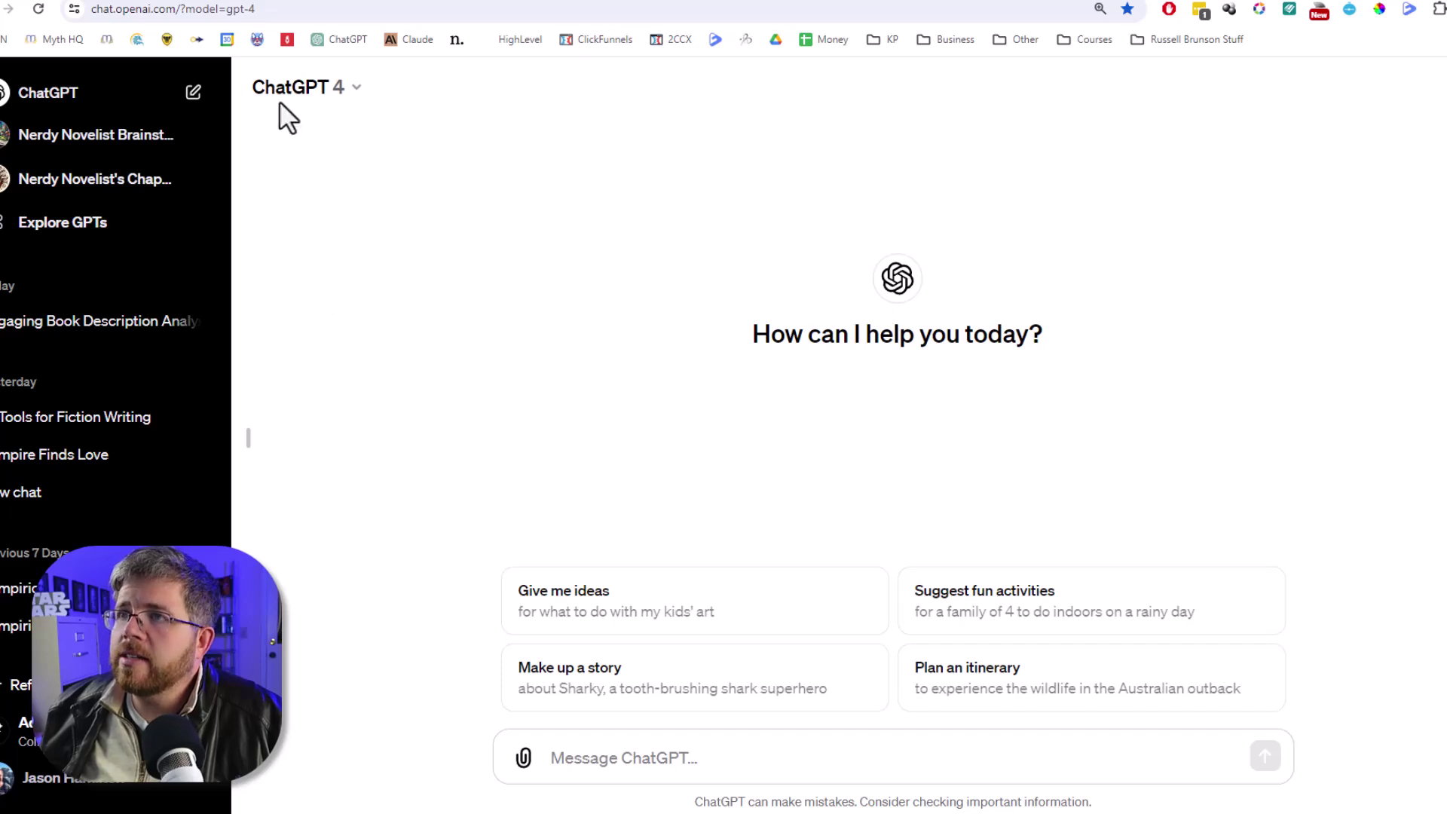
Step: Find the Basic book-description prompt in the prompts document and copy its full text
{"action": "left_click", "coordinate": [360, 7]}
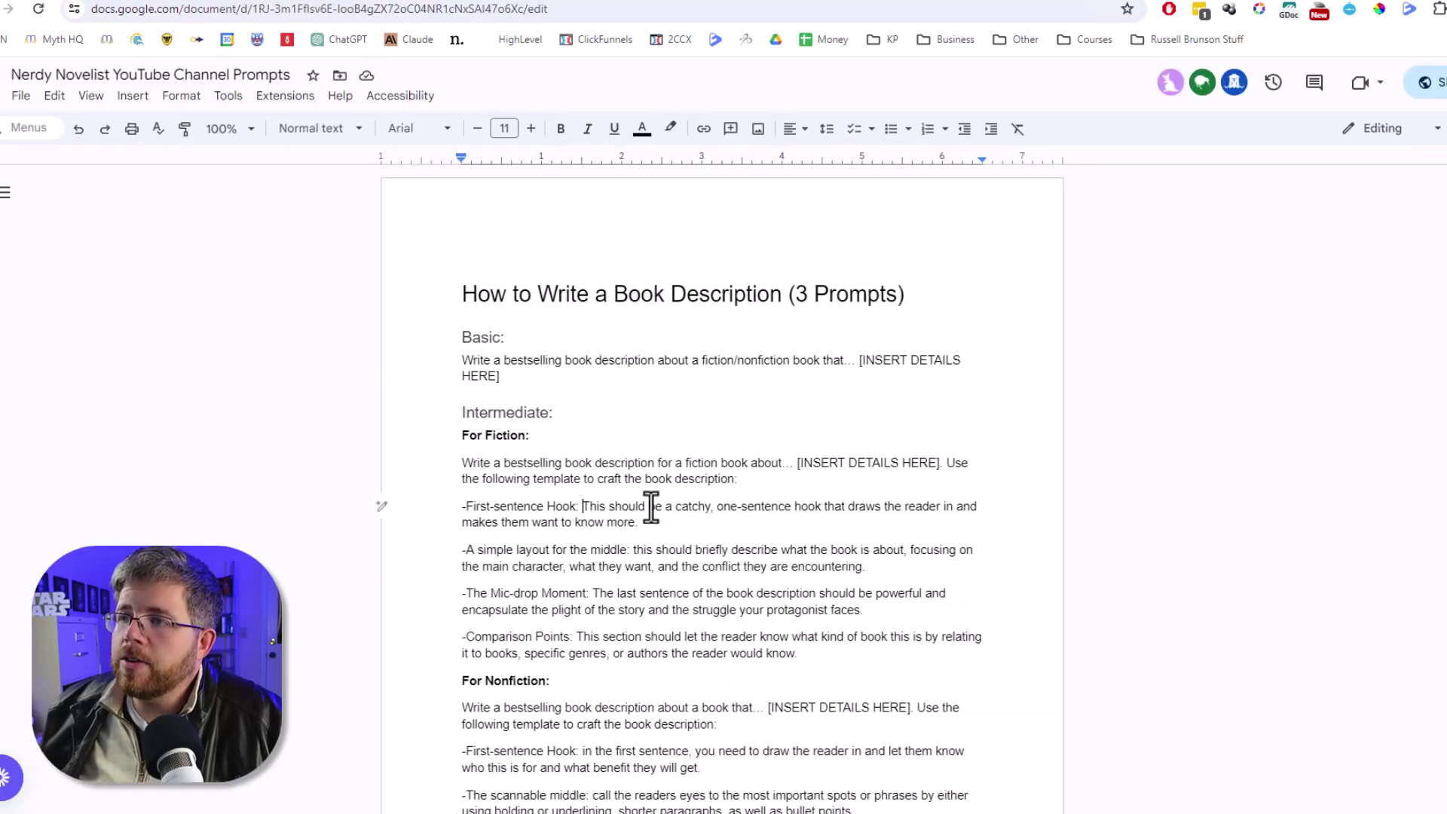
{"action": "scroll", "coordinate": [543, 339], "scroll_direction": "down", "scroll_amount": 7}
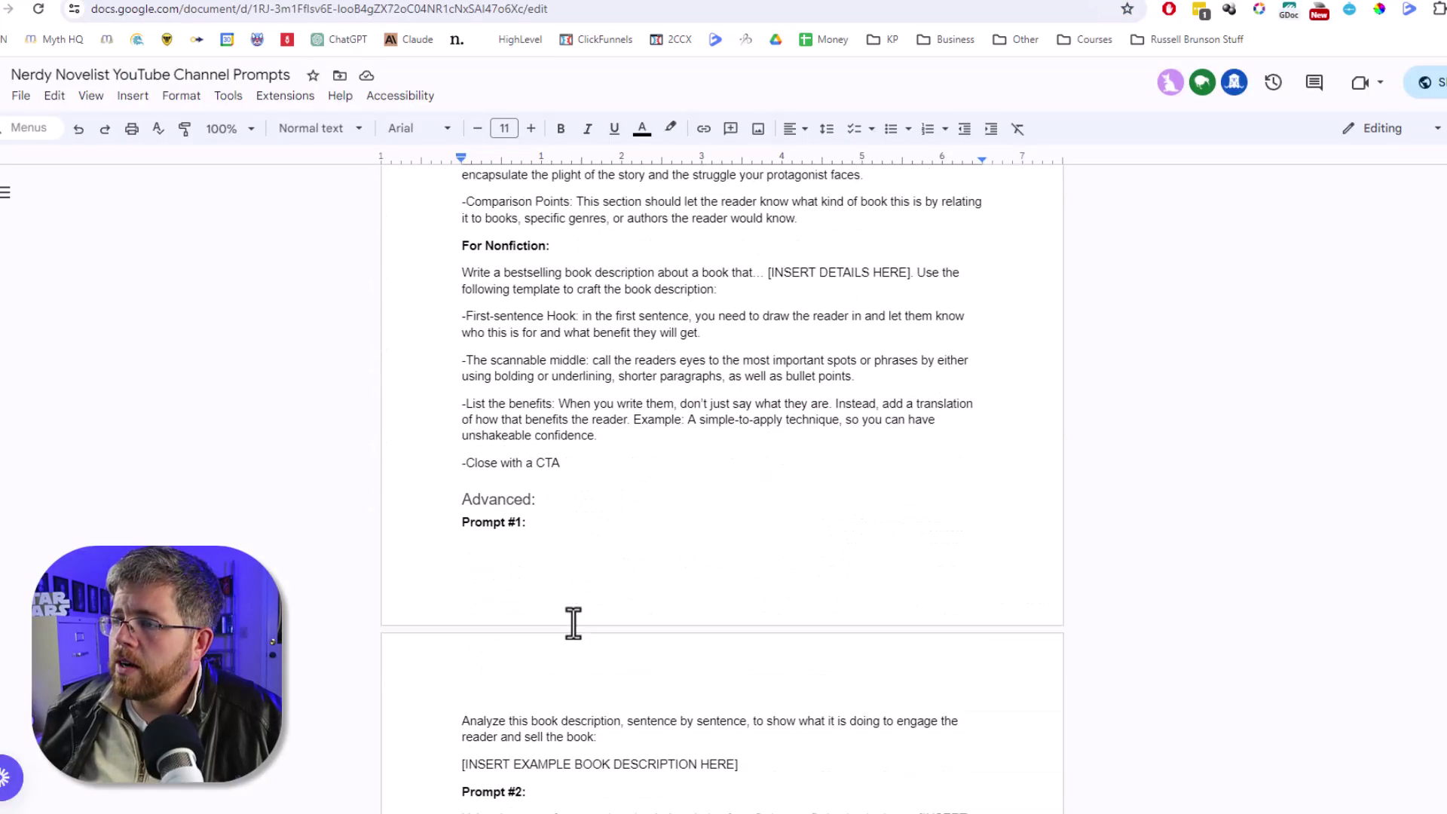
{"action": "scroll", "coordinate": [573, 622], "scroll_direction": "up", "scroll_amount": 5}
{"action": "scroll", "coordinate": [573, 622], "scroll_direction": "up", "scroll_amount": 2}
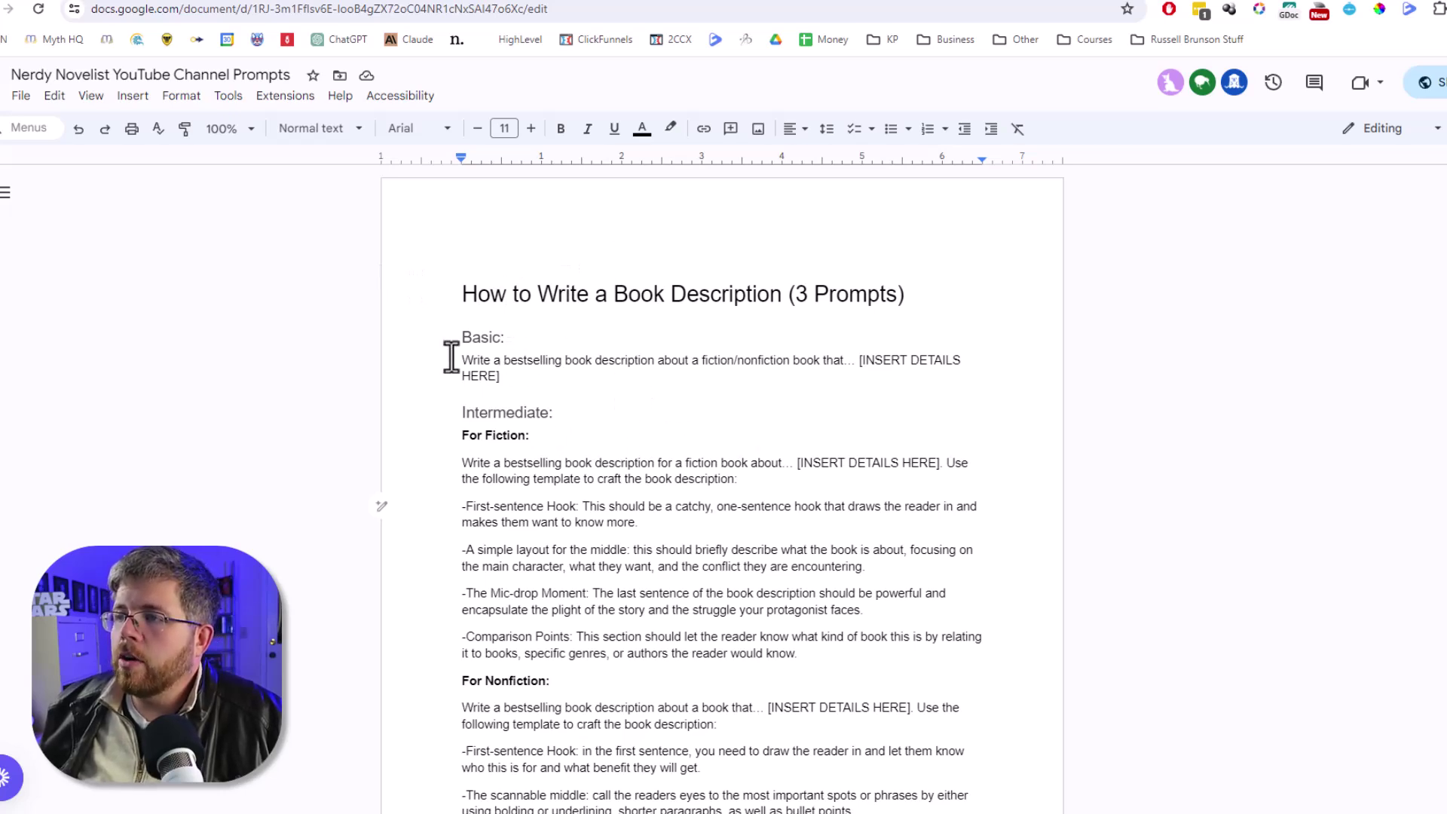
{"action": "scroll", "coordinate": [533, 523], "scroll_direction": "down", "scroll_amount": 5}
{"action": "scroll", "coordinate": [536, 523], "scroll_direction": "up", "scroll_amount": 4}
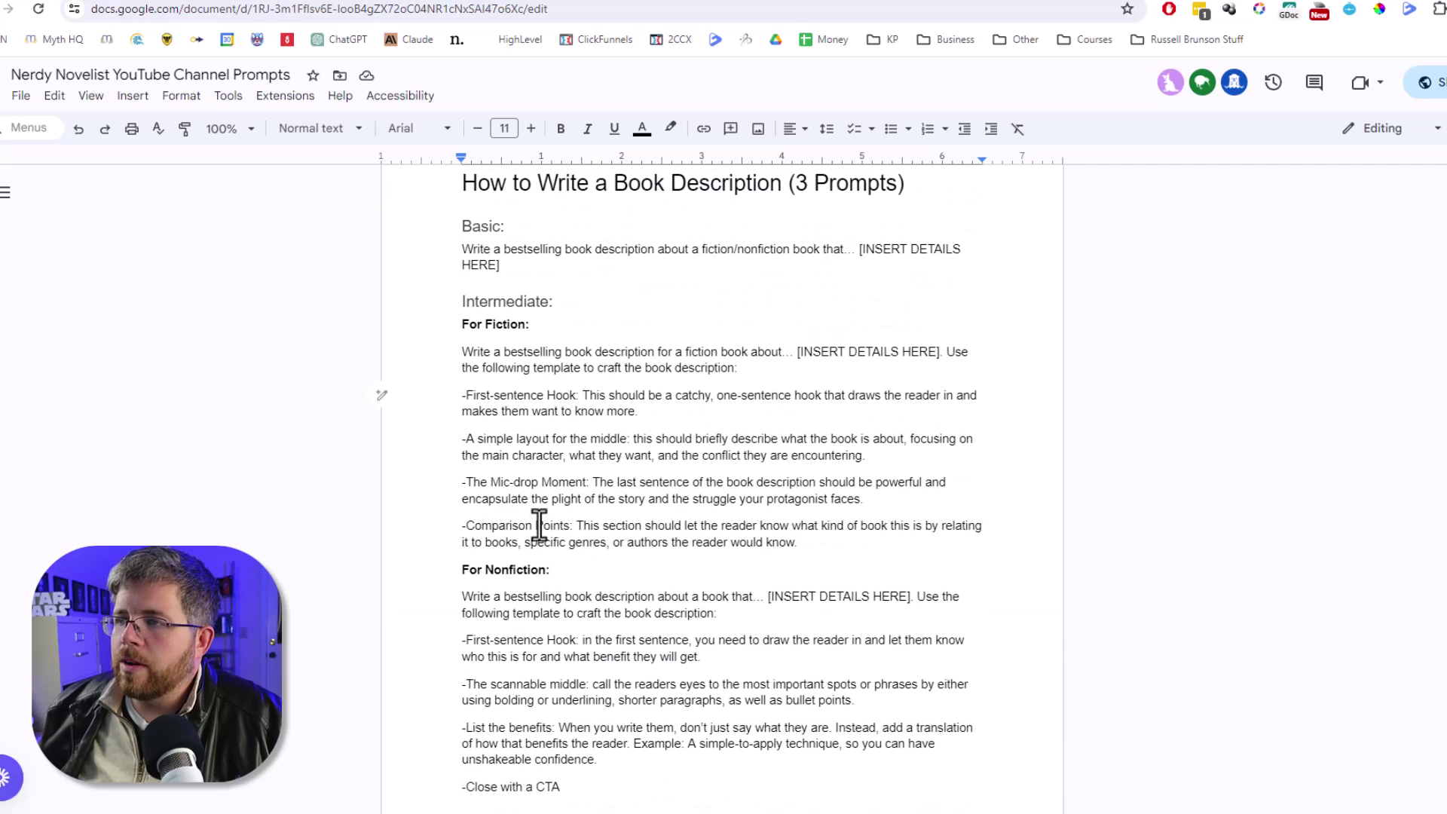
{"action": "scroll", "coordinate": [501, 552], "scroll_direction": "down", "scroll_amount": 4}
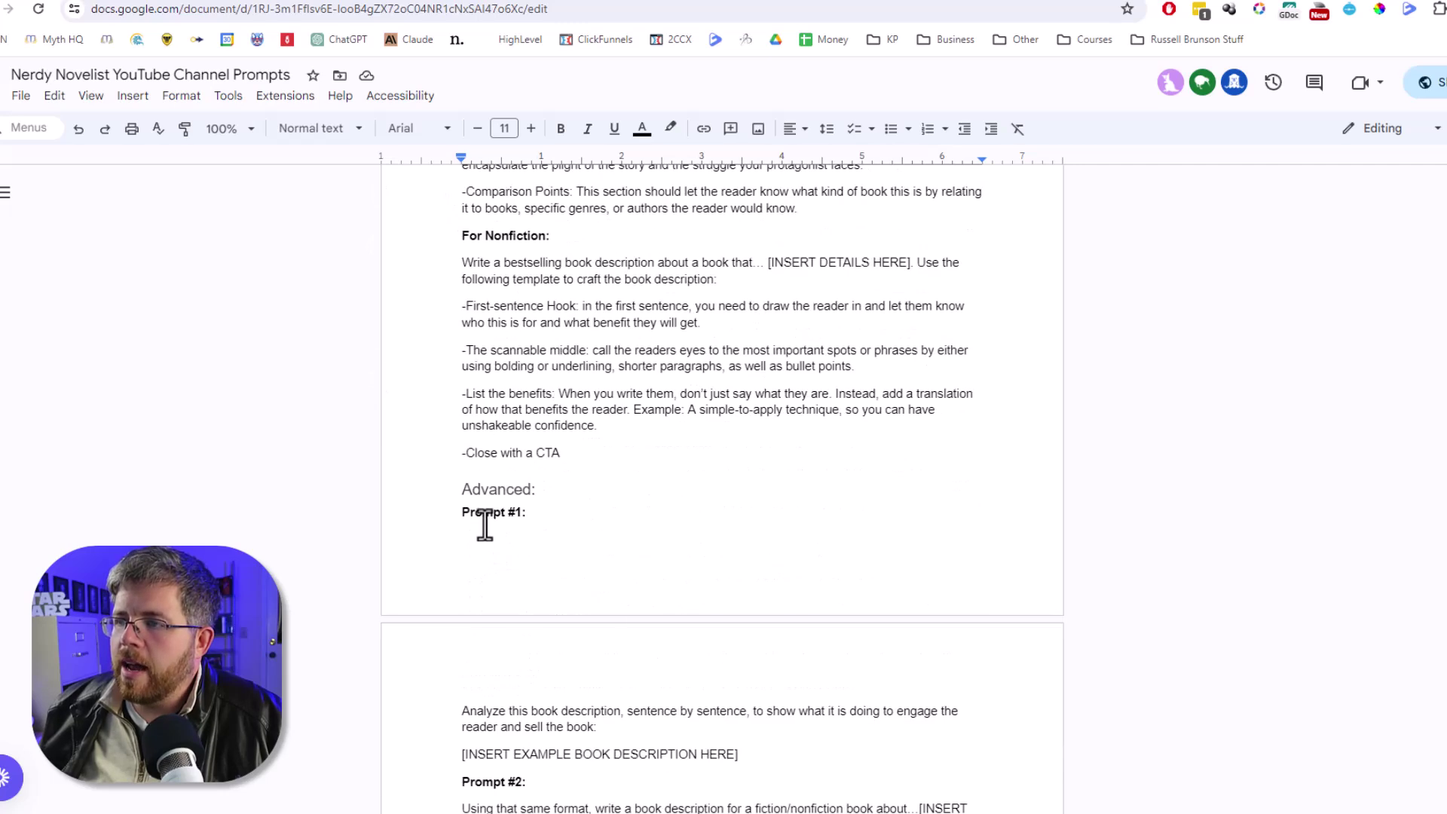
{"action": "scroll", "coordinate": [485, 523], "scroll_direction": "up", "scroll_amount": 6}
{"action": "left_click", "coordinate": [526, 377]}
{"action": "left_click_drag", "start_coordinate": [526, 377], "coordinate": [451, 361]}
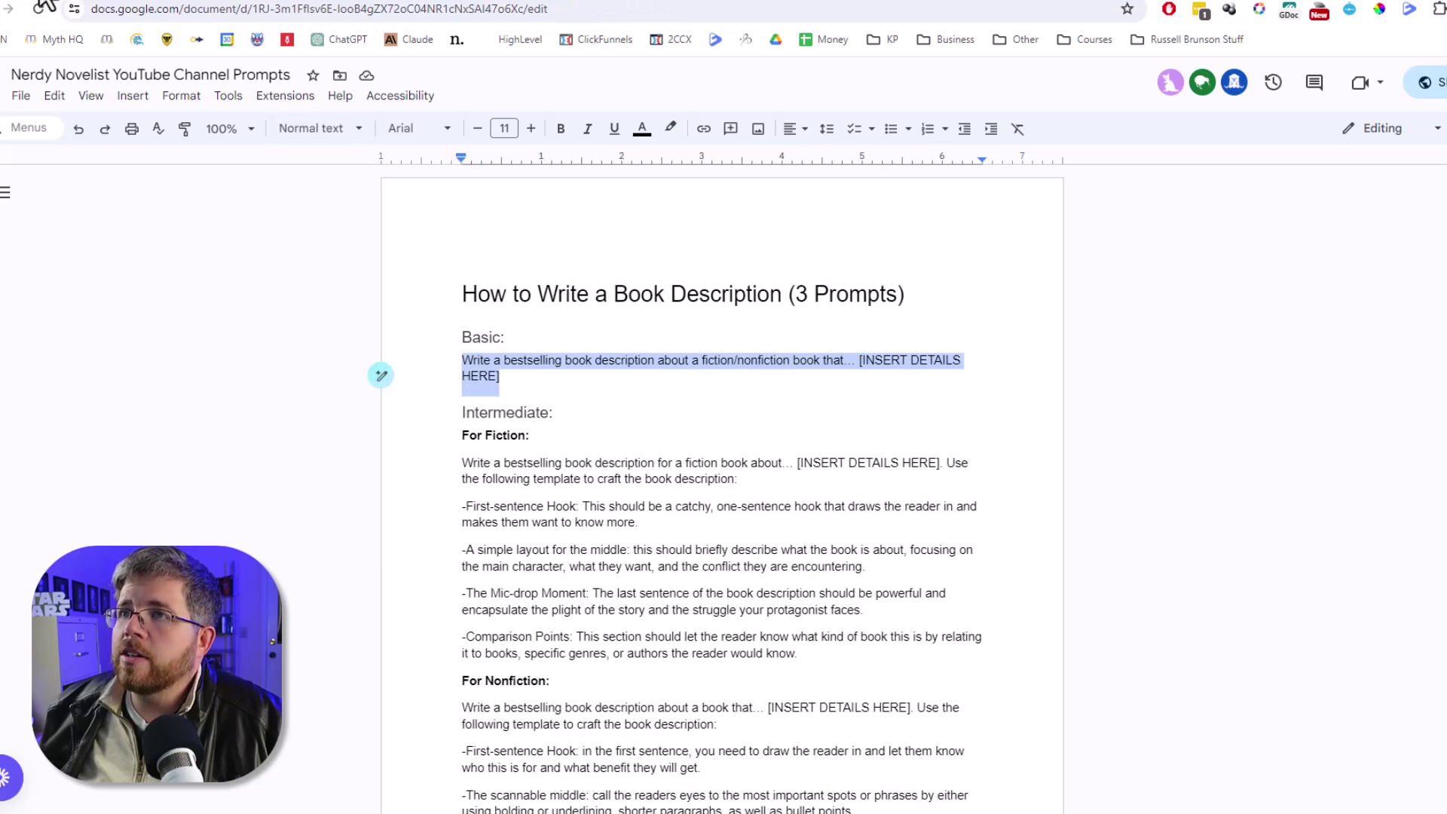
{"action": "key", "text": "ctrl+Tab"}
Step: Paste the Basic prompt, set it to fiction with sci-fi beach romance details, and send it
{"action": "left_click", "coordinate": [704, 760]}
{"action": "type", "text": "Write a bestselling book description about a fiction/nonfiction book that... [INSERT DETAILS HERE]"}
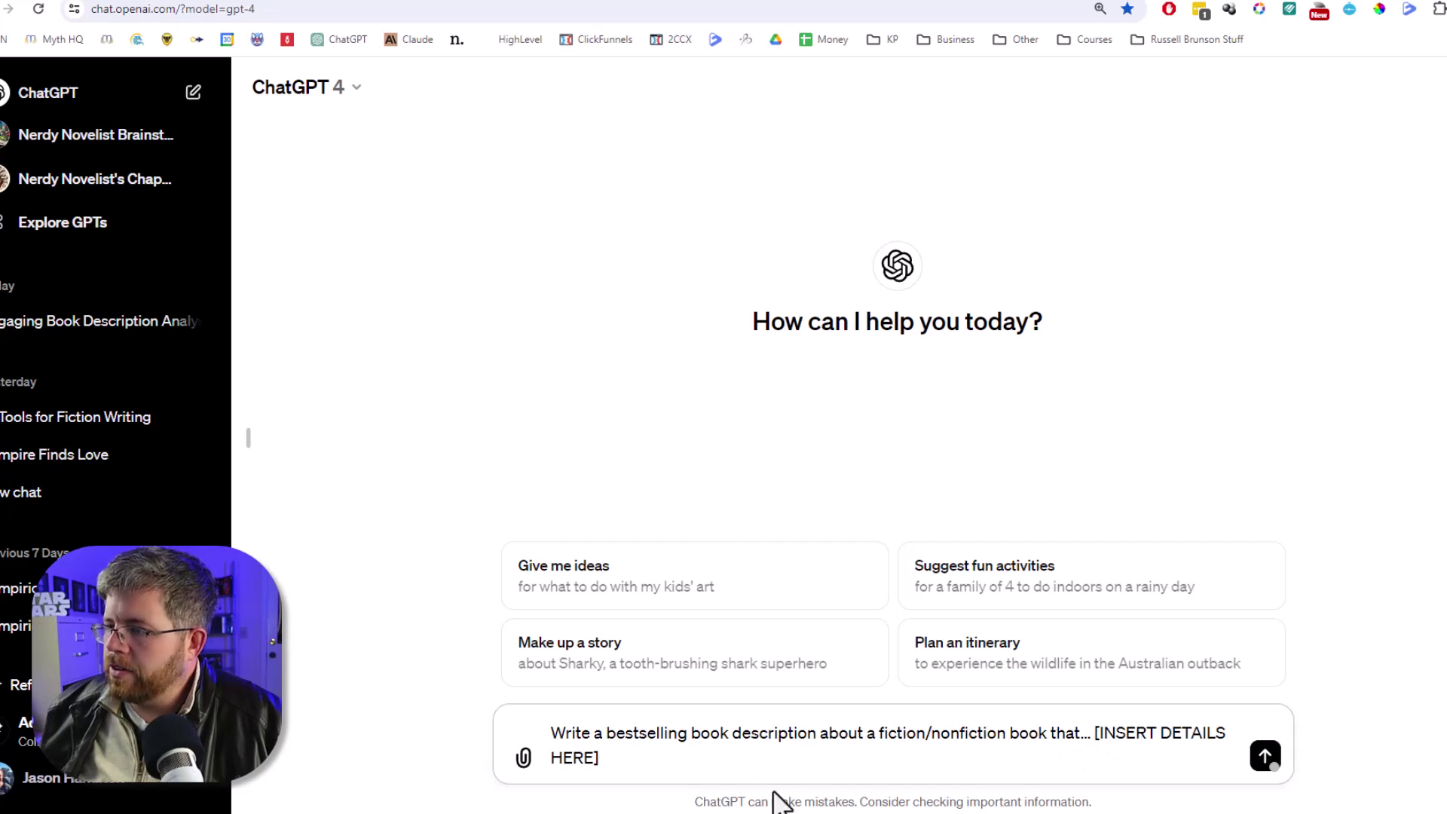
{"action": "left_click_drag", "start_coordinate": [1005, 736], "coordinate": [933, 725]}
{"action": "key", "text": "BackSpace"}
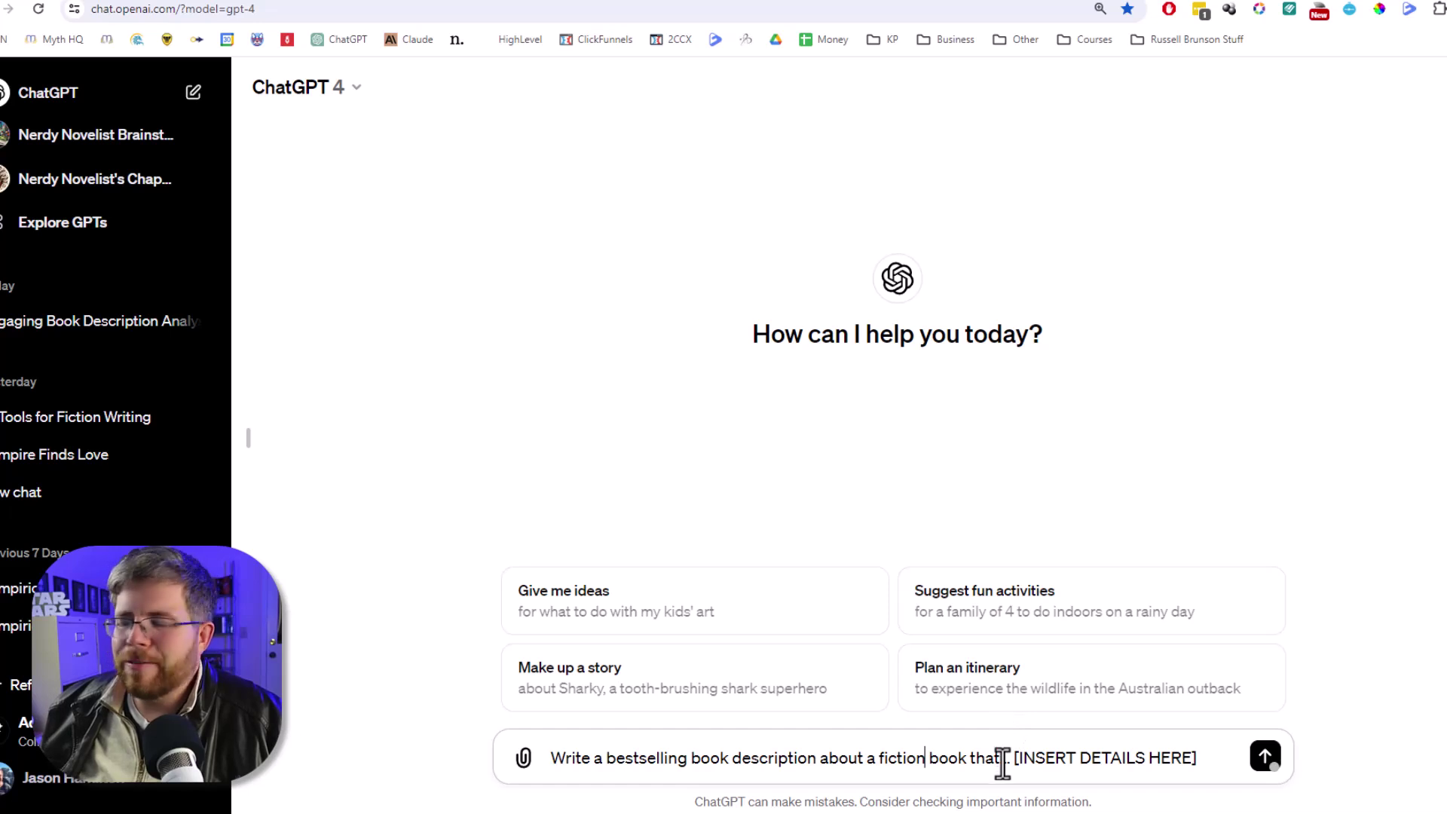
{"action": "left_click_drag", "start_coordinate": [1003, 763], "coordinate": [1200, 780]}
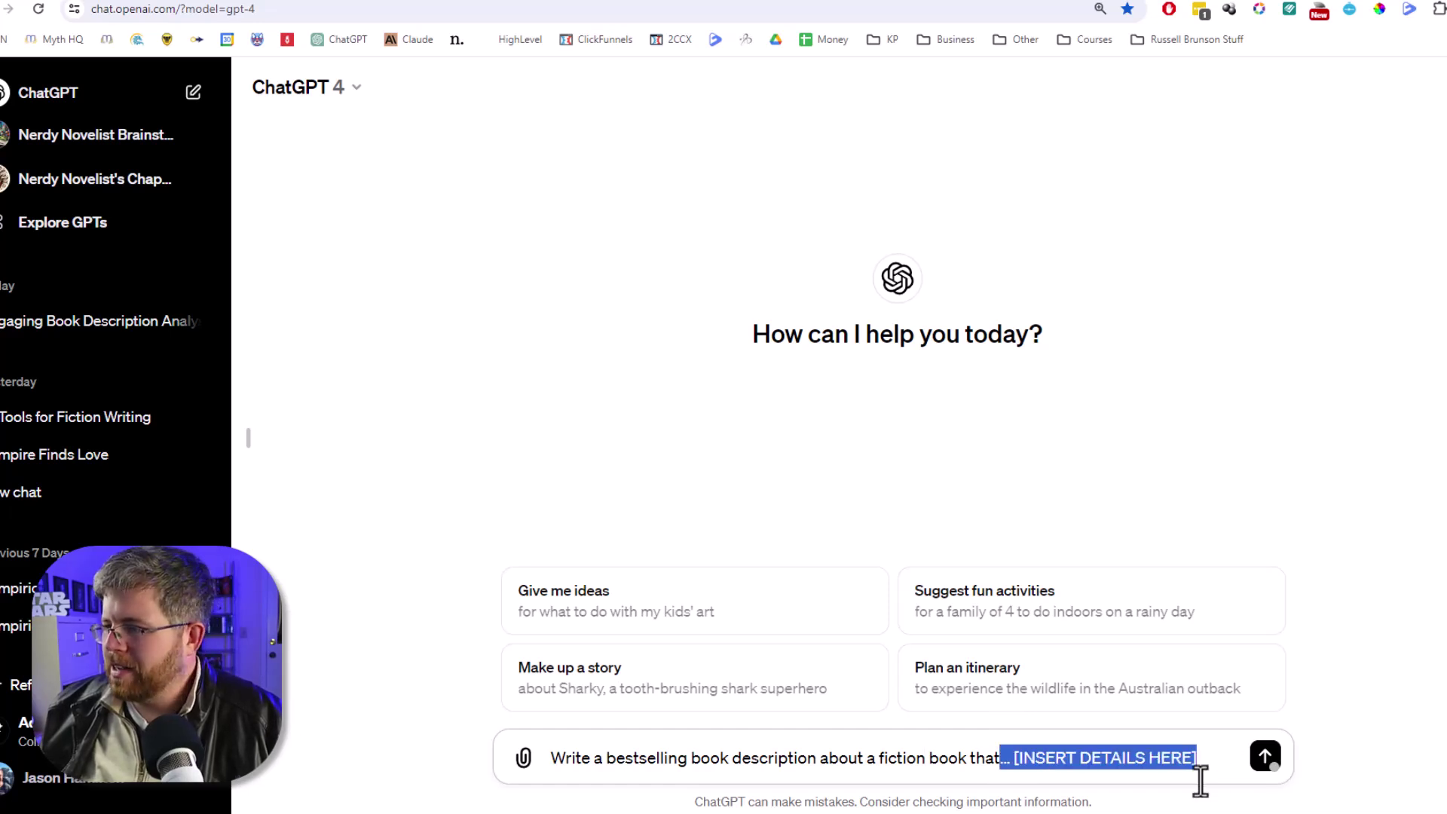
{"action": "key", "text": "BackSpace"}
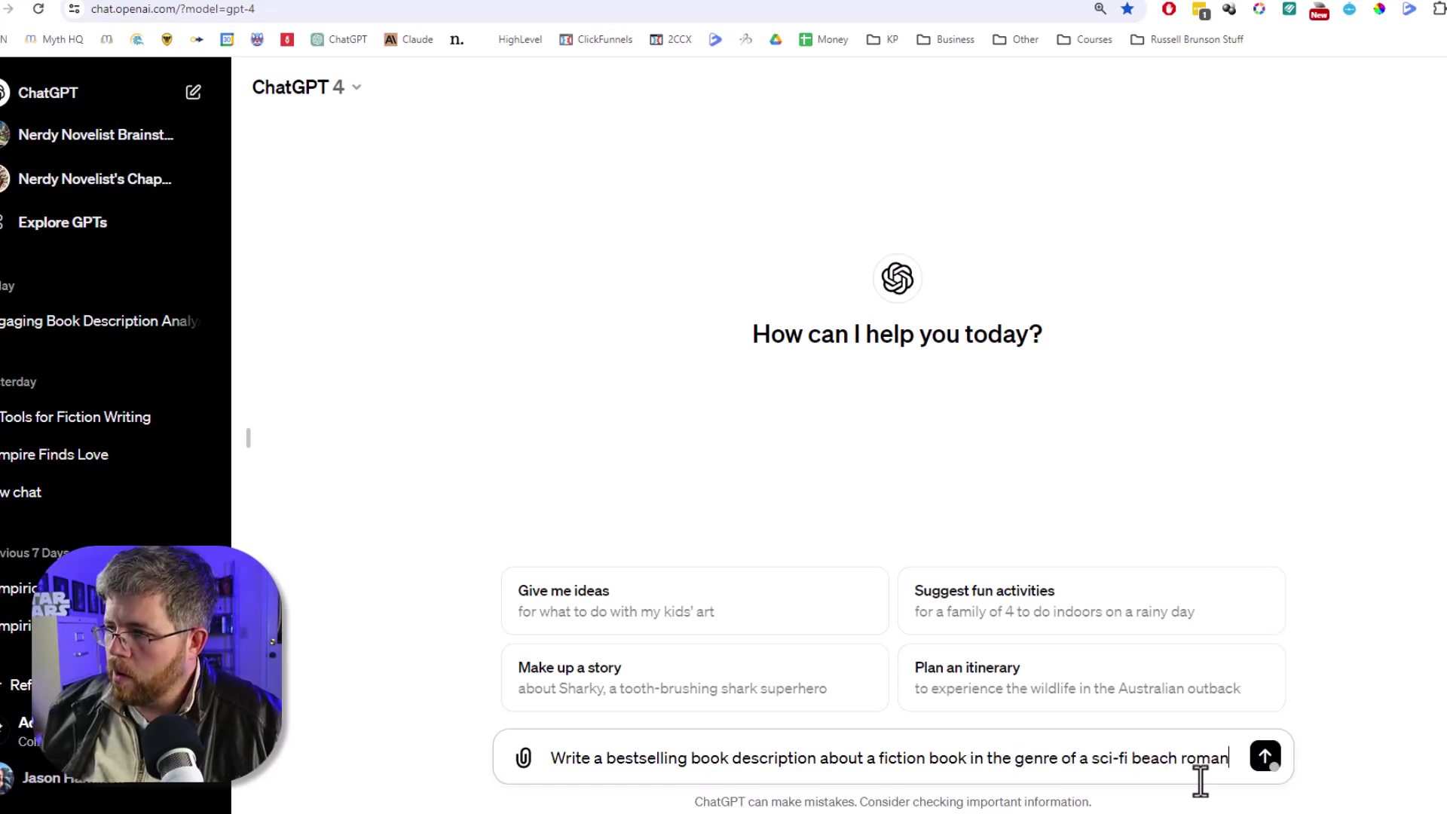
{"action": "type", "text": "ce."}
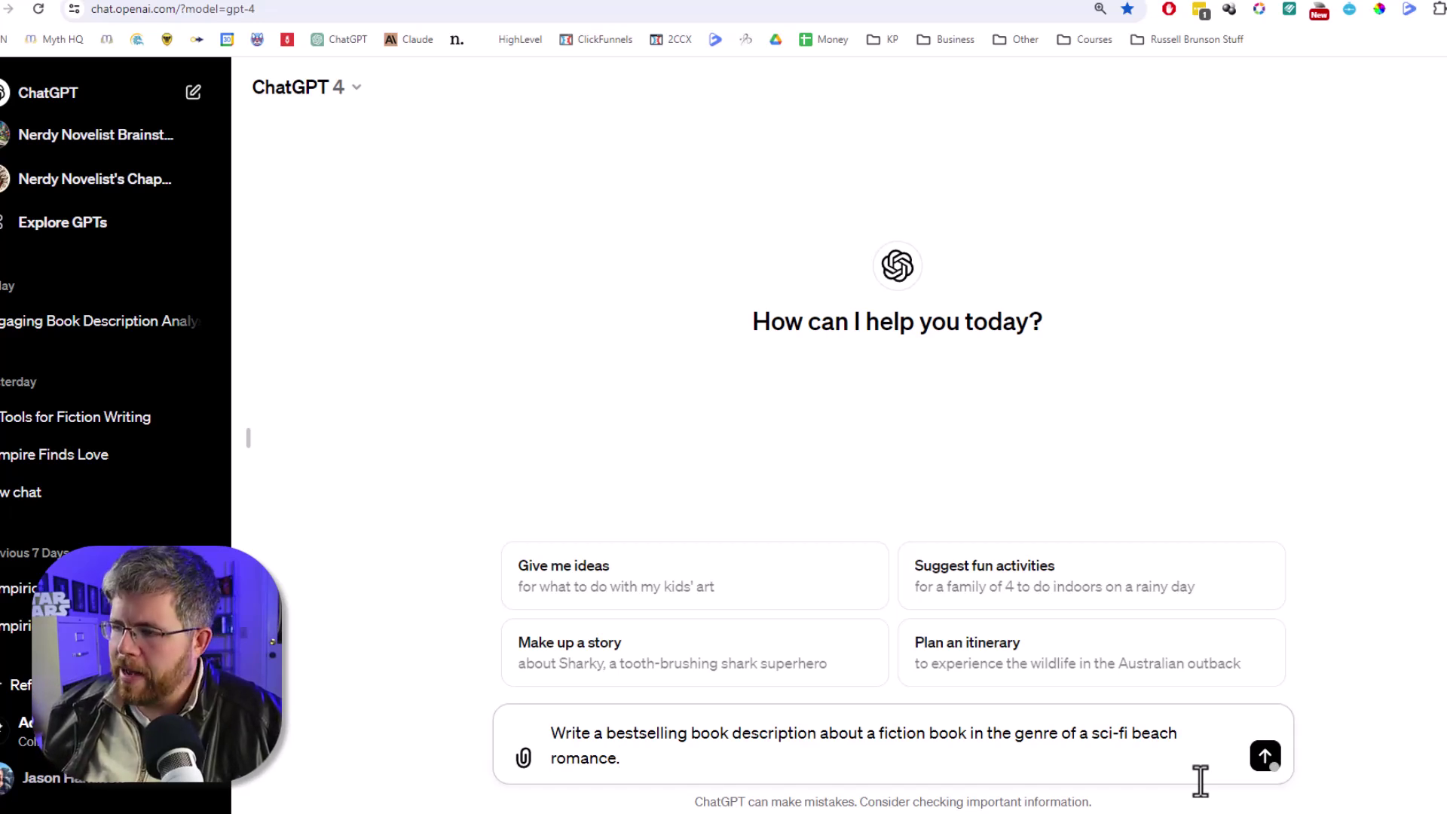
{"action": "key", "text": "Return"}
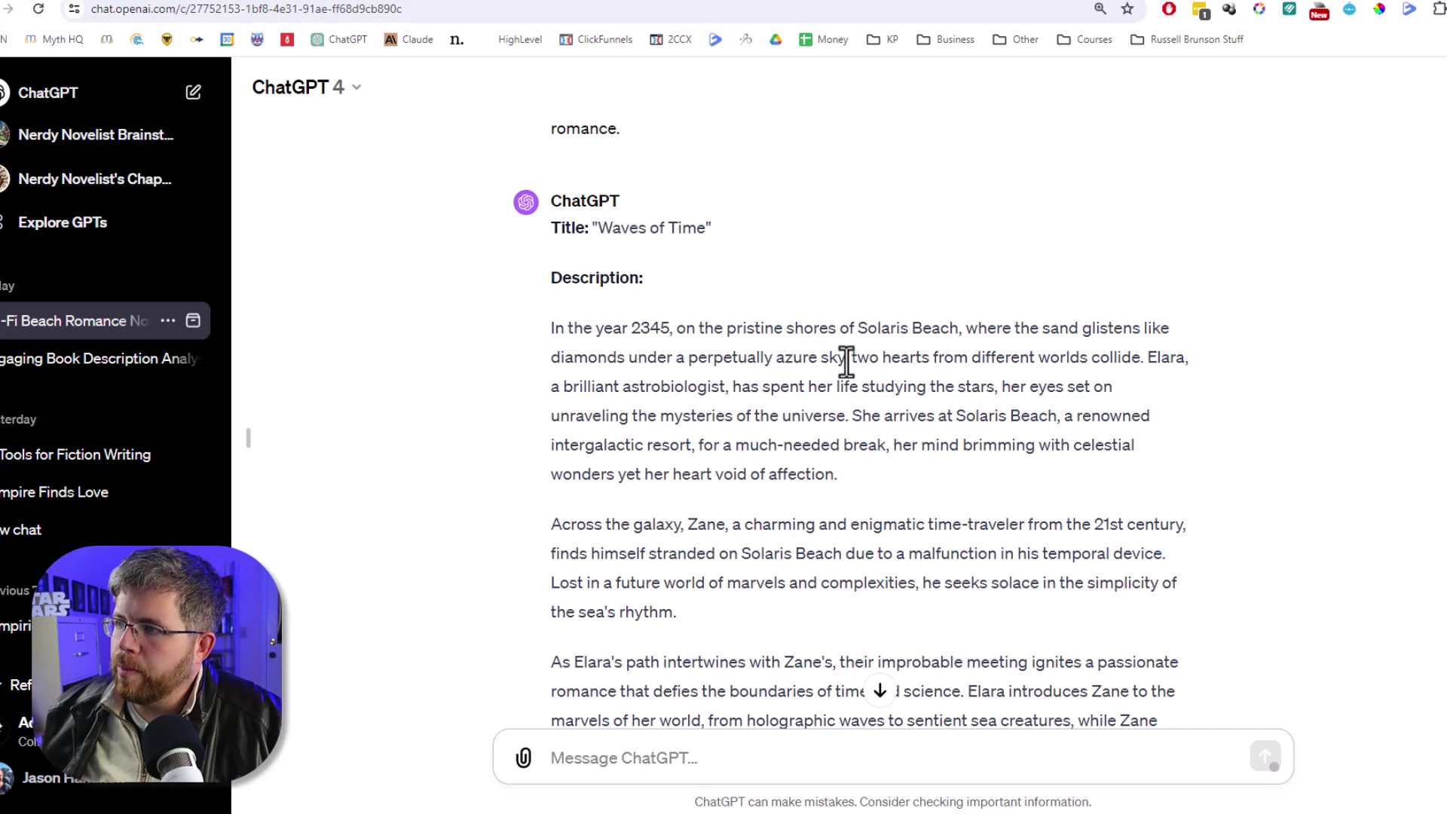
Step: Read through the 'Waves of Time' reply from its title to the closing paragraph
{"action": "left_click_drag", "start_coordinate": [847, 362], "coordinate": [532, 364]}
{"action": "left_click", "coordinate": [735, 444]}
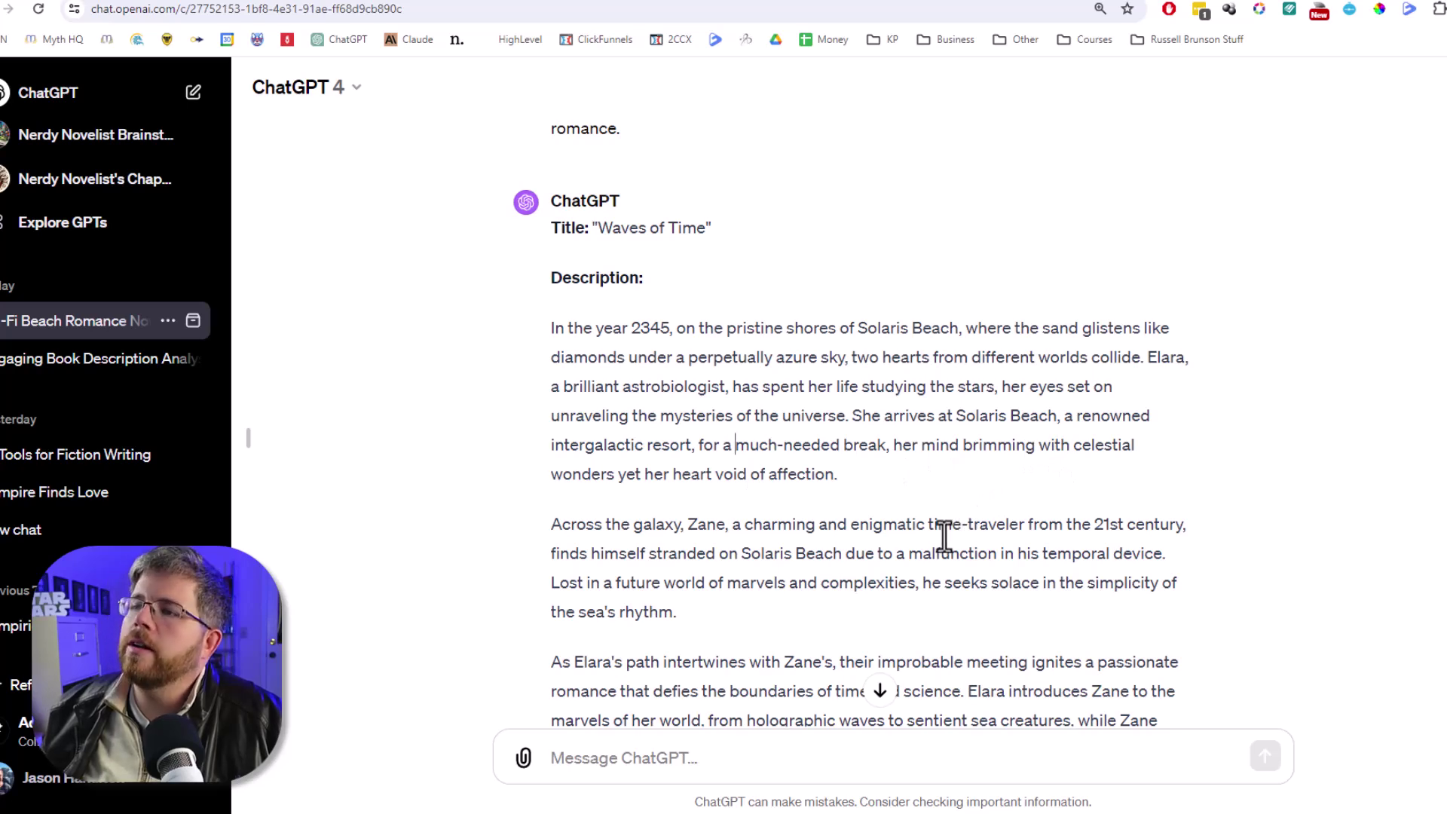
{"action": "scroll", "coordinate": [919, 482], "scroll_direction": "down", "scroll_amount": 7}
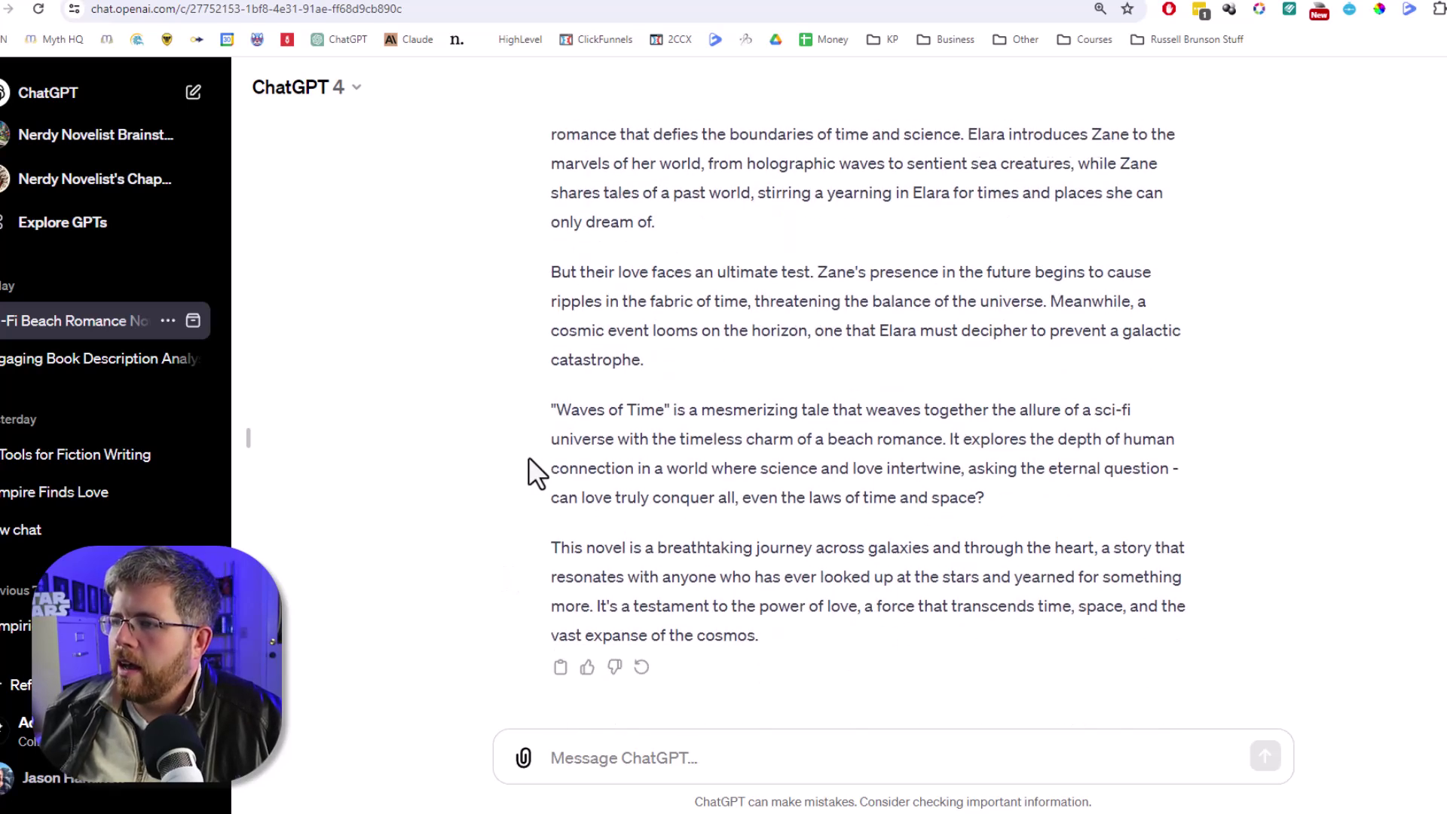
{"action": "scroll", "coordinate": [928, 518], "scroll_direction": "up", "scroll_amount": 2}
{"action": "scroll", "coordinate": [735, 611], "scroll_direction": "down", "scroll_amount": 2}
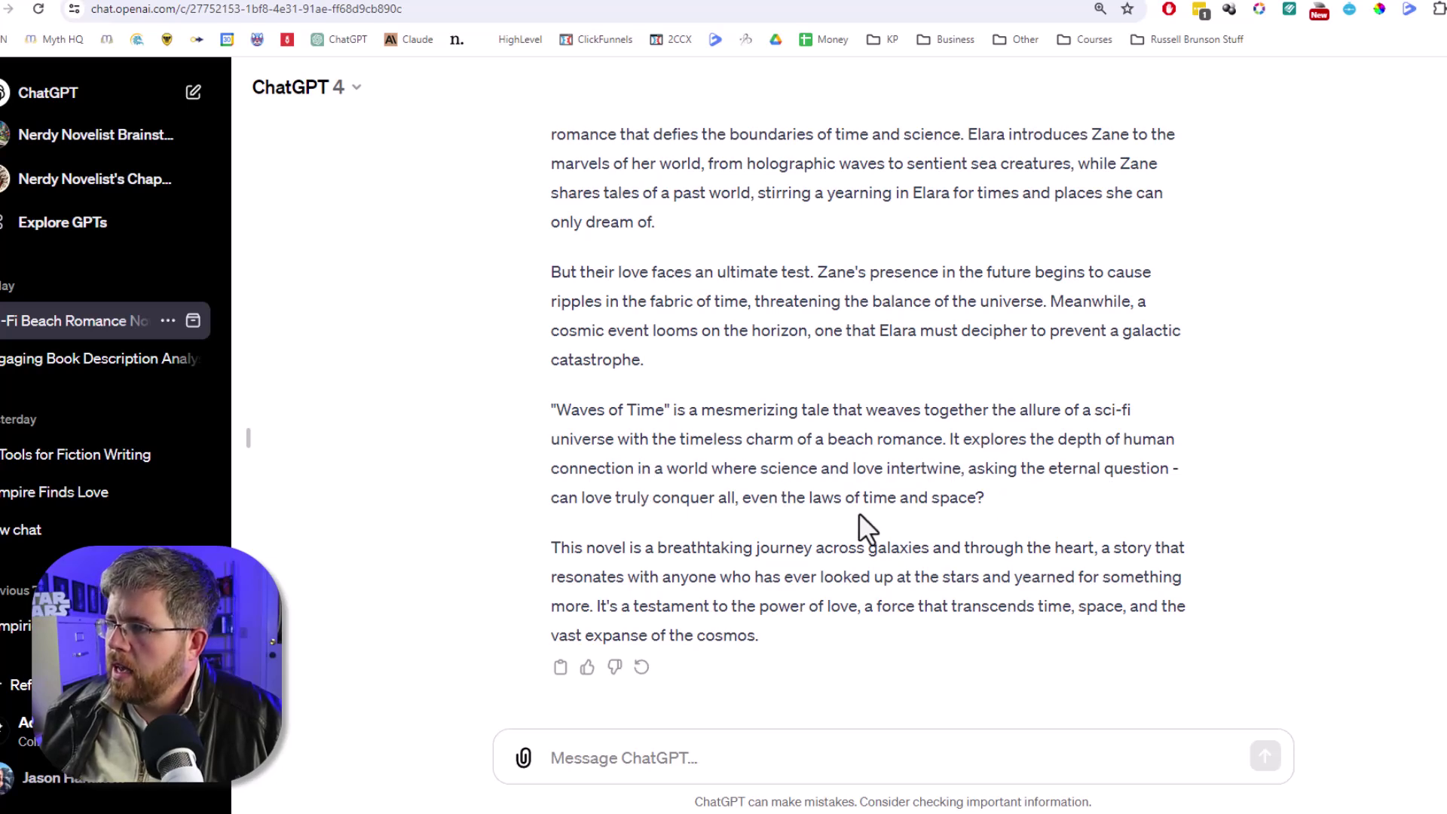
{"action": "scroll", "coordinate": [1061, 612], "scroll_direction": "up", "scroll_amount": 5}
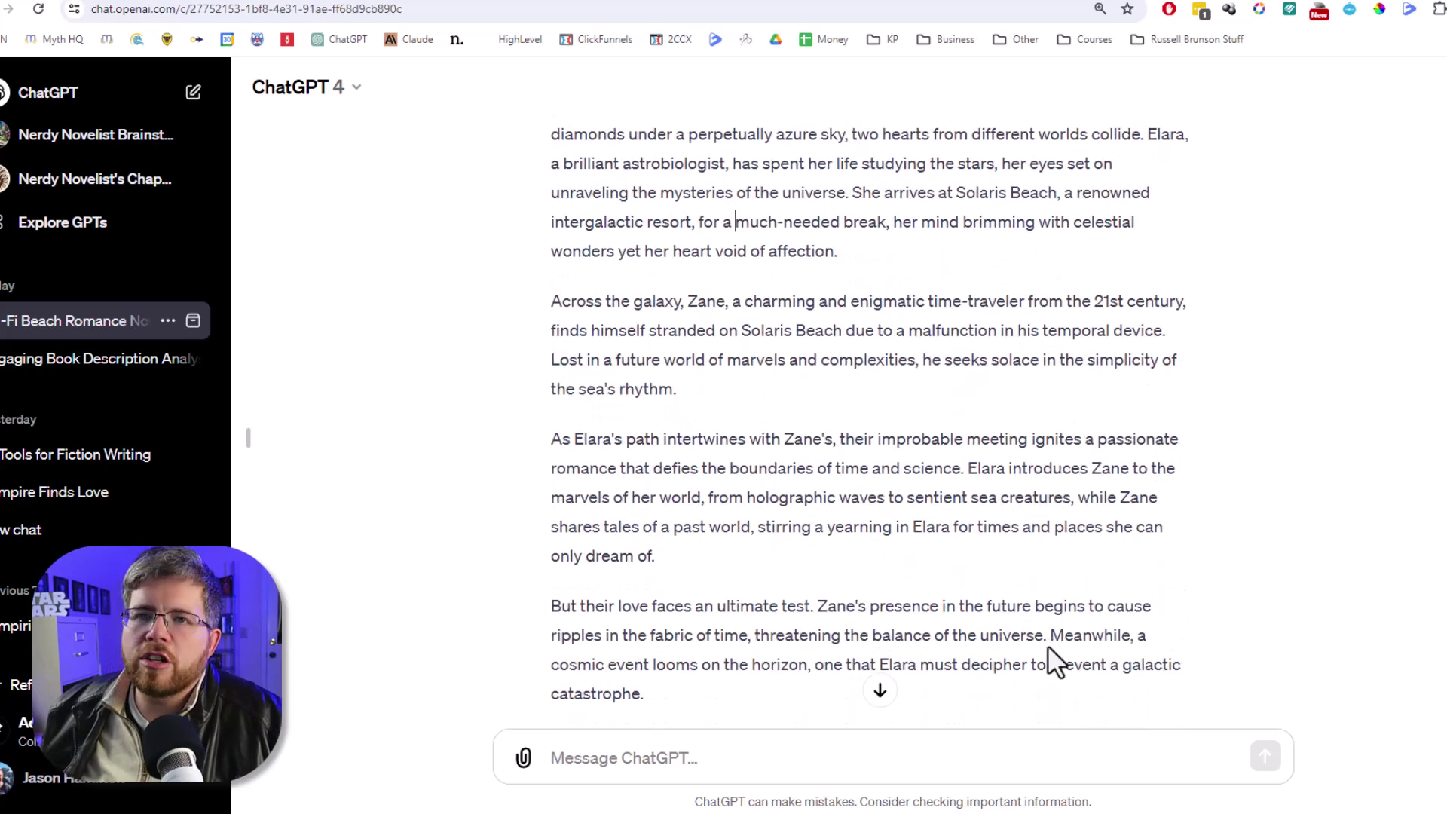
{"action": "scroll", "coordinate": [1020, 637], "scroll_direction": "up", "scroll_amount": 3}
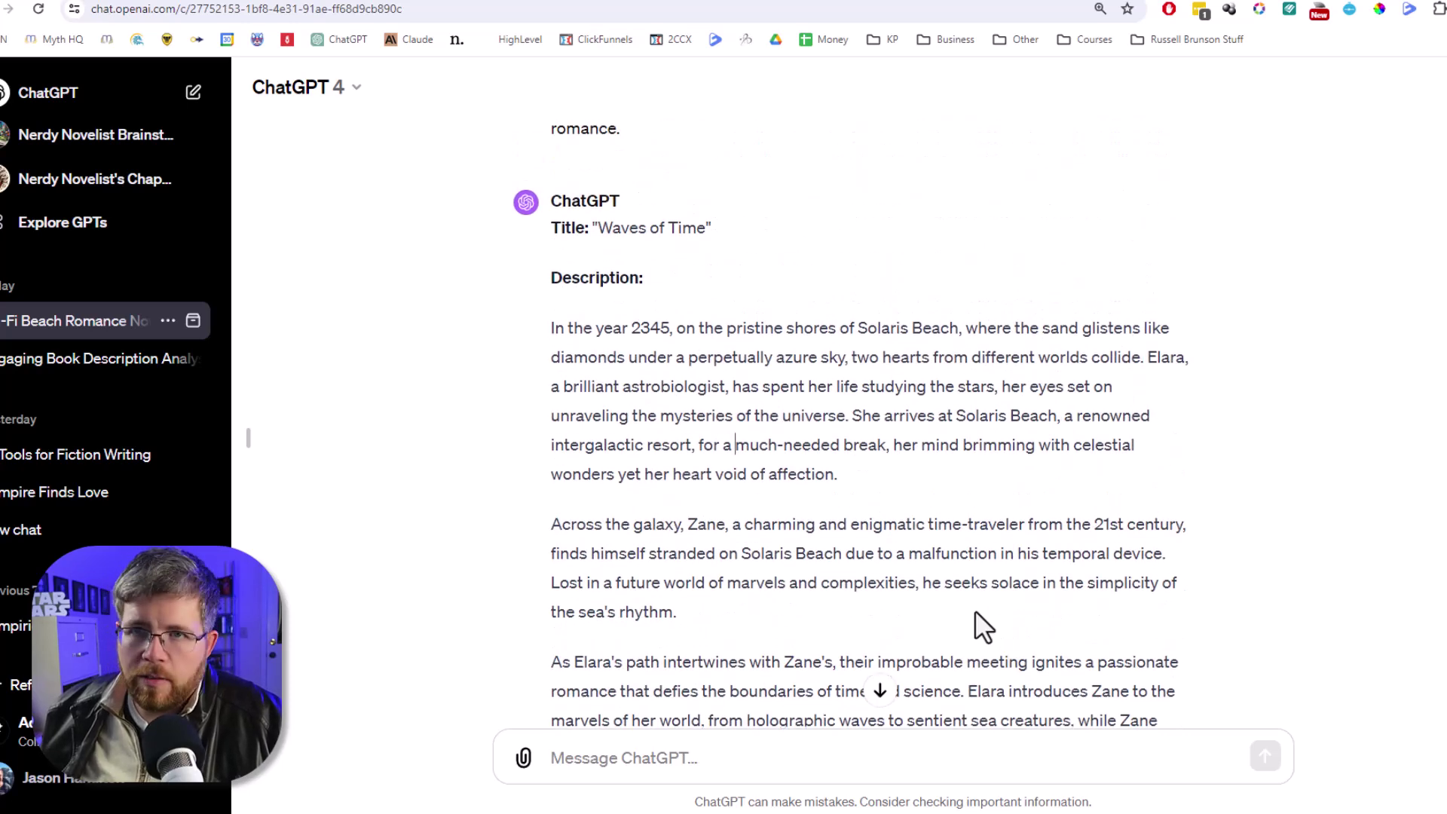
{"action": "scroll", "coordinate": [972, 619], "scroll_direction": "down", "scroll_amount": 8}
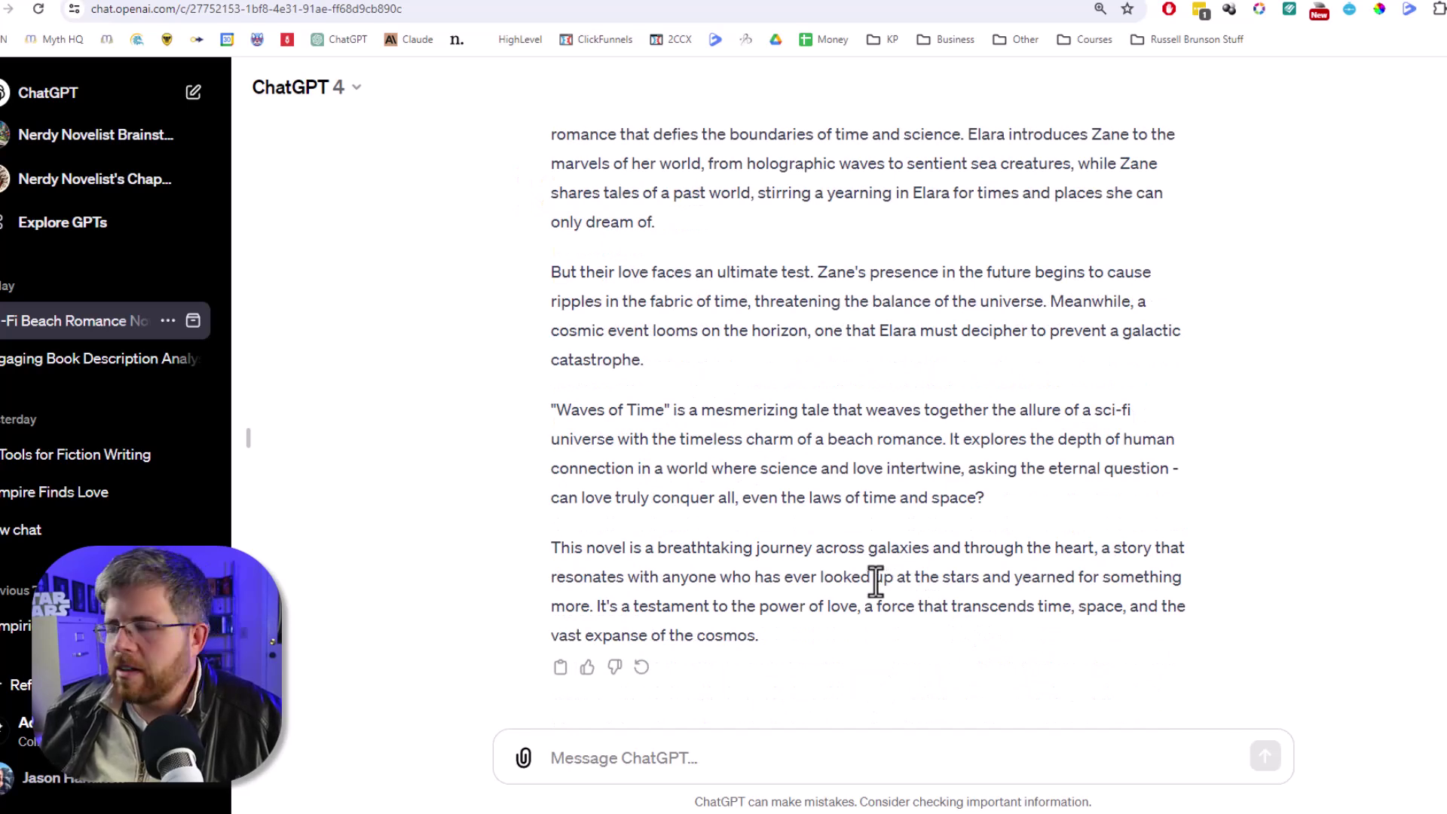
{"action": "scroll", "coordinate": [781, 603], "scroll_direction": "up", "scroll_amount": 5}
{"action": "scroll", "coordinate": [780, 591], "scroll_direction": "up", "scroll_amount": 4}
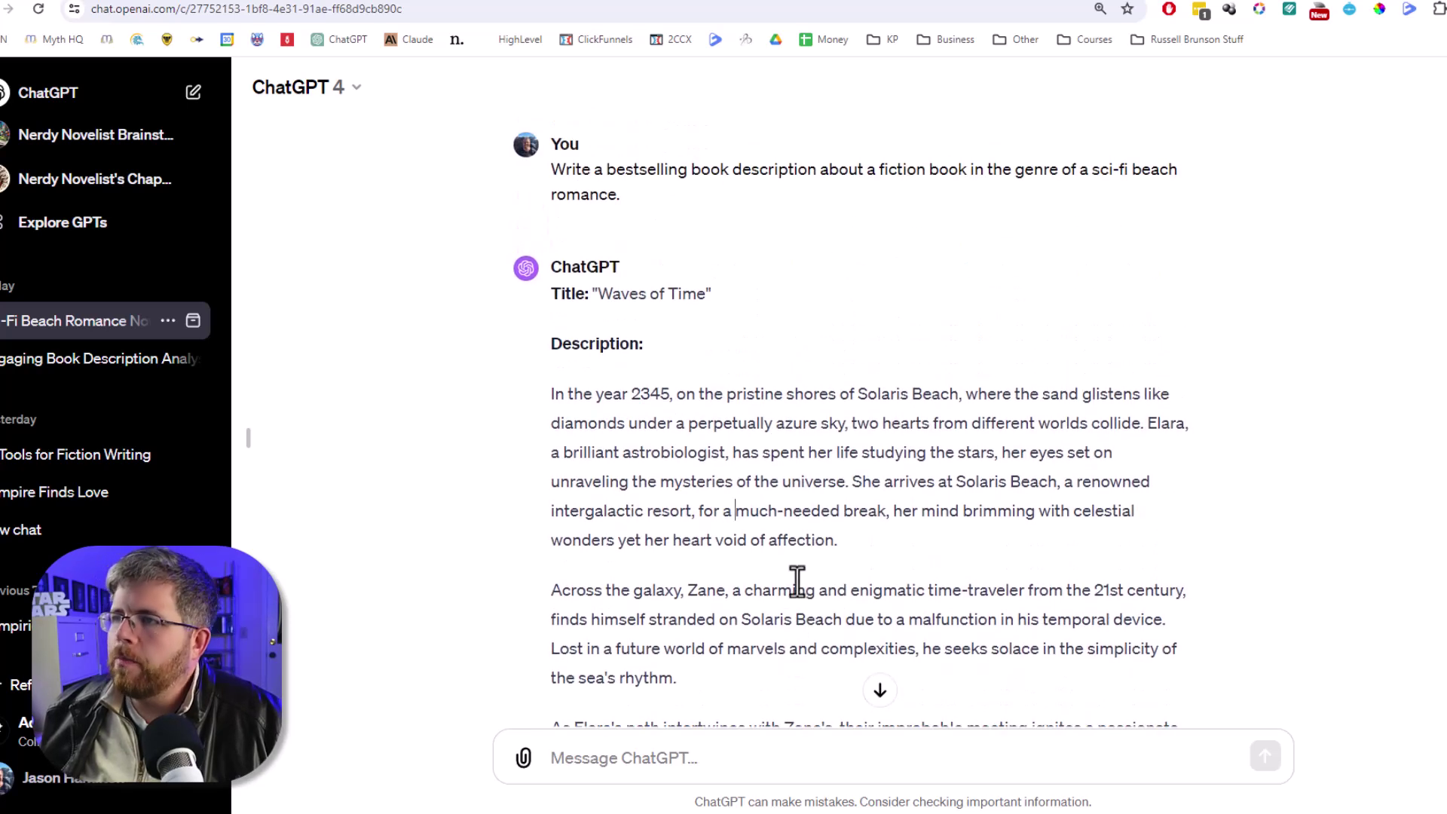
{"action": "scroll", "coordinate": [776, 584], "scroll_direction": "down", "scroll_amount": 9}
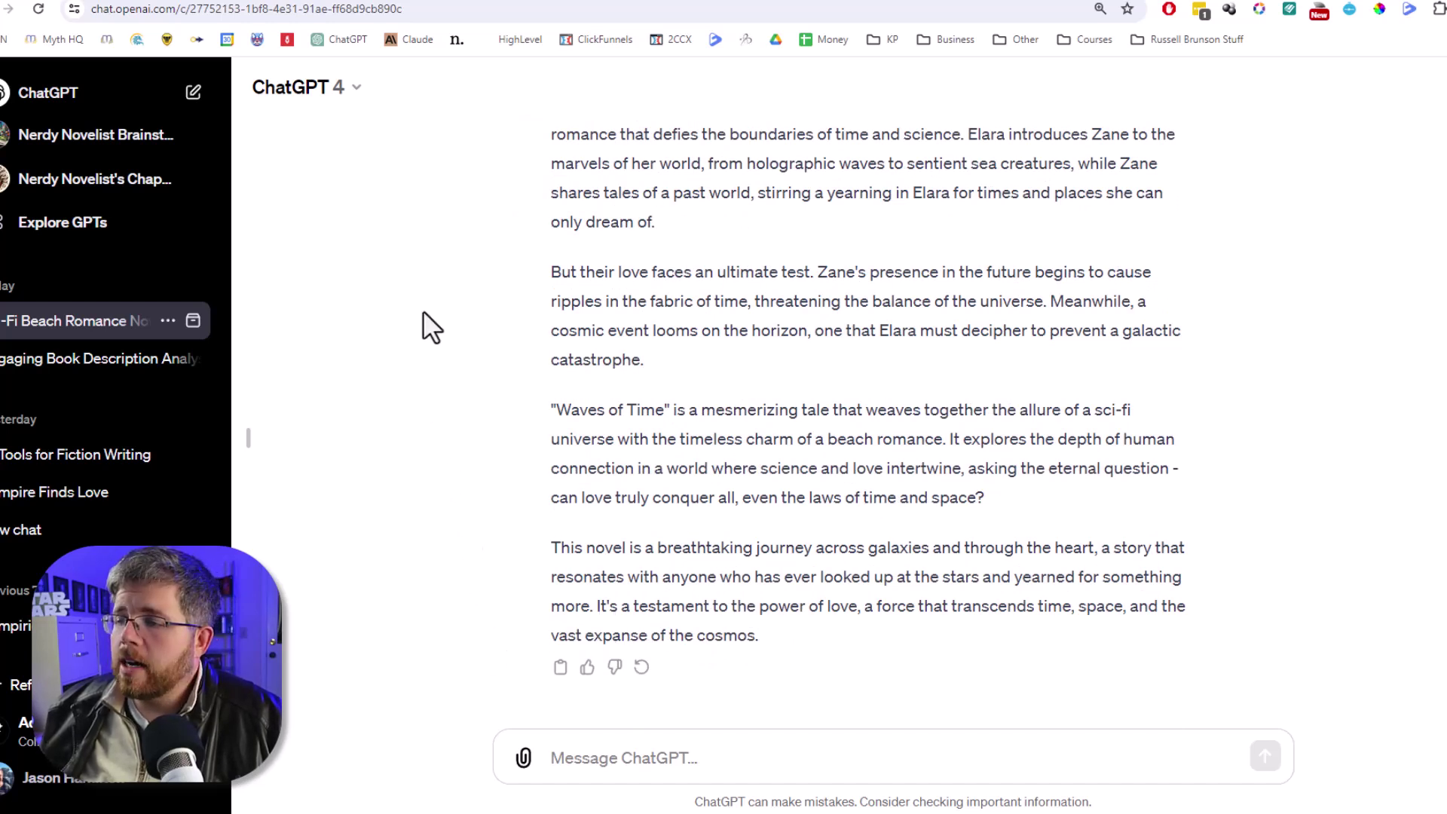
Step: In a new chat, send the Basic prompt set to nonfiction about food addiction
{"action": "left_click", "coordinate": [83, 106]}
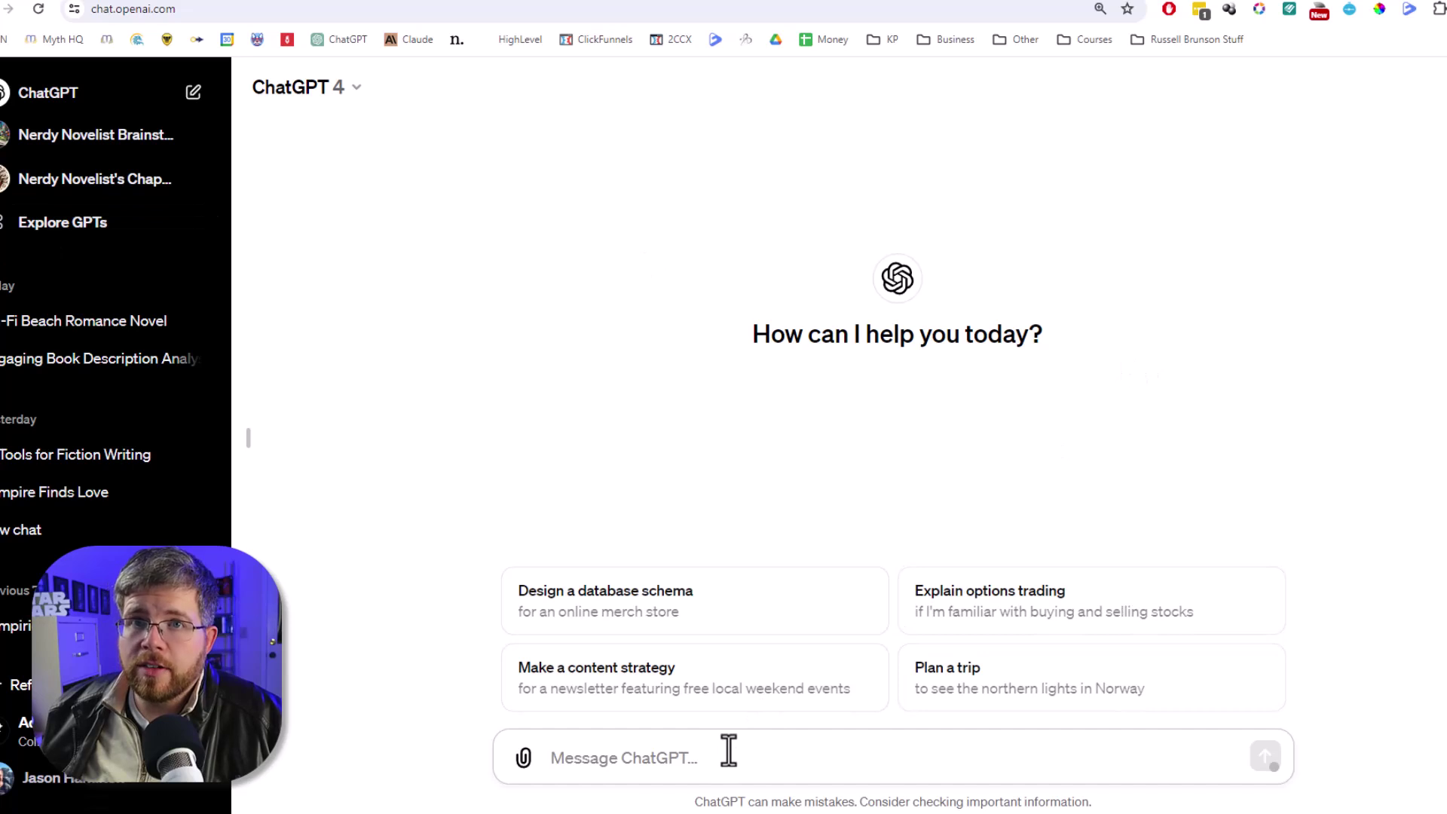
{"action": "type", "text": "Write a bestselling book description about a fiction/nonfiction book that... [INSERT DETAILS HERE]"}
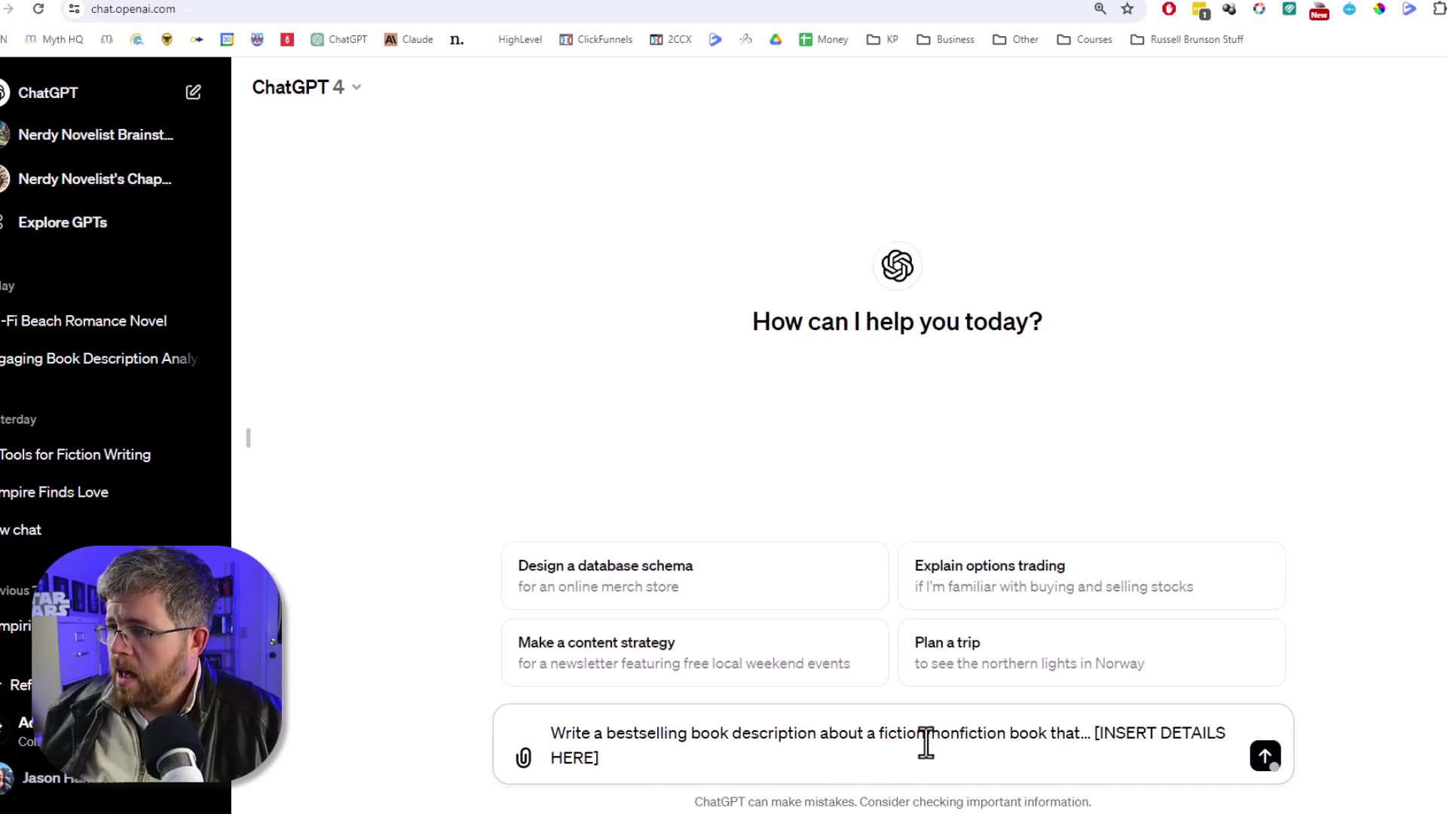
{"action": "left_click_drag", "start_coordinate": [930, 737], "coordinate": [878, 738]}
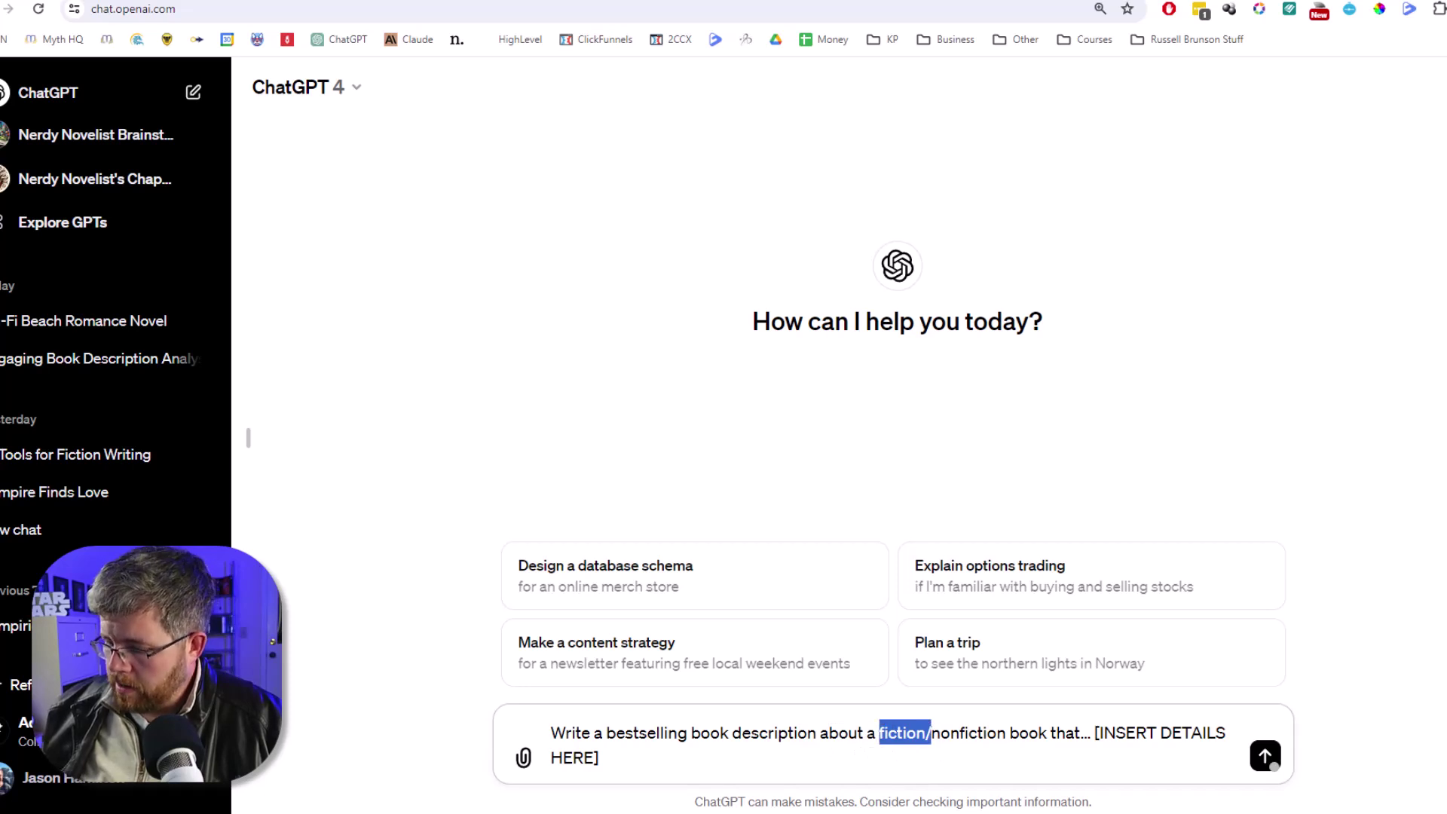
{"action": "key", "text": "BackSpace"}
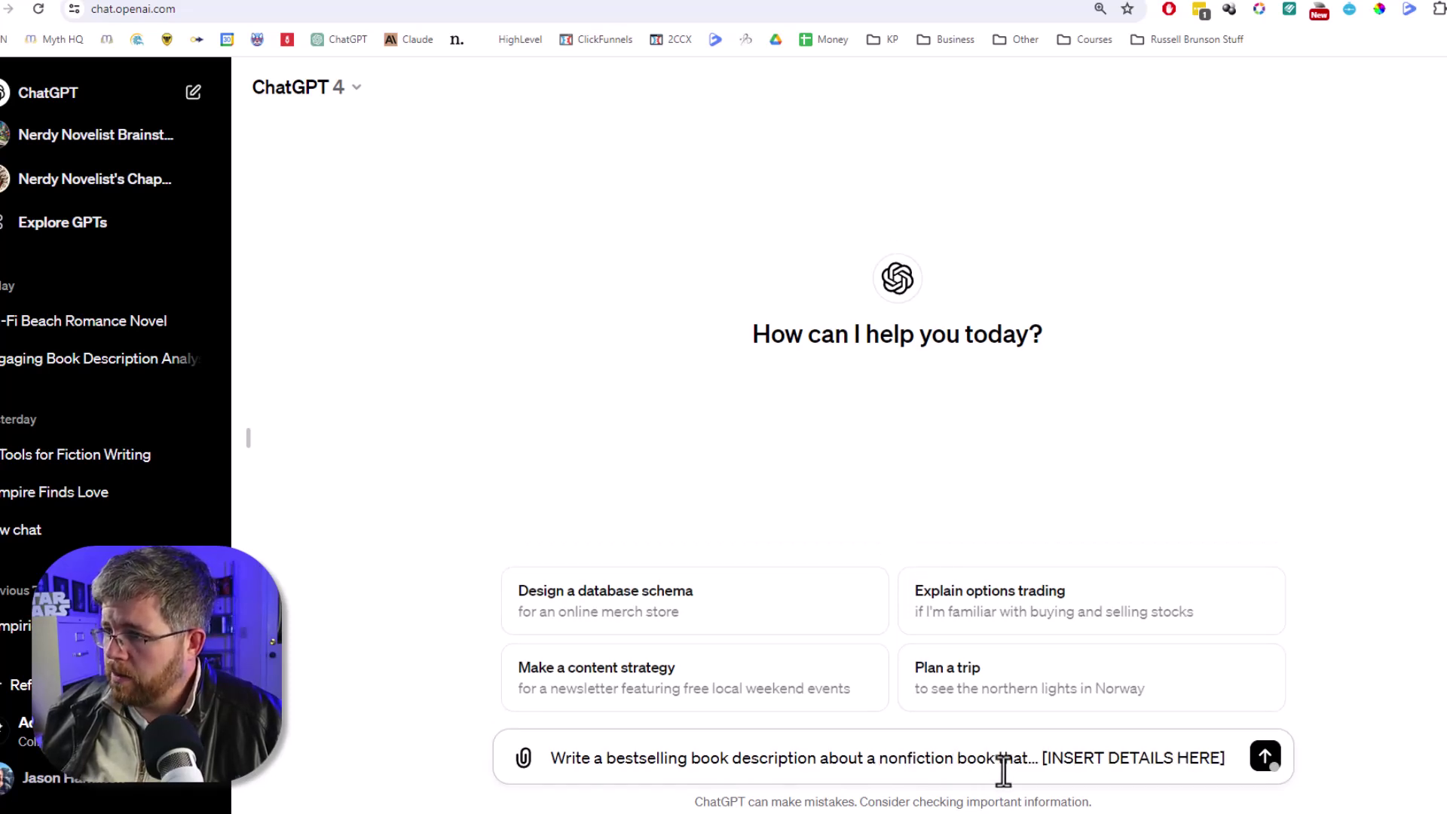
{"action": "left_click_drag", "start_coordinate": [1003, 757], "coordinate": [1225, 758]}
{"action": "key", "text": "BackSpace"}
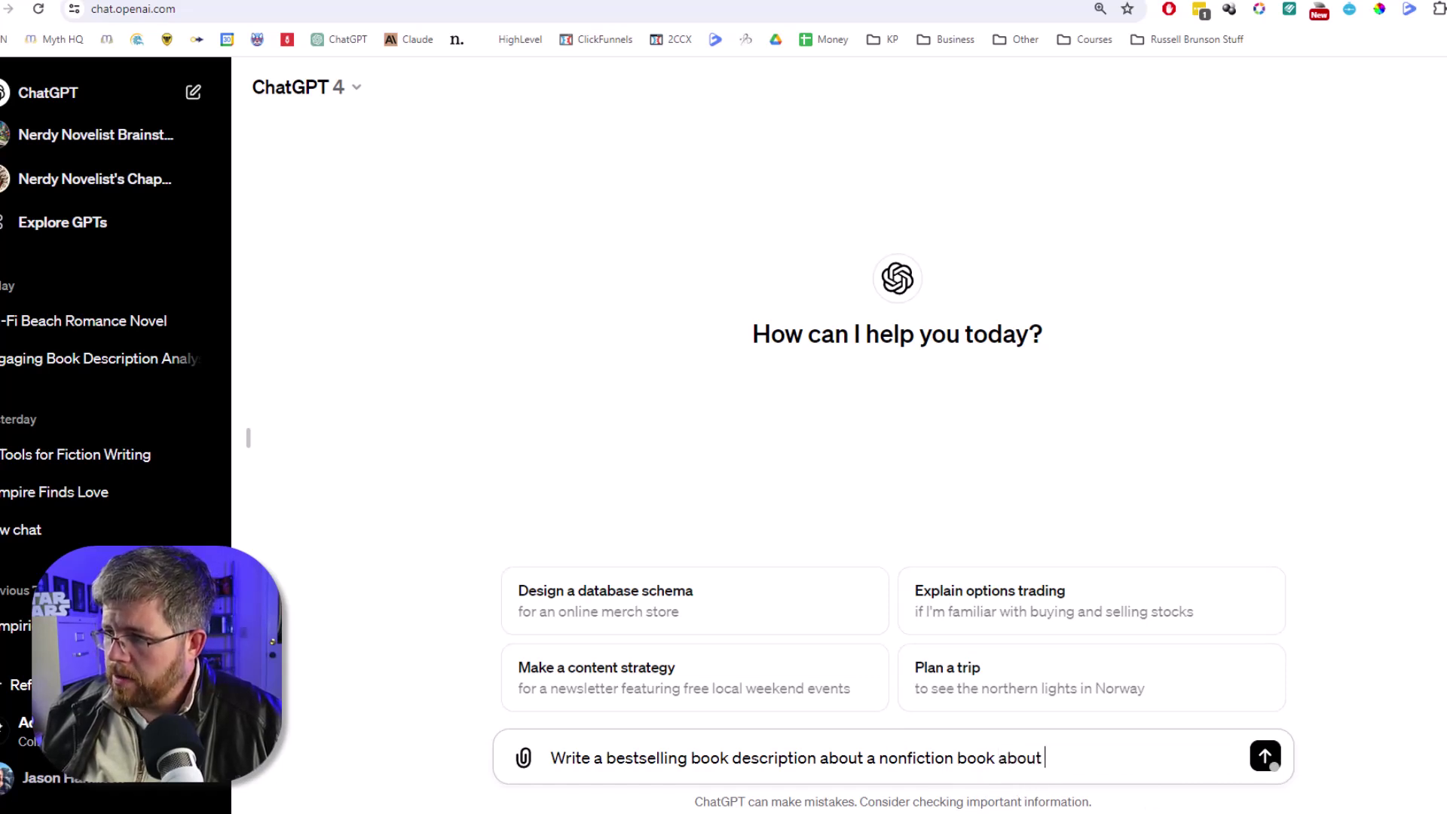
{"action": "type", "text": "about food ad"}
{"action": "key", "text": "Return"}
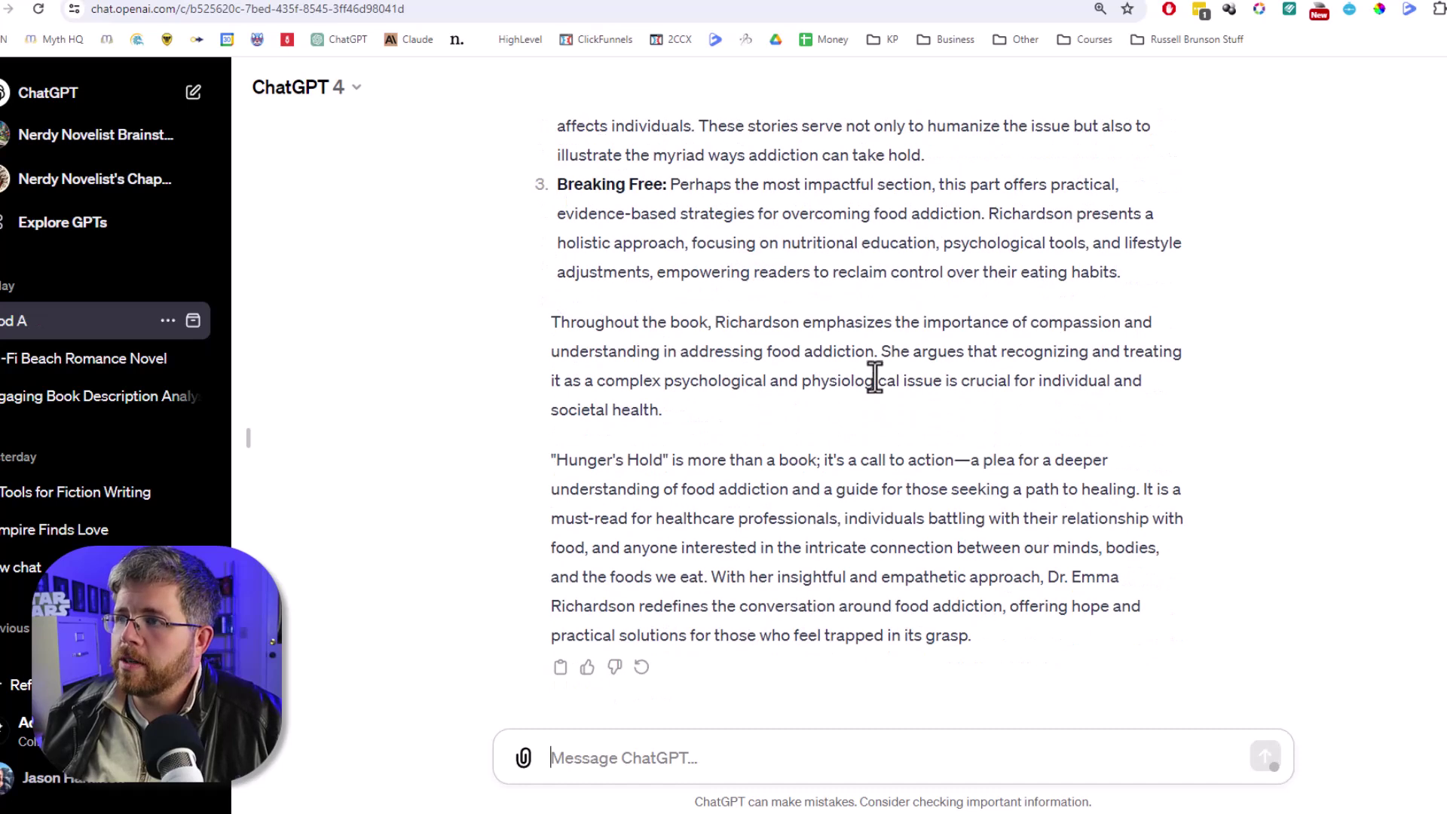
{"action": "scroll", "coordinate": [909, 521], "scroll_direction": "up", "scroll_amount": 9}
{"action": "scroll", "coordinate": [919, 522], "scroll_direction": "up", "scroll_amount": 2}
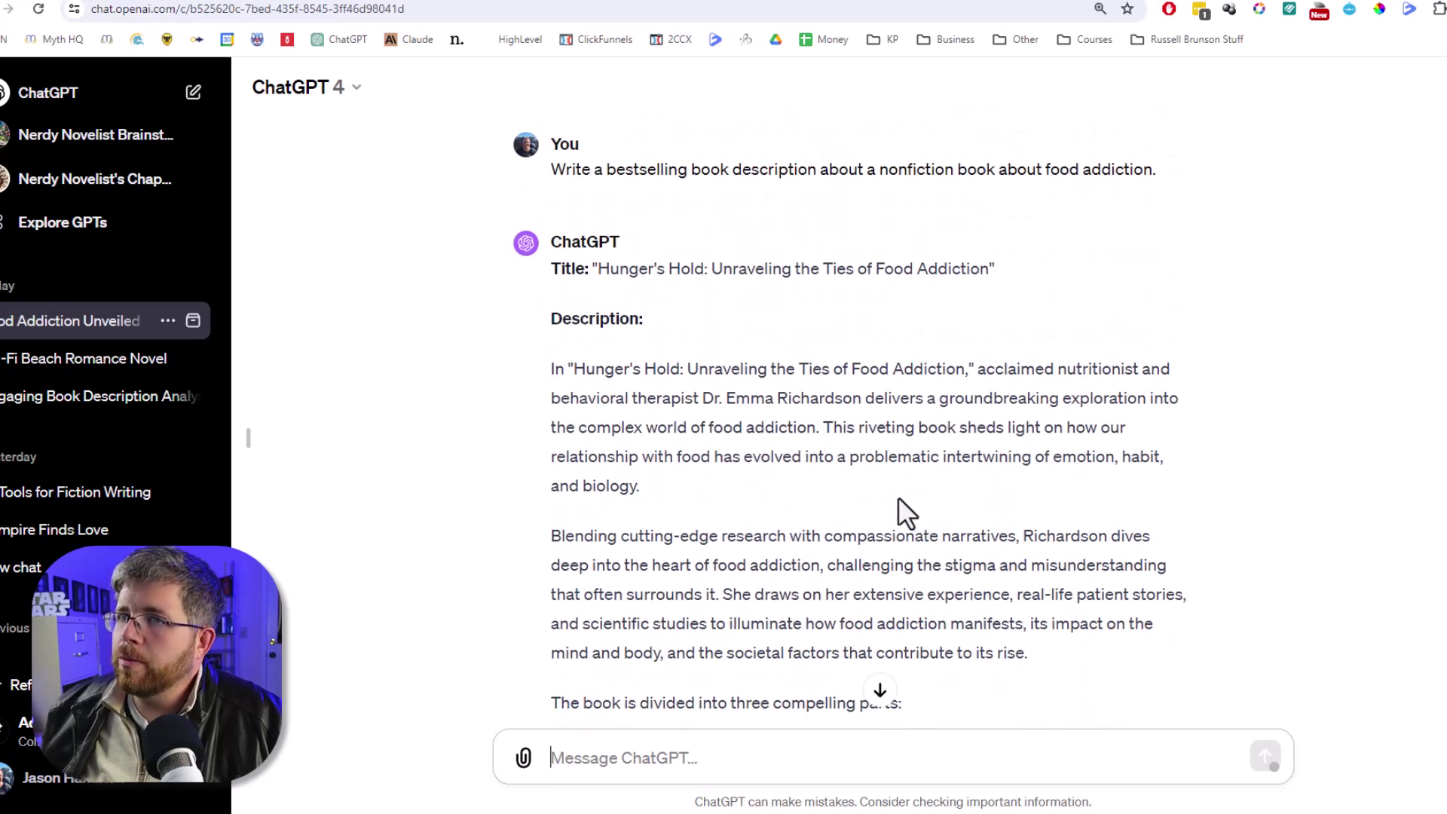
{"action": "scroll", "coordinate": [898, 496], "scroll_direction": "down", "scroll_amount": 2}
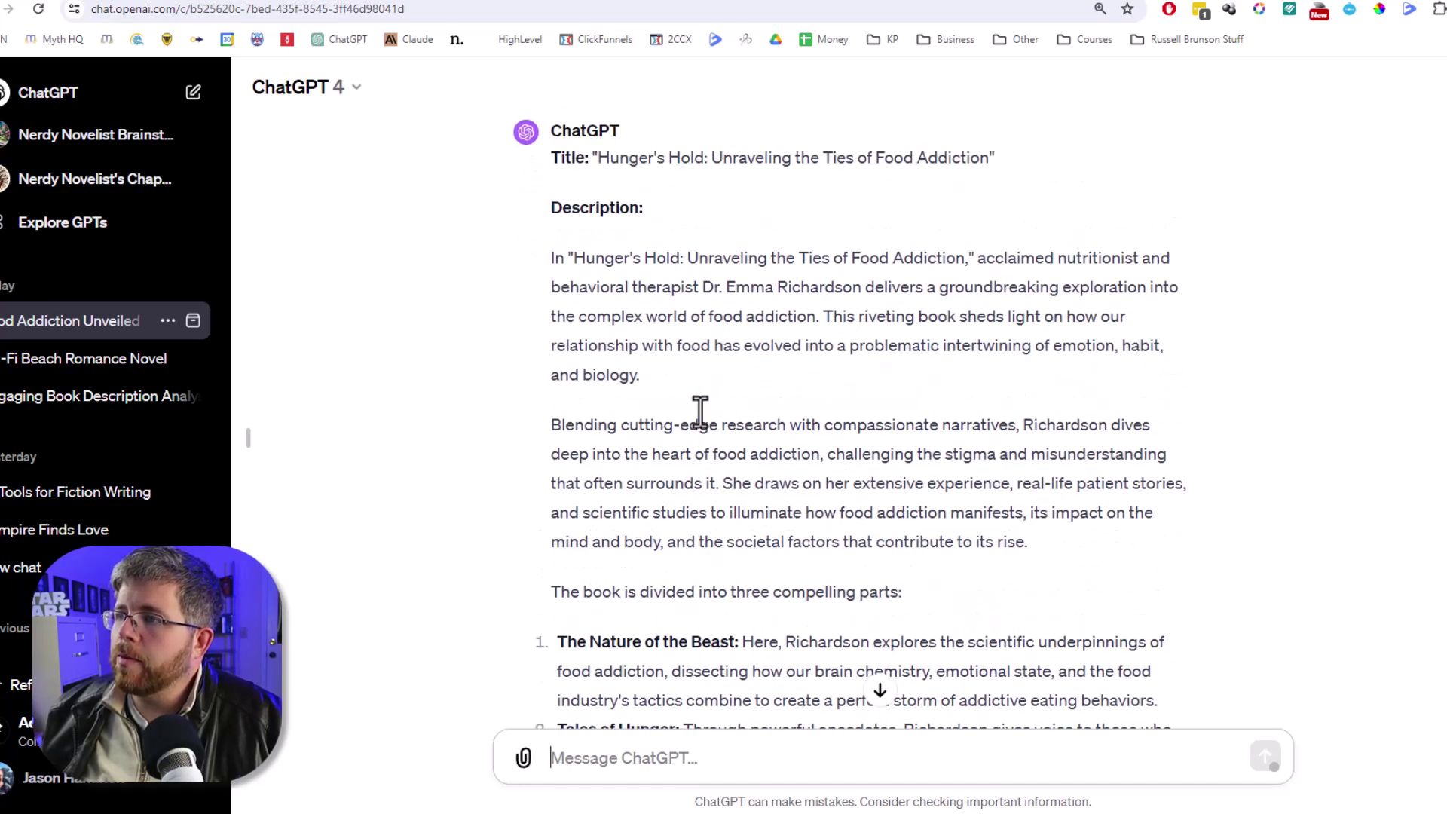
{"action": "left_click_drag", "start_coordinate": [550, 259], "coordinate": [631, 258]}
{"action": "left_click", "coordinate": [709, 260]}
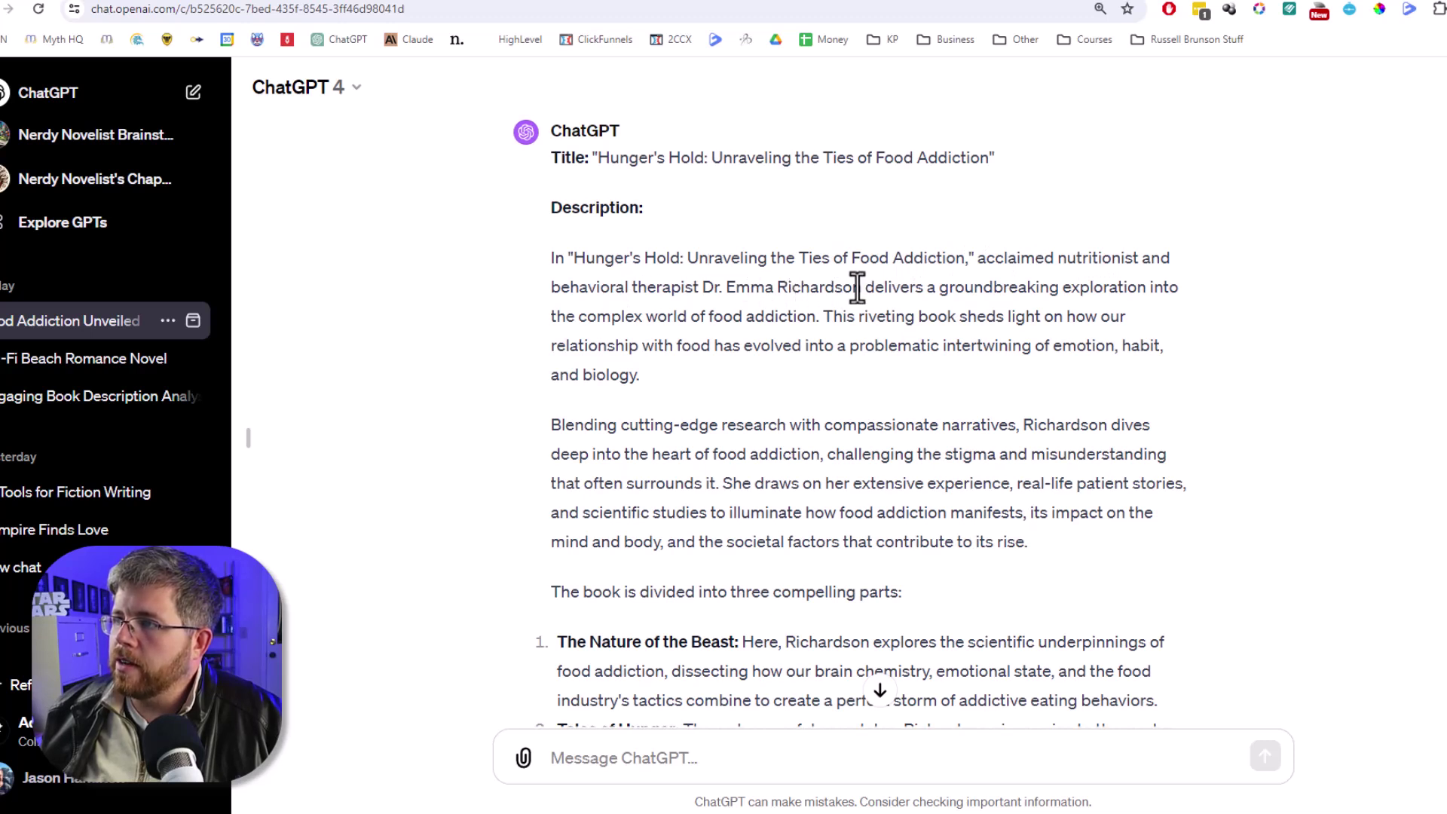
{"action": "left_click_drag", "start_coordinate": [860, 287], "coordinate": [692, 287]}
{"action": "left_click", "coordinate": [866, 355]}
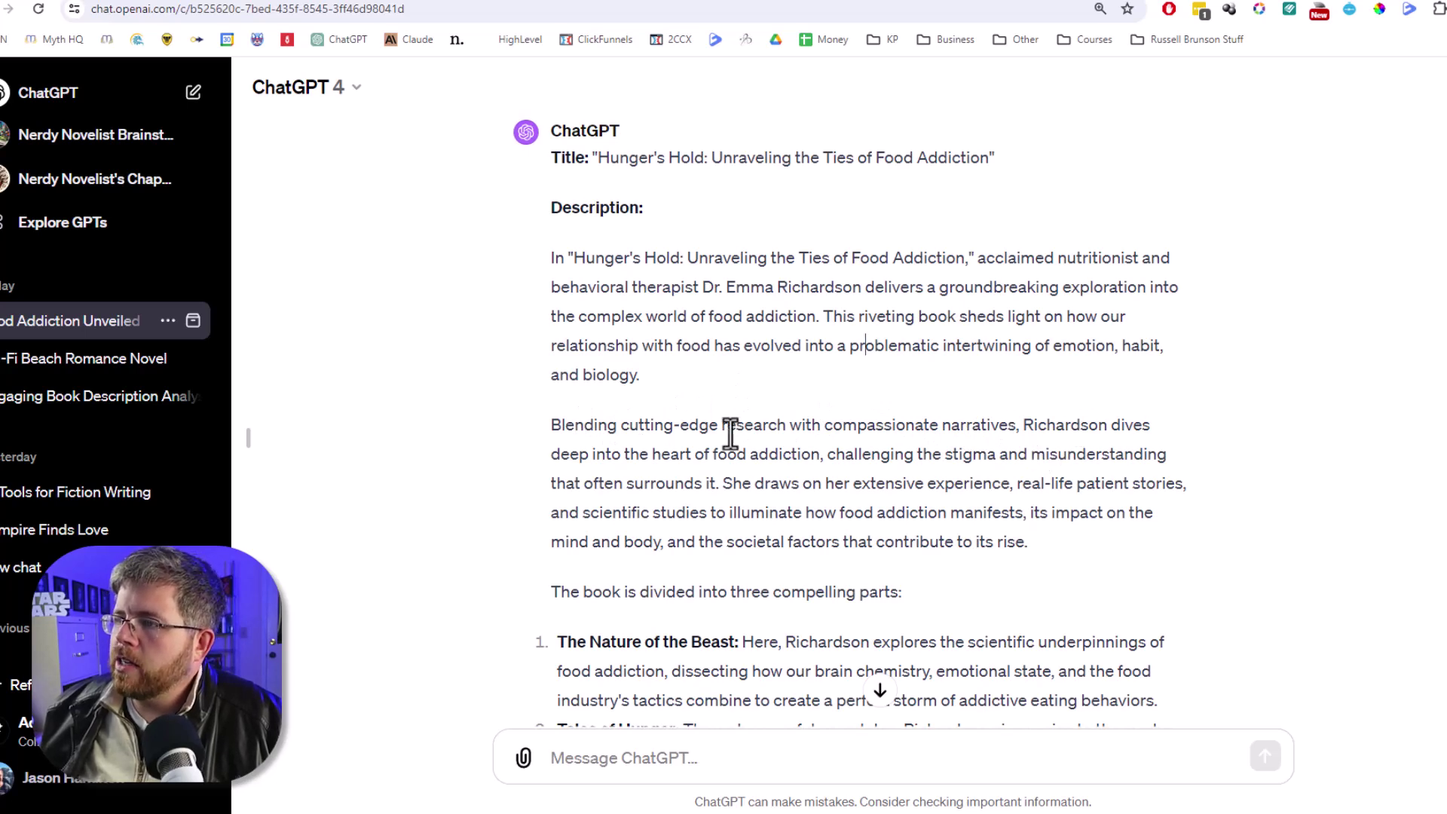
{"action": "scroll", "coordinate": [717, 642], "scroll_direction": "down", "scroll_amount": 5}
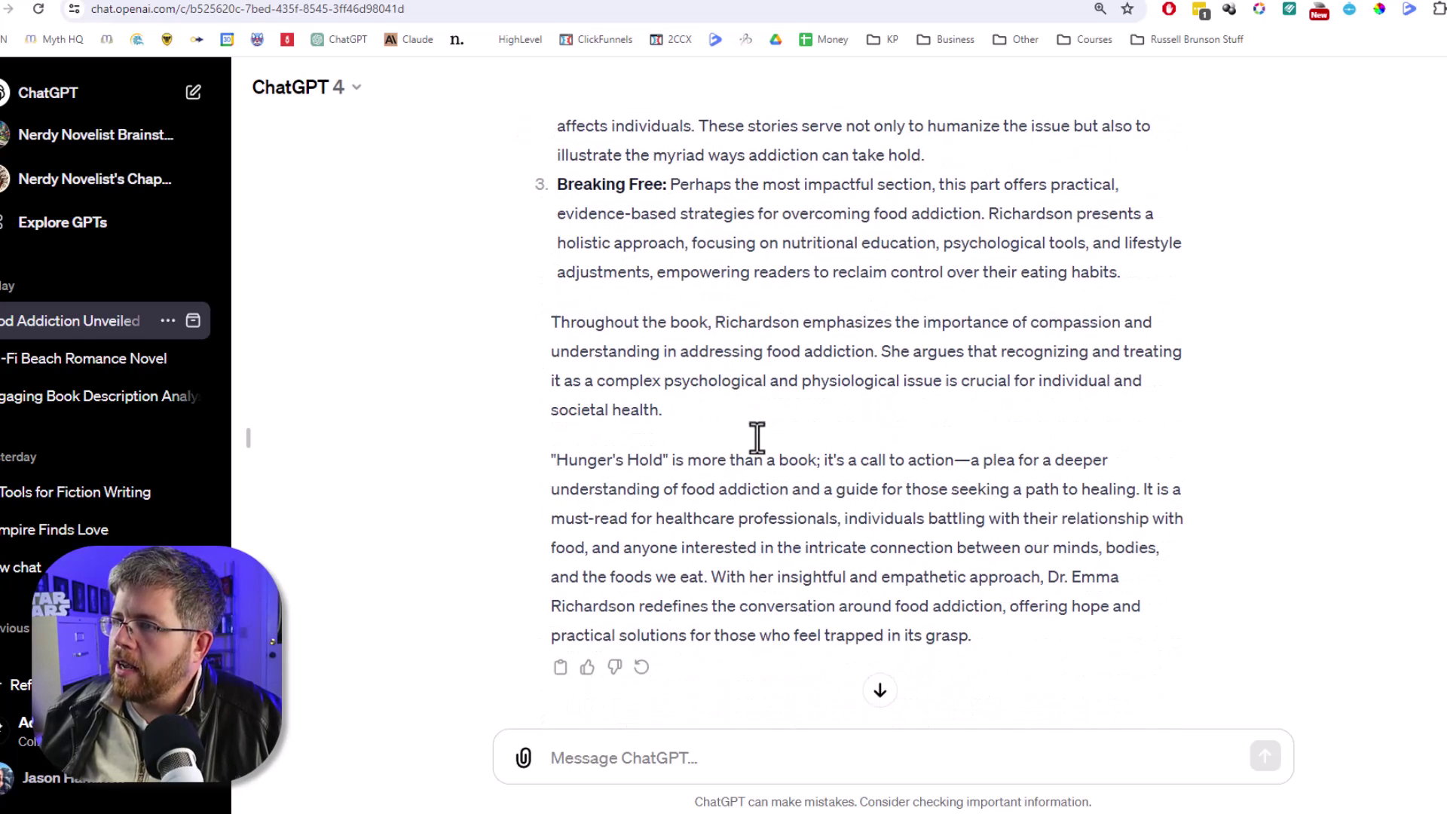
{"action": "scroll", "coordinate": [588, 347], "scroll_direction": "up", "scroll_amount": 3}
{"action": "scroll", "coordinate": [558, 375], "scroll_direction": "down", "scroll_amount": 2}
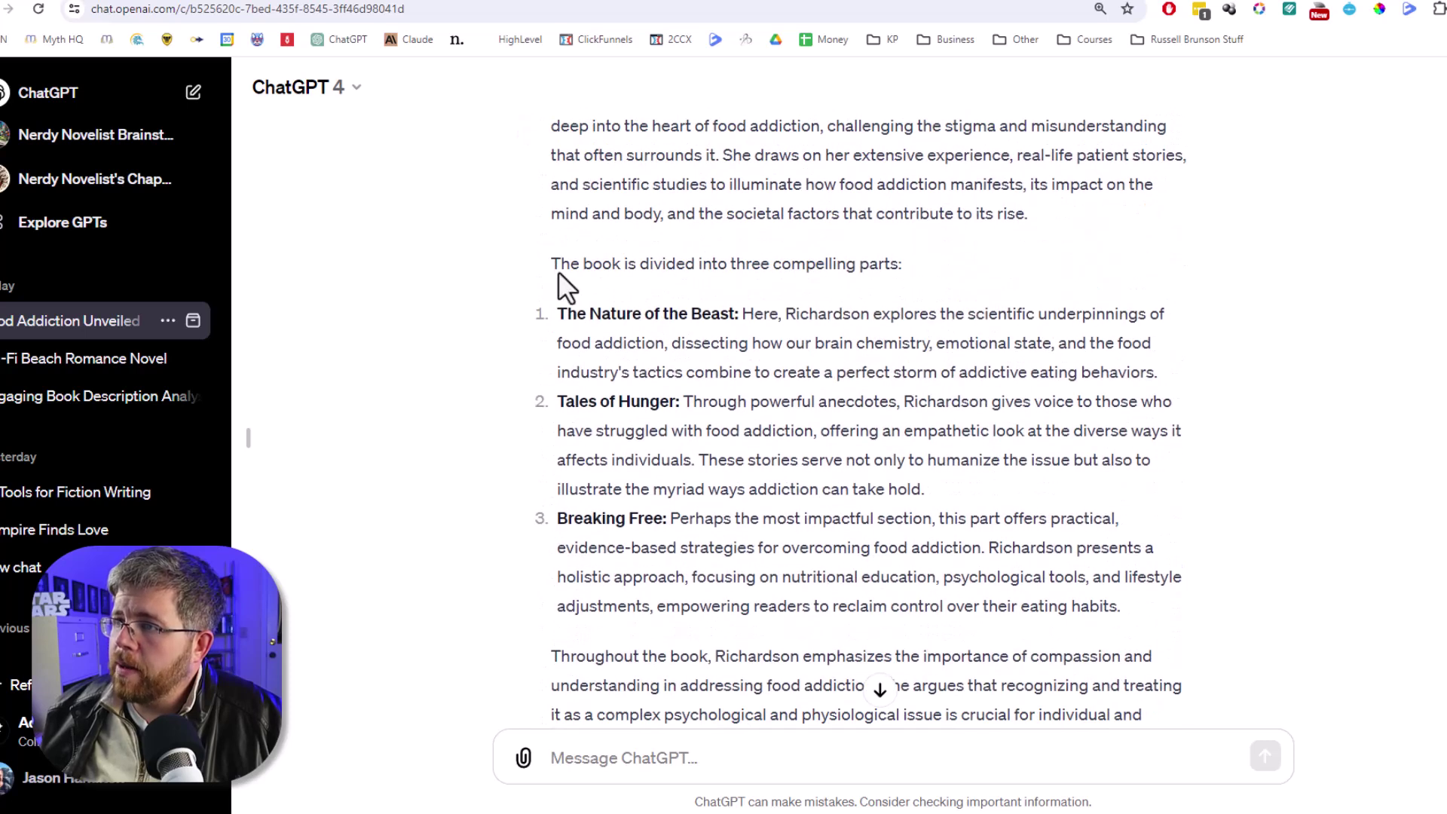
{"action": "left_click_drag", "start_coordinate": [554, 270], "coordinate": [1117, 607]}
{"action": "left_click_drag", "start_coordinate": [751, 263], "coordinate": [917, 256]}
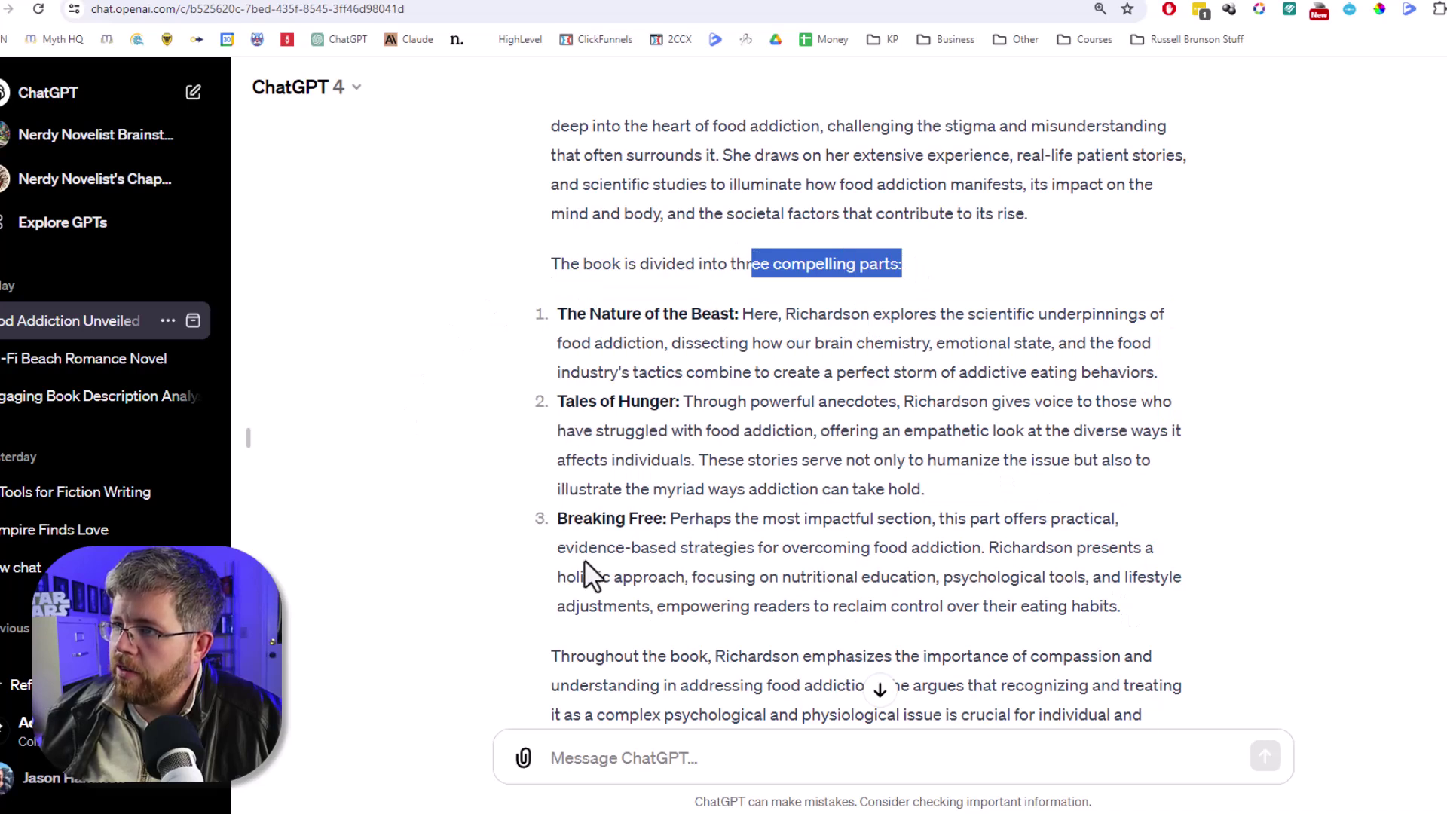
{"action": "scroll", "coordinate": [688, 648], "scroll_direction": "down", "scroll_amount": 6}
{"action": "scroll", "coordinate": [653, 603], "scroll_direction": "up", "scroll_amount": 4}
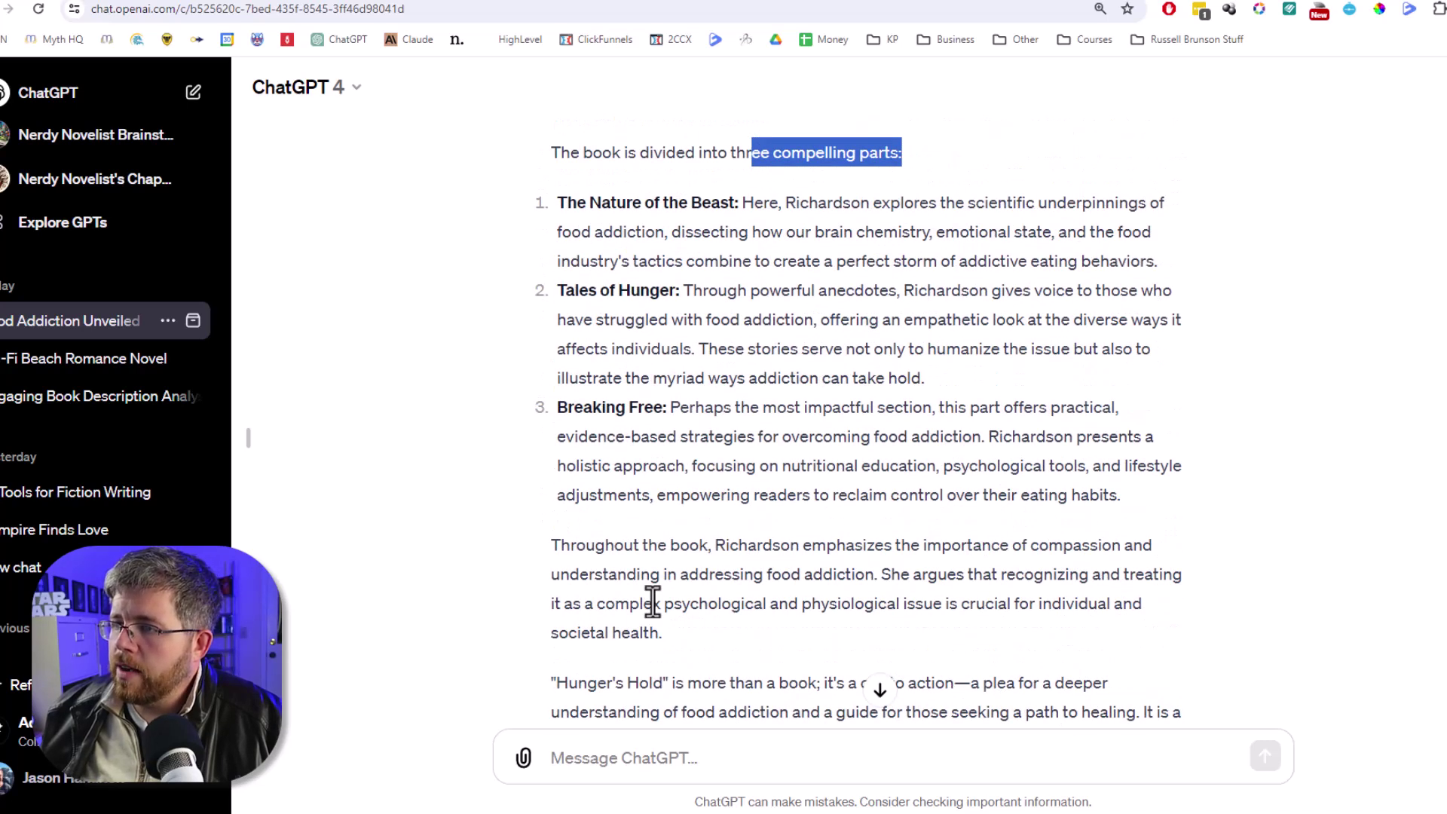
{"action": "scroll", "coordinate": [644, 599], "scroll_direction": "down", "scroll_amount": 3}
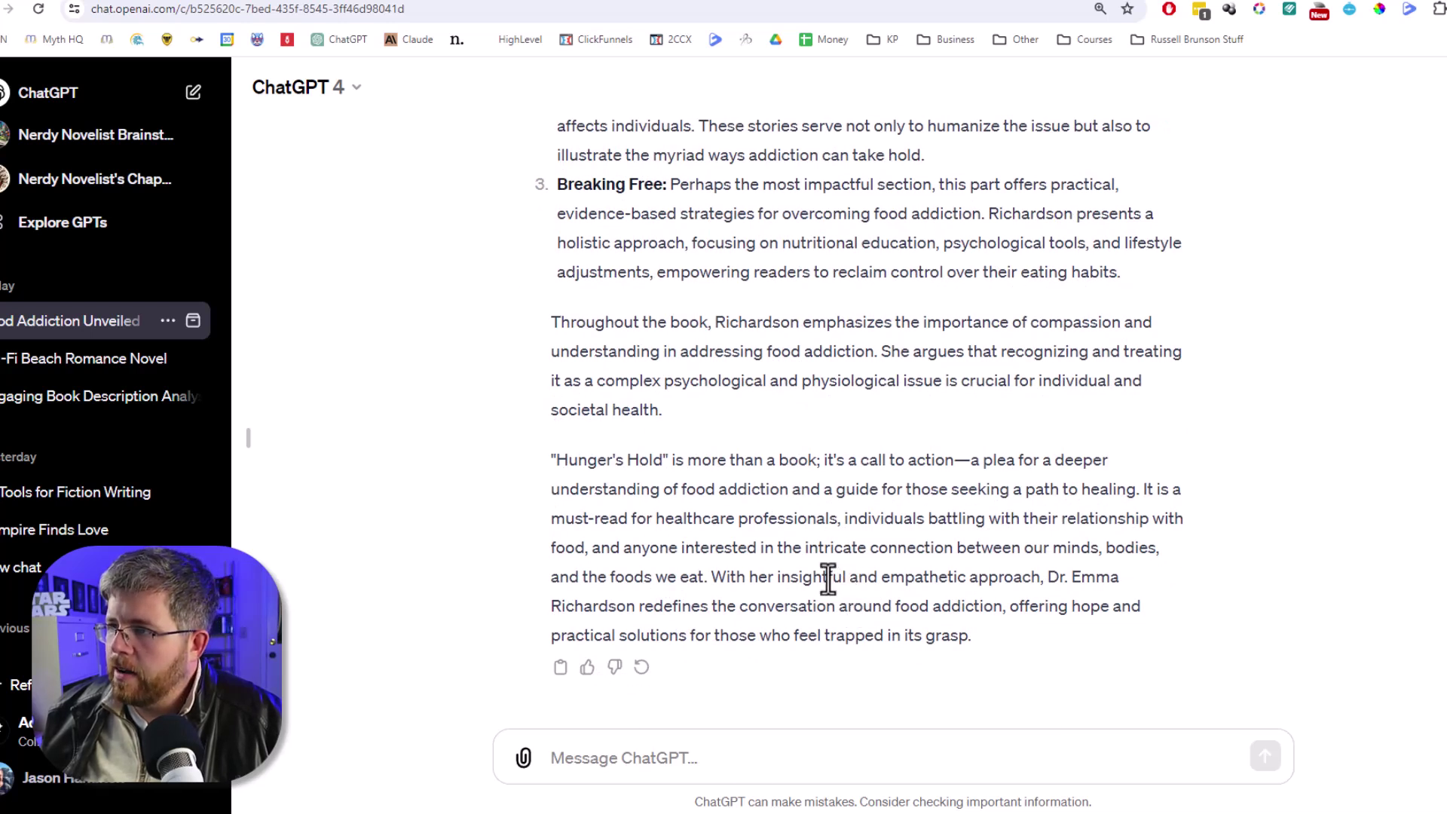
{"action": "left_click_drag", "start_coordinate": [554, 460], "coordinate": [743, 462]}
{"action": "left_click", "coordinate": [869, 467]}
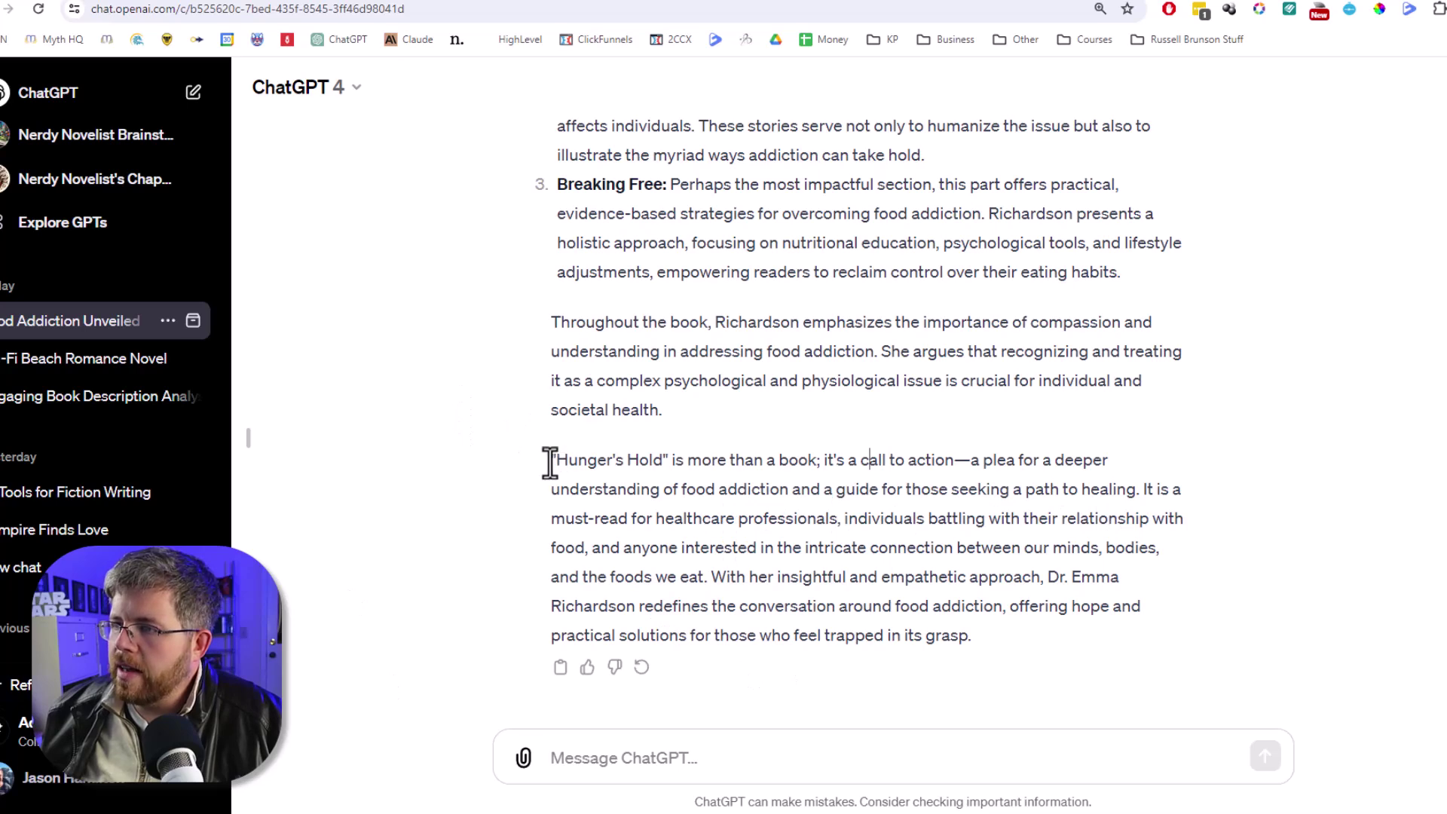
{"action": "left_click_drag", "start_coordinate": [549, 459], "coordinate": [1005, 632]}
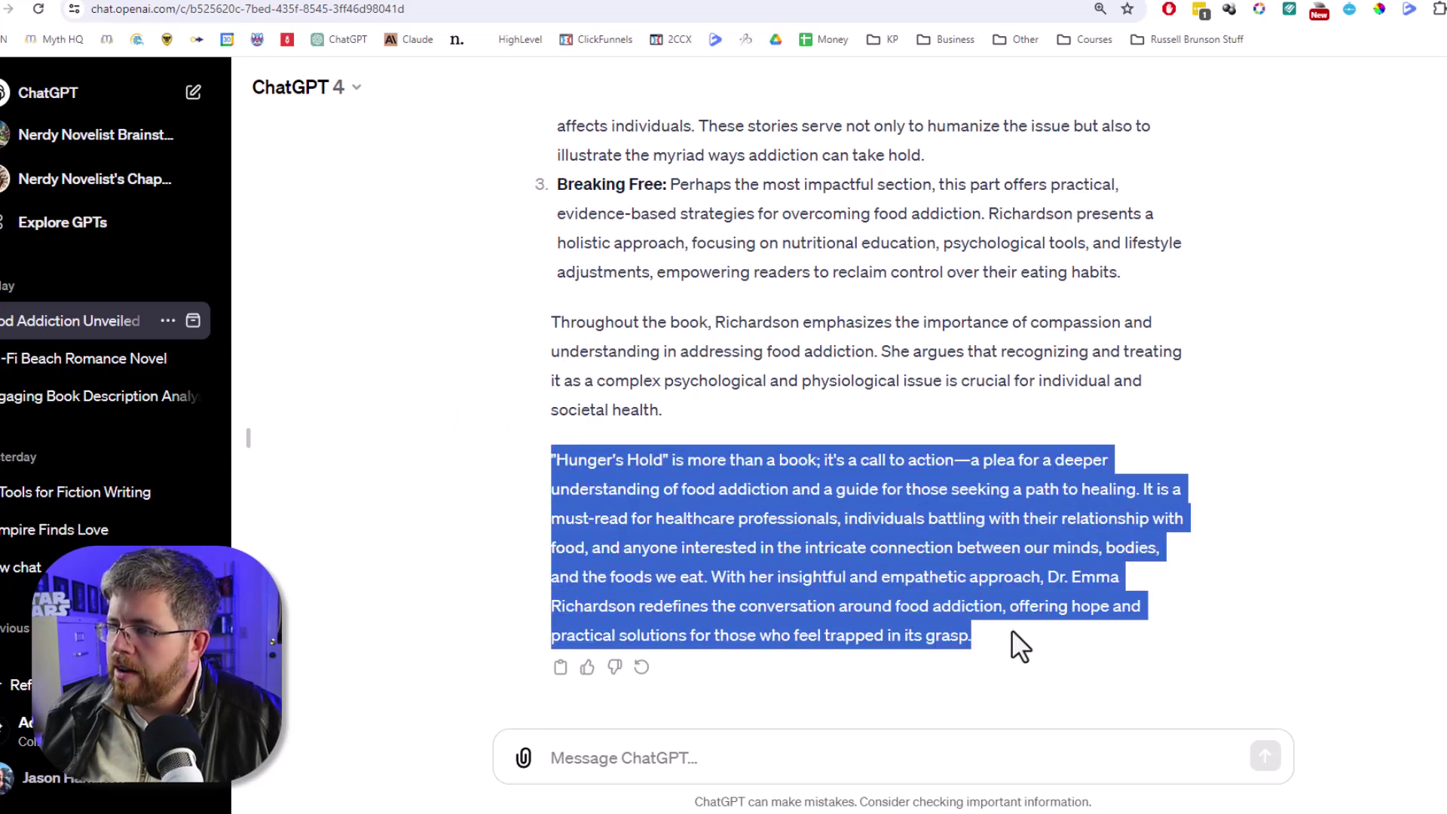
{"action": "left_click", "coordinate": [1010, 637]}
{"action": "scroll", "coordinate": [772, 553], "scroll_direction": "up", "scroll_amount": 10}
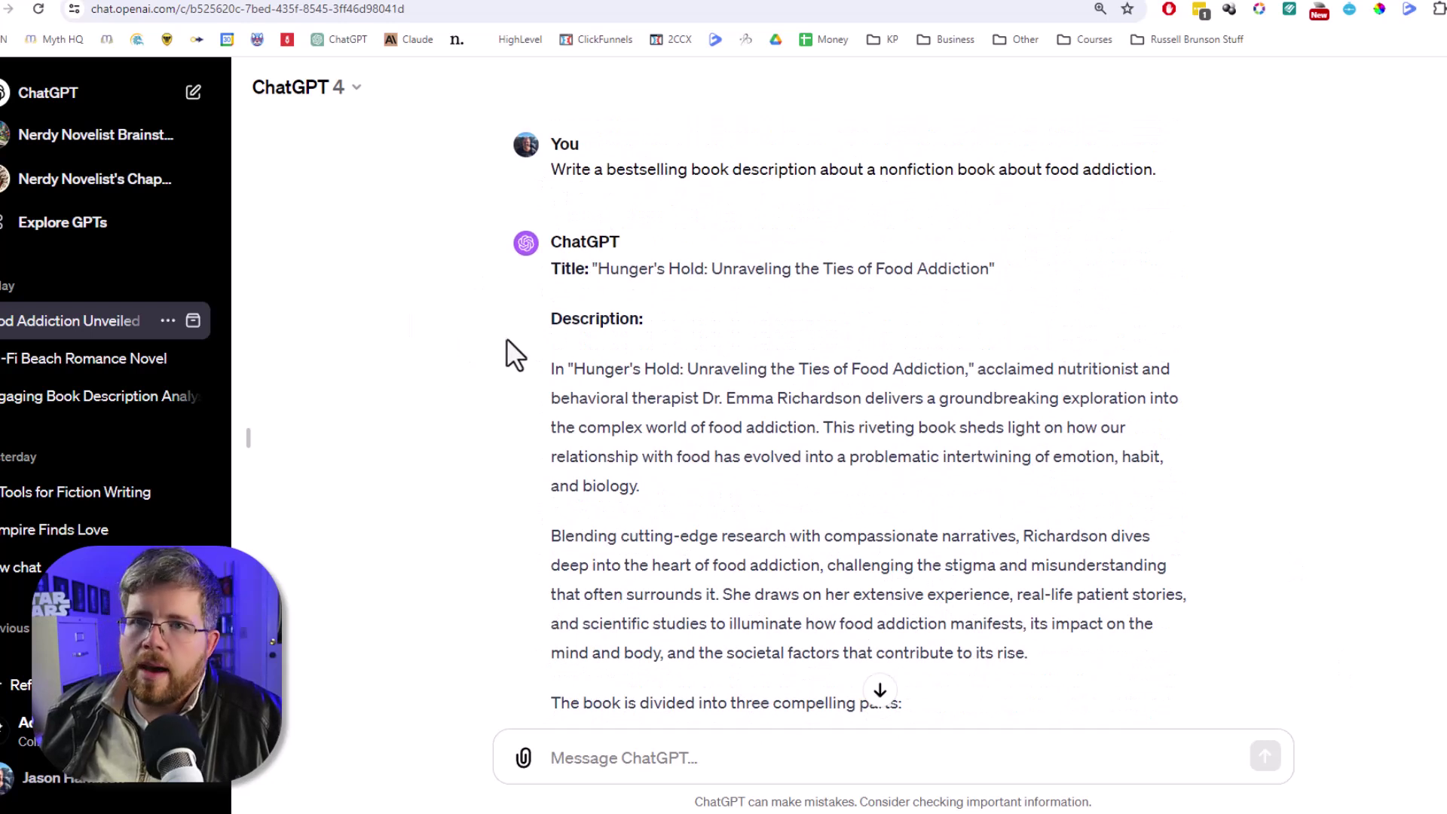
Step: Copy the For Fiction template from the prompts document into a new chat's message box
{"action": "left_click", "coordinate": [91, 92]}
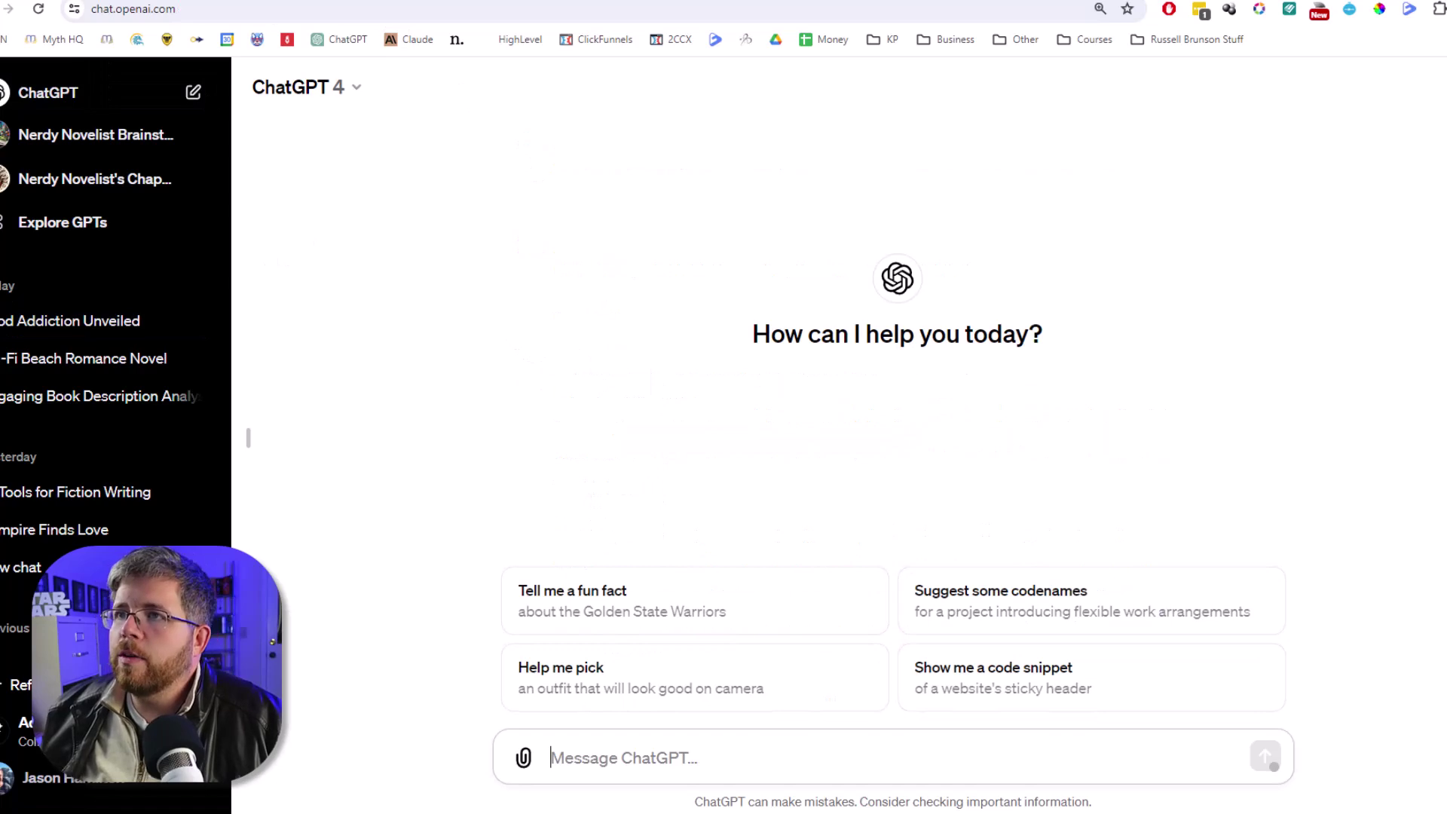
{"action": "key", "text": "ctrl+Tab"}
{"action": "scroll", "coordinate": [554, 507], "scroll_direction": "down", "scroll_amount": 2}
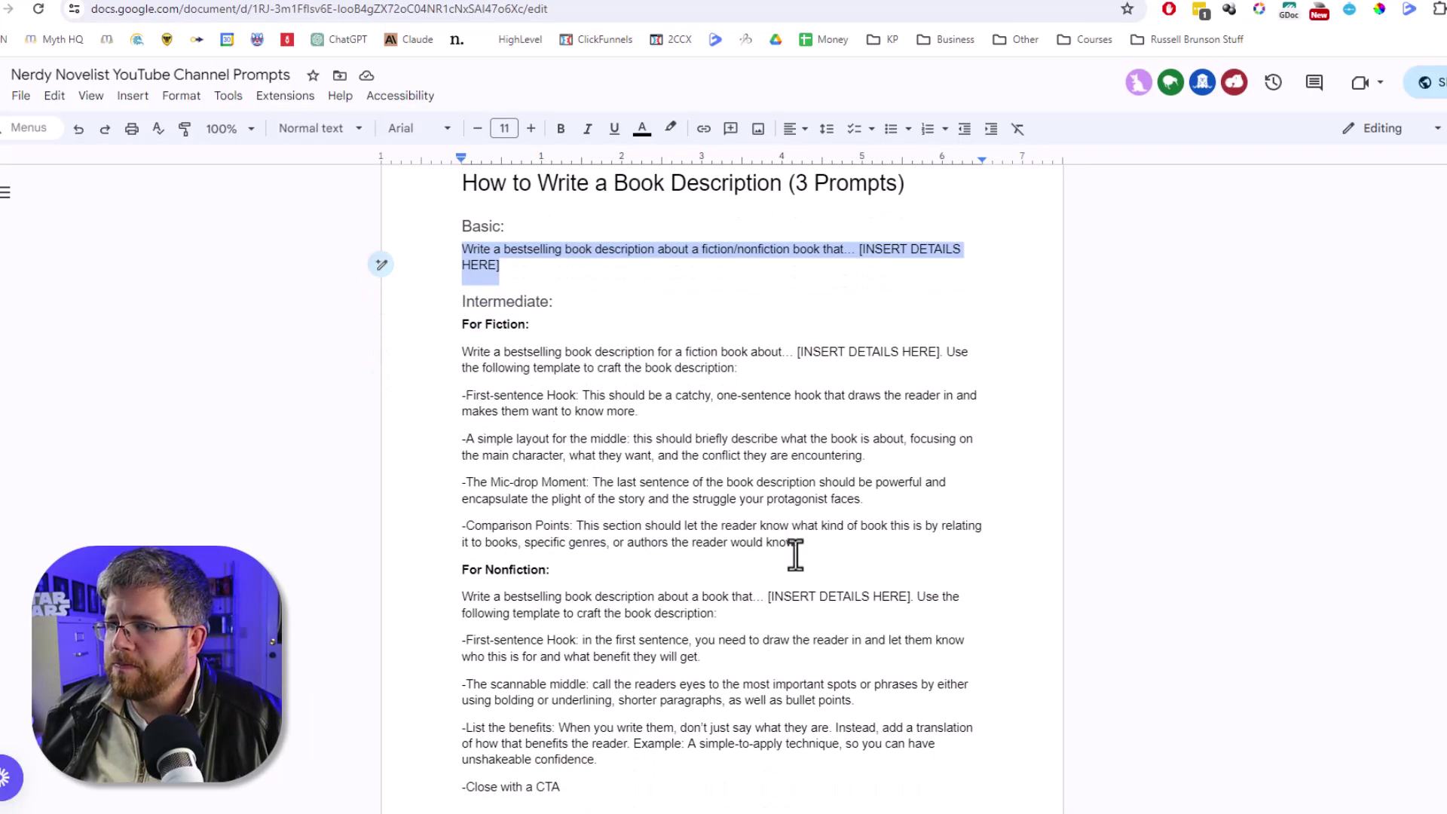
{"action": "left_click_drag", "start_coordinate": [798, 544], "coordinate": [443, 356]}
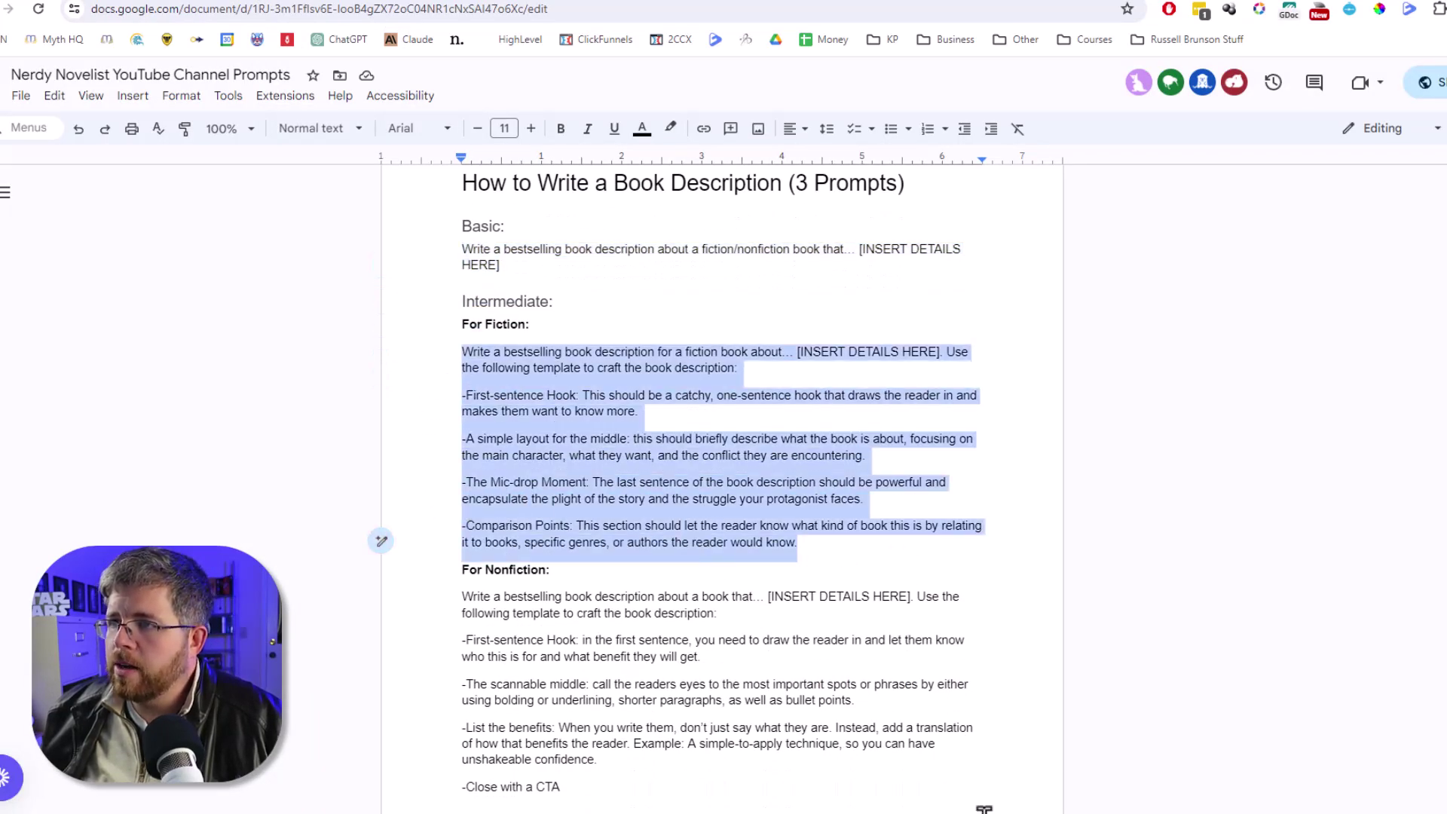
{"action": "key", "text": "ctrl+shift+Tab"}
{"action": "key", "text": "ctrl+v"}
Step: Replace the details placeholder with 'in the sci-fi beach romance genre'
{"action": "scroll", "coordinate": [694, 679], "scroll_direction": "up", "scroll_amount": 2}
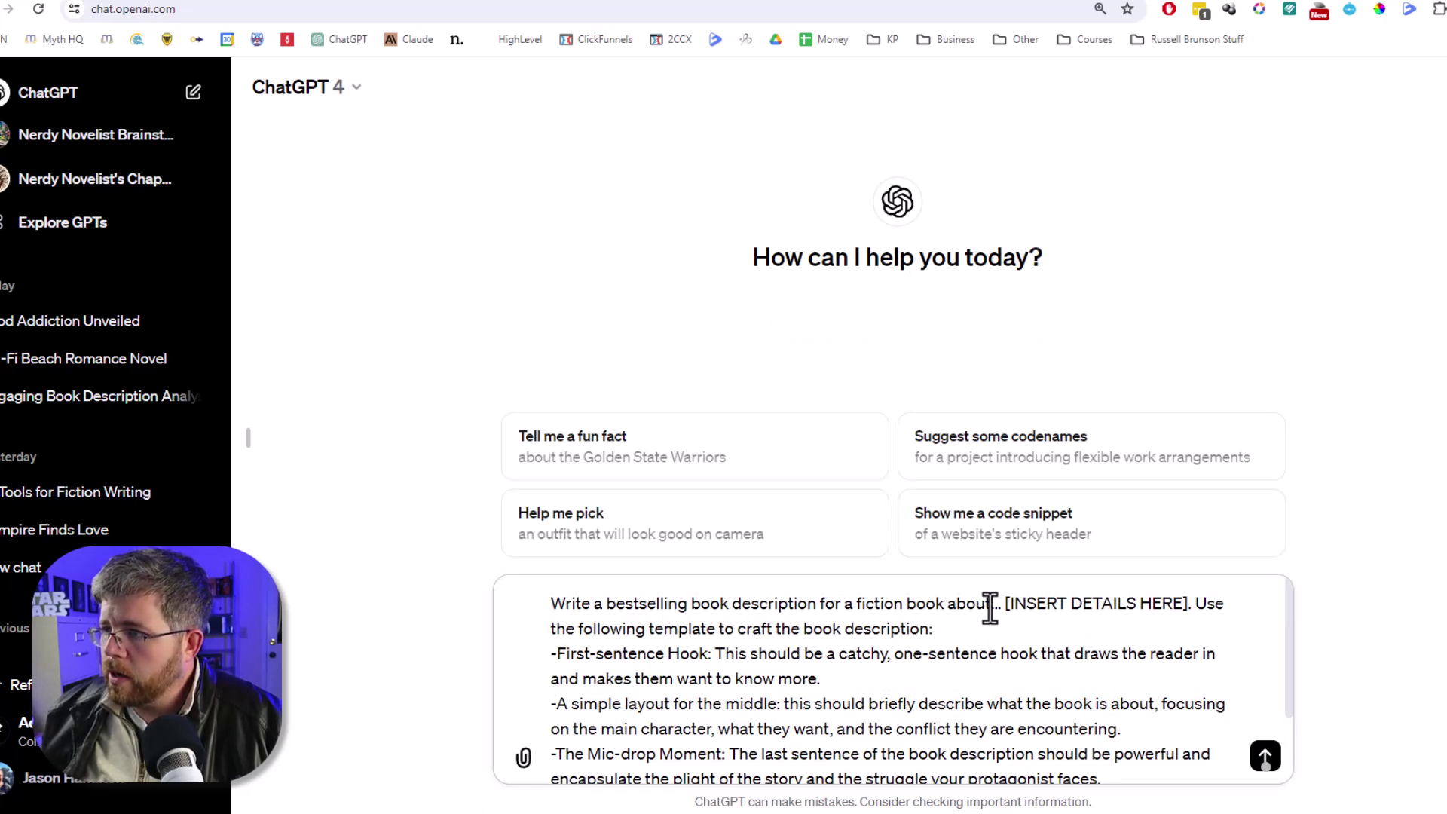
{"action": "left_click_drag", "start_coordinate": [986, 607], "coordinate": [1192, 604]}
{"action": "key", "text": "BackSpace"}
{"action": "key", "text": "BackSpace"}
{"action": "key", "text": "BackSpace"}
{"action": "key", "text": "BackSpace"}
{"action": "key", "text": "BackSpace"}
{"action": "key", "text": "BackSpace"}
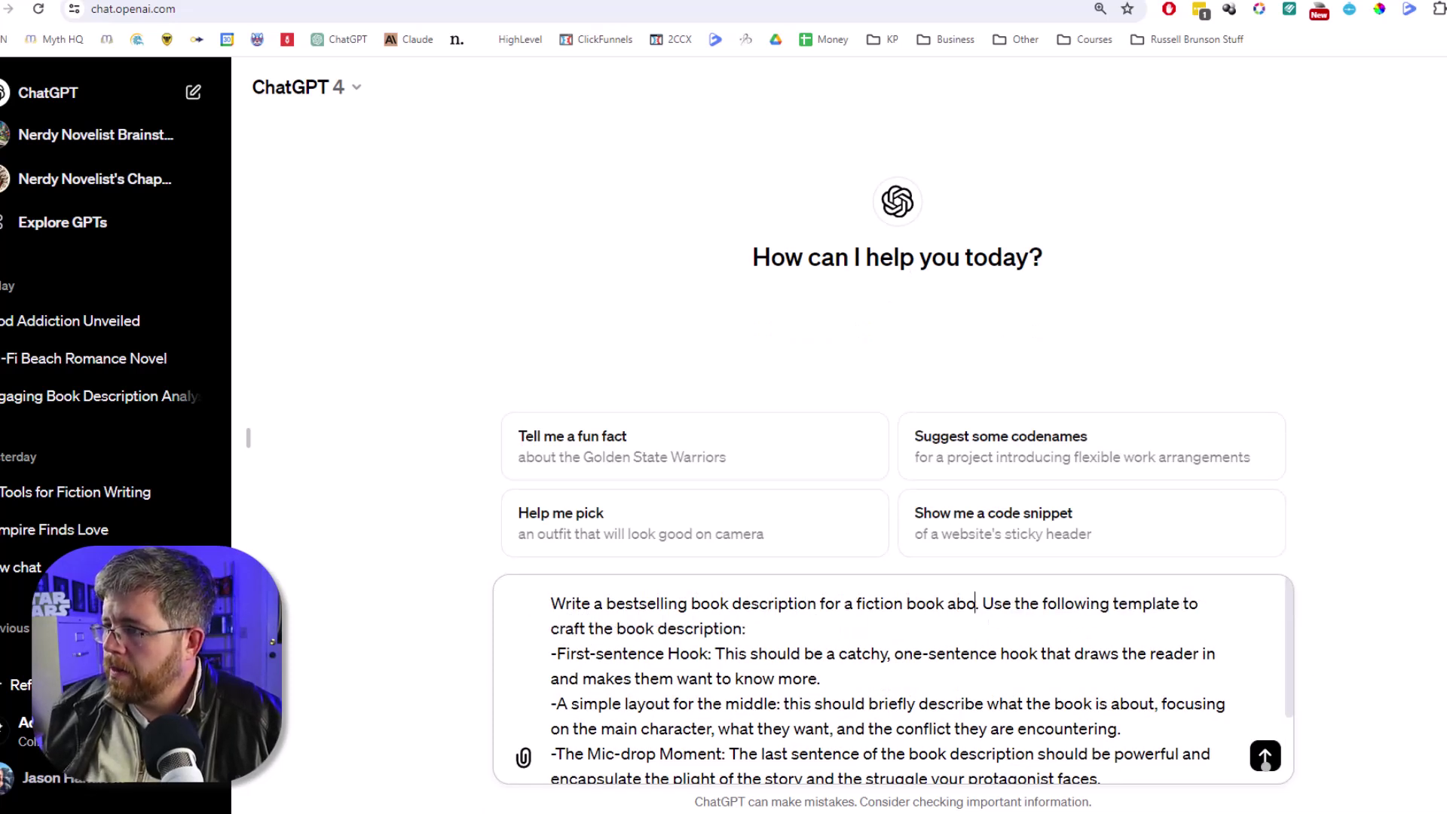
{"action": "type", "text": "in the sci-fi beach romance"}
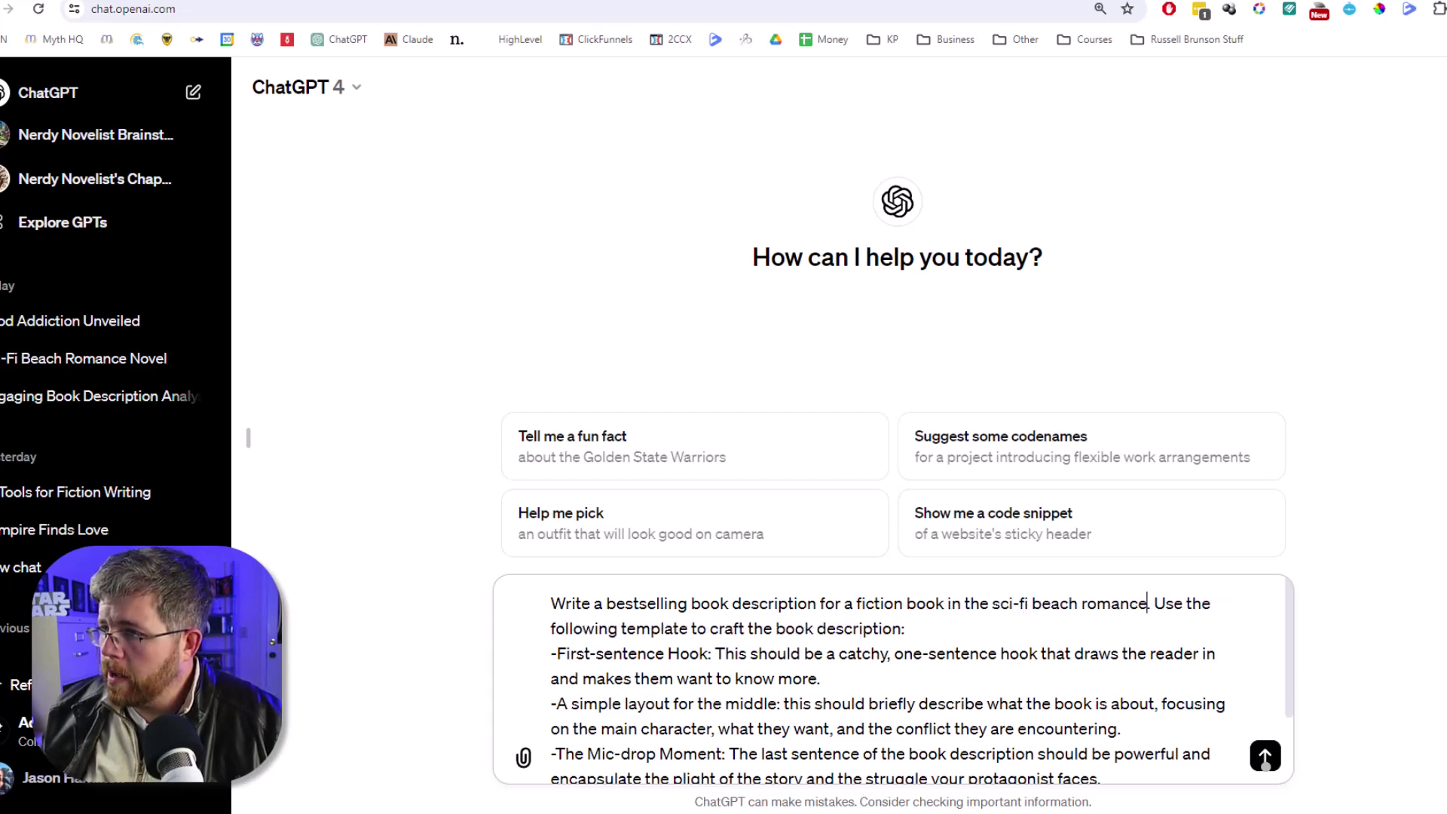
{"action": "type", "text": " genre"}
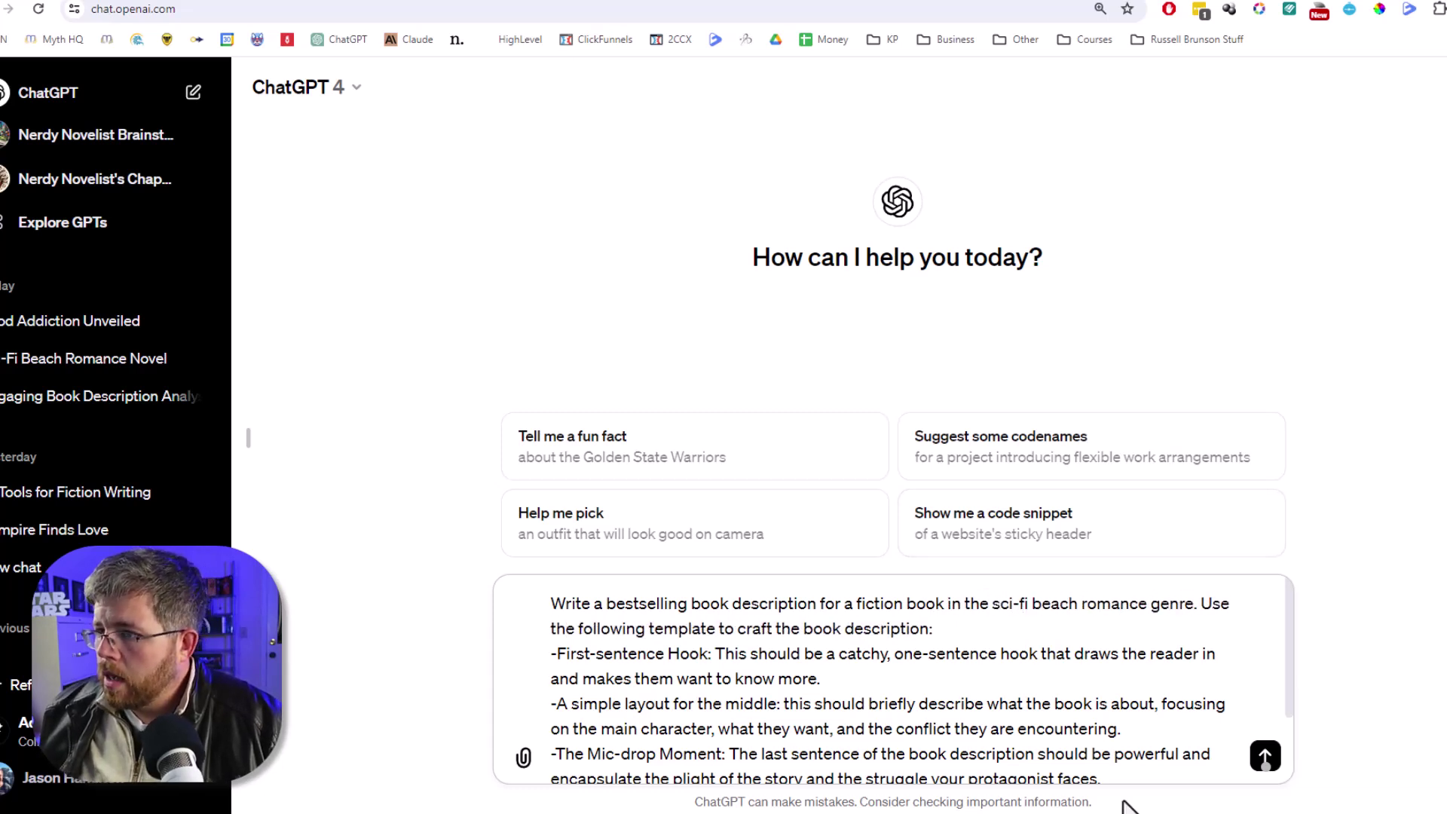
Step: Add the Comparison Points line at the end and review the full template prompt
{"action": "scroll", "coordinate": [762, 678], "scroll_direction": "down", "scroll_amount": 1}
{"action": "scroll", "coordinate": [762, 678], "scroll_direction": "up", "scroll_amount": 1}
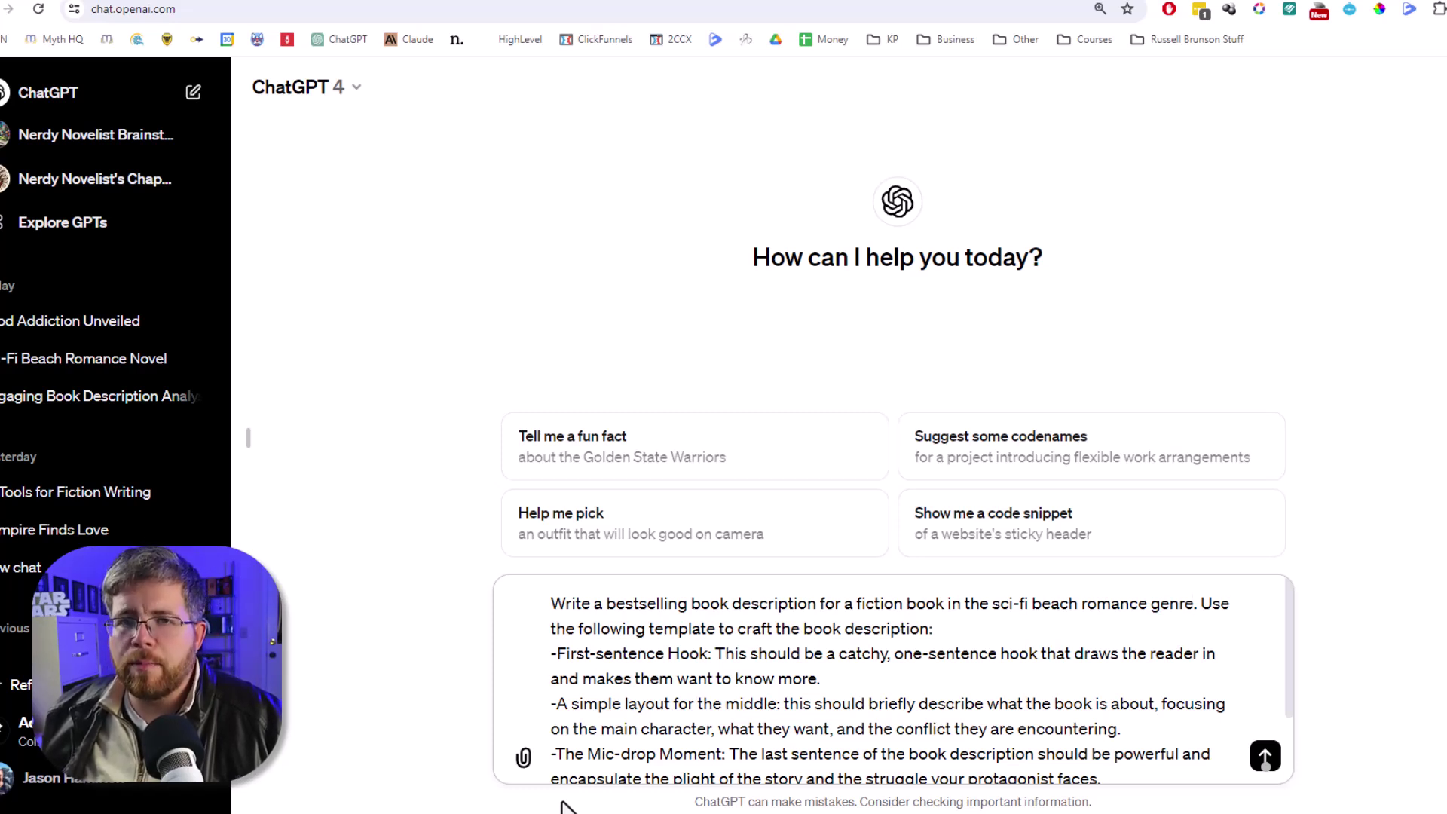
{"action": "type", "text": "-Comparison Points: This section should let the reader know what kind of book this is by relating it to books, specific genres, or authors the reader would know."}
{"action": "scroll", "coordinate": [733, 722], "scroll_direction": "up", "scroll_amount": 3}
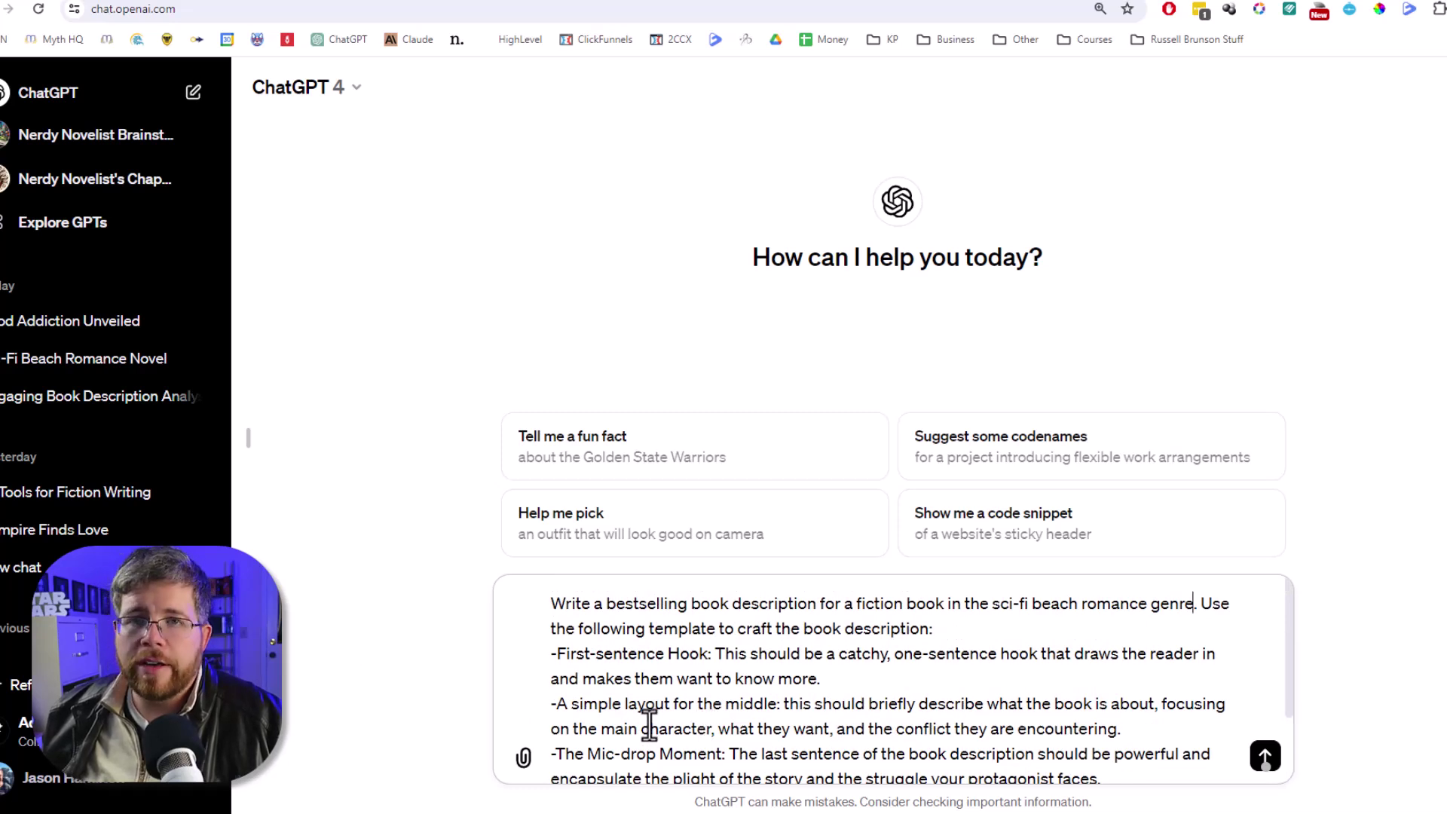
{"action": "left_click_drag", "start_coordinate": [557, 653], "coordinate": [712, 653]}
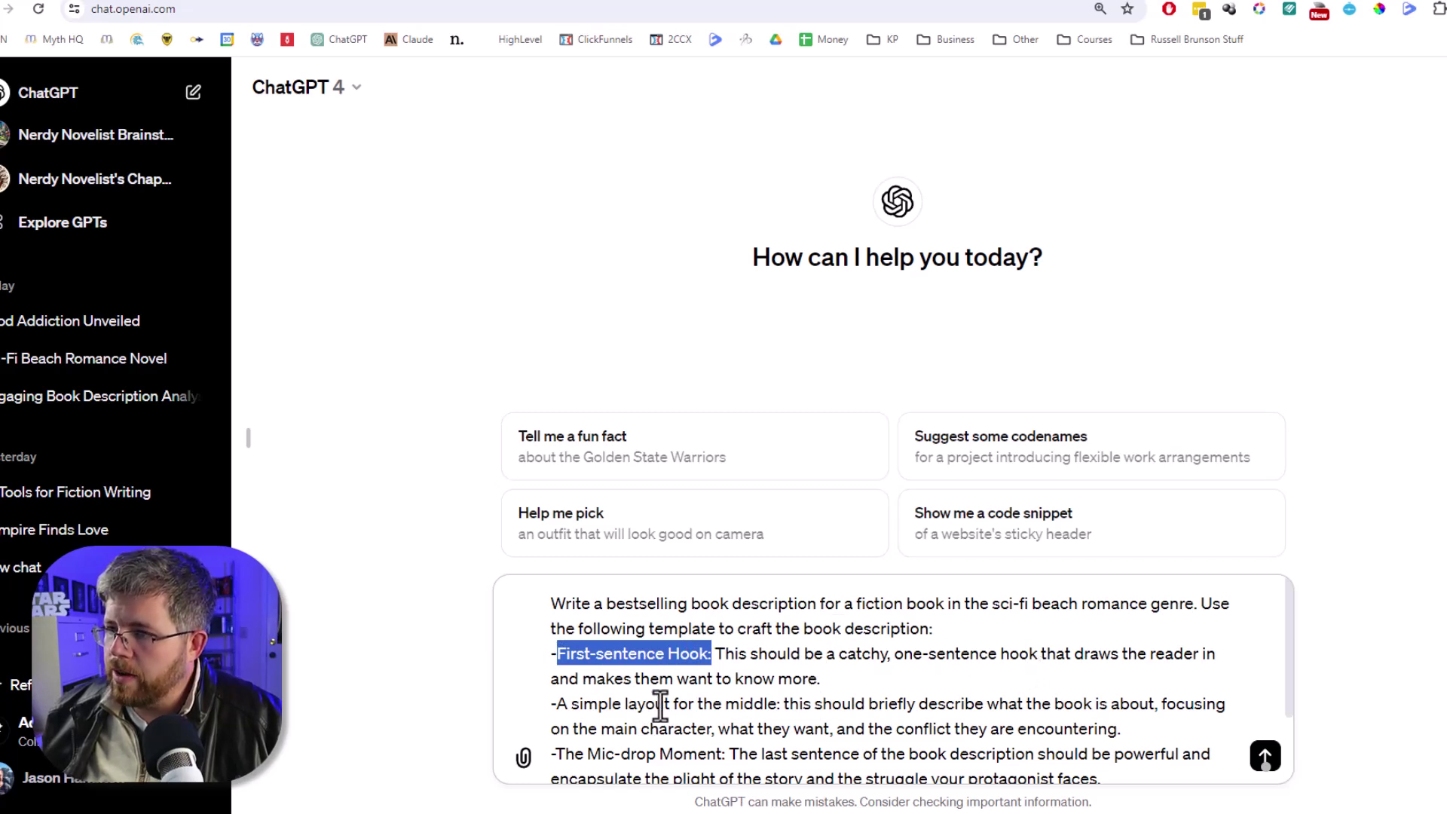
{"action": "scroll", "coordinate": [649, 675], "scroll_direction": "down", "scroll_amount": 1}
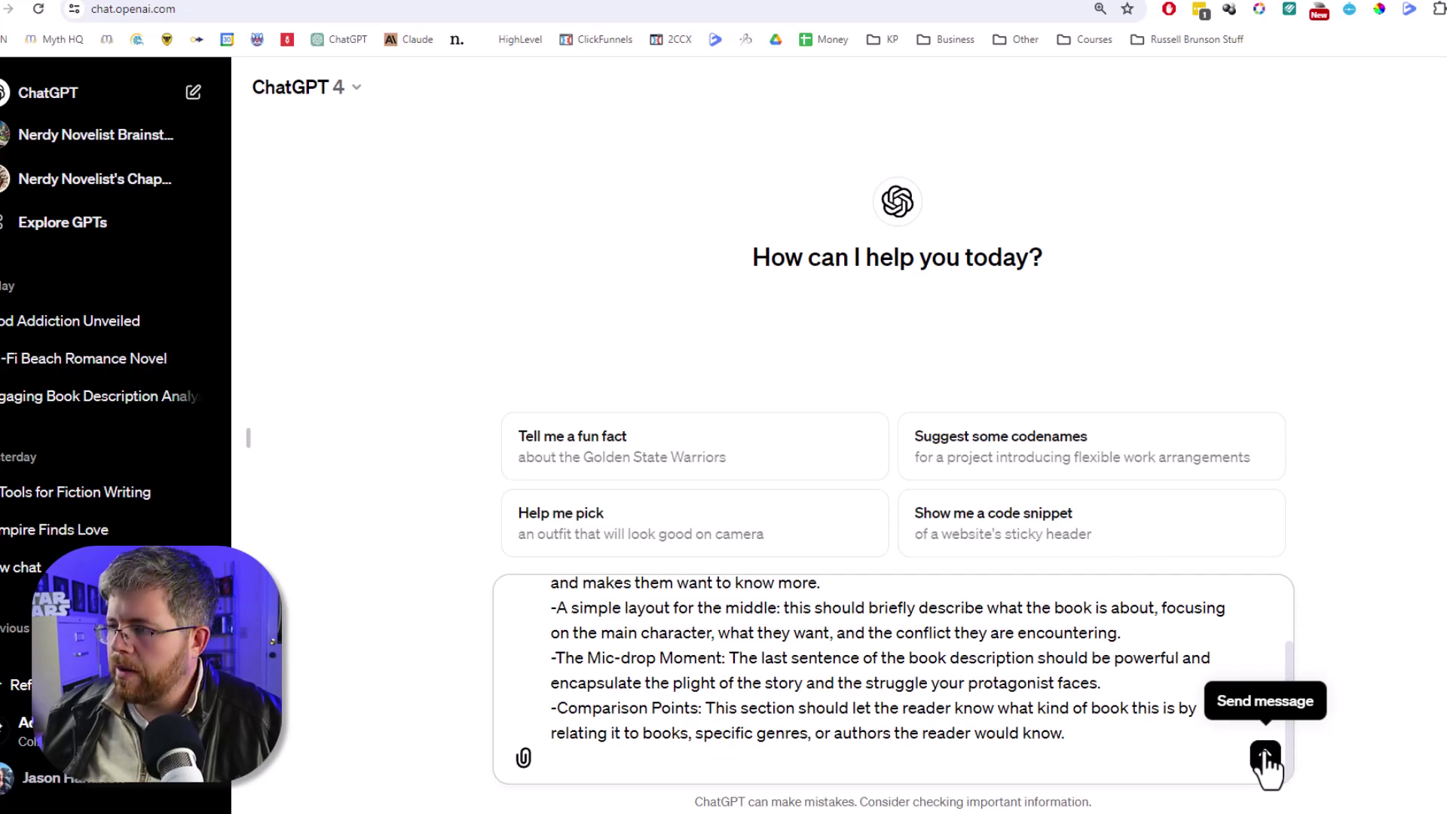
{"action": "scroll", "coordinate": [881, 714], "scroll_direction": "up", "scroll_amount": 3}
{"action": "scroll", "coordinate": [880, 716], "scroll_direction": "down", "scroll_amount": 3}
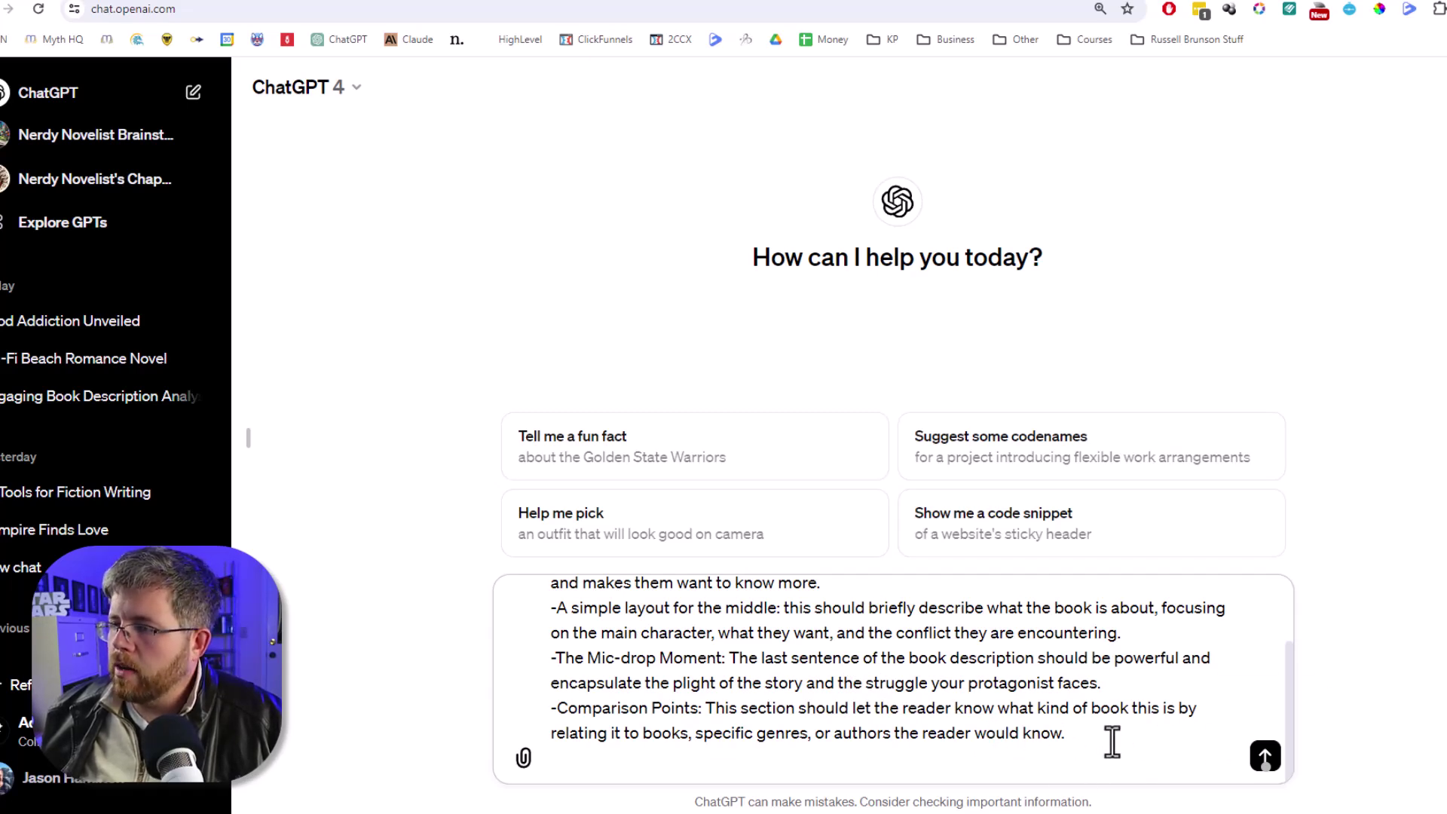
Step: Send the sci-fi beach romance template prompt and read through ChatGPT's reply
{"action": "left_click", "coordinate": [1266, 756]}
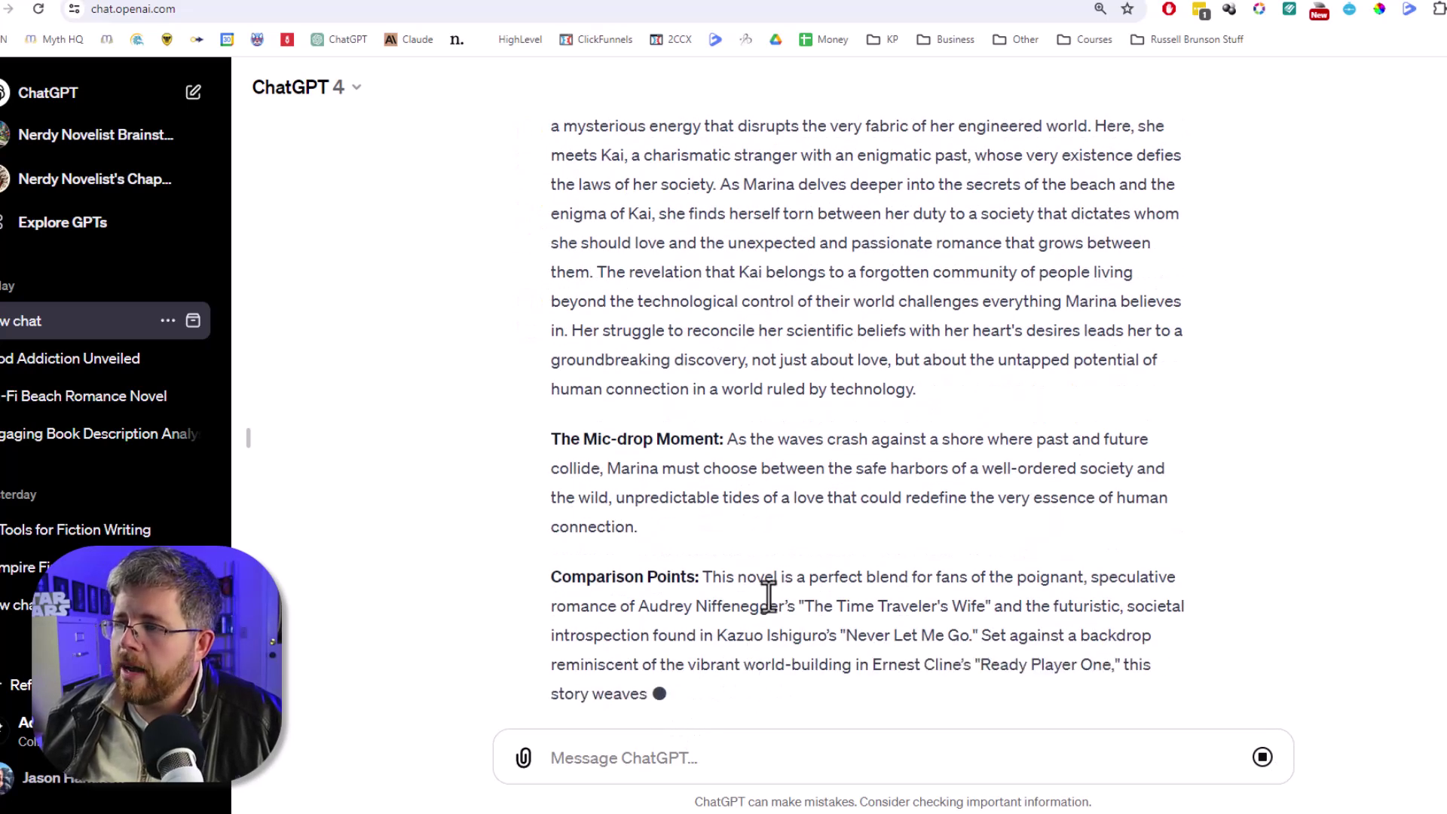
{"action": "scroll", "coordinate": [820, 669], "scroll_direction": "up", "scroll_amount": 2}
{"action": "scroll", "coordinate": [820, 669], "scroll_direction": "up", "scroll_amount": 4}
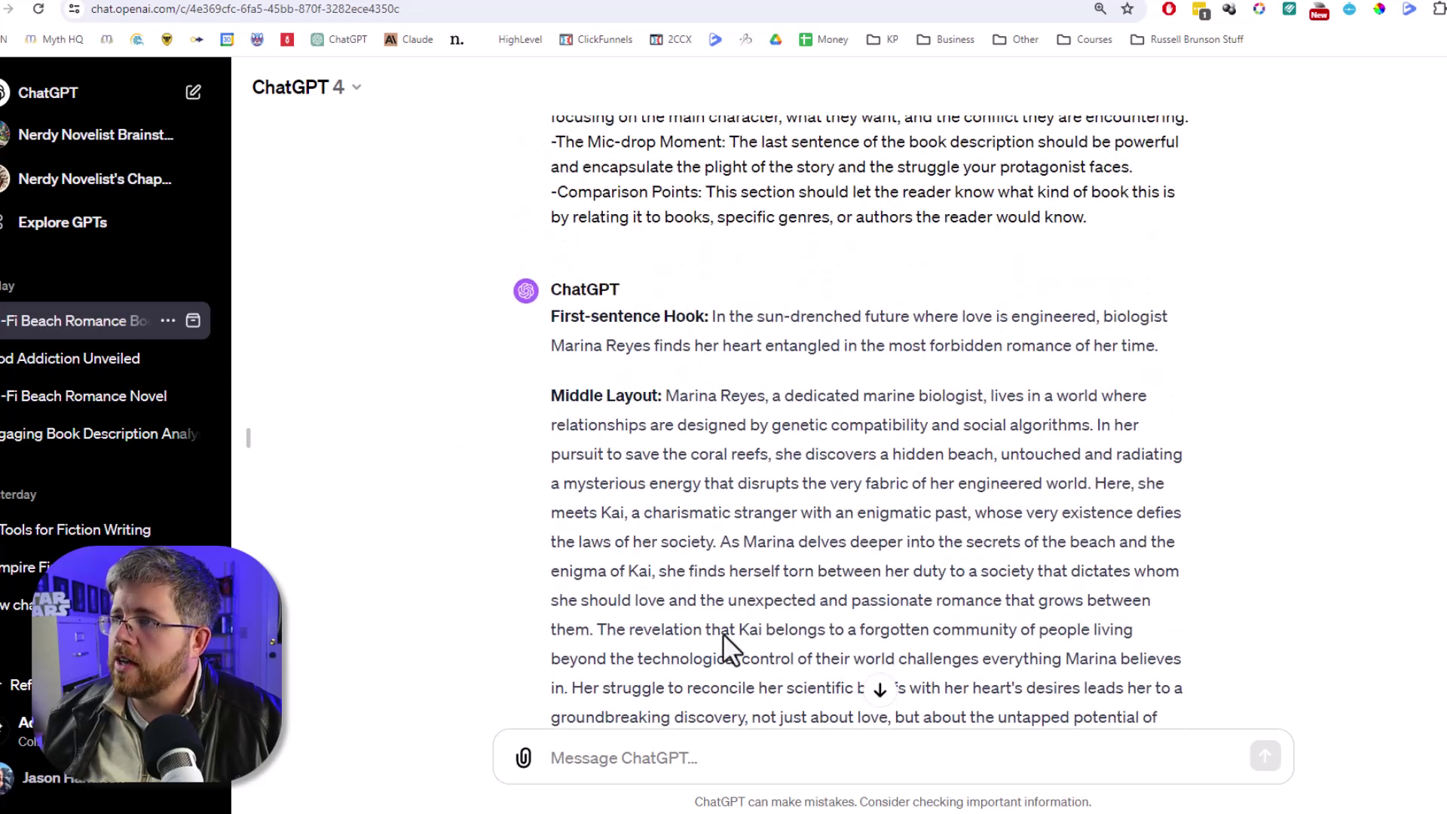
{"action": "scroll", "coordinate": [751, 654], "scroll_direction": "up", "scroll_amount": 2}
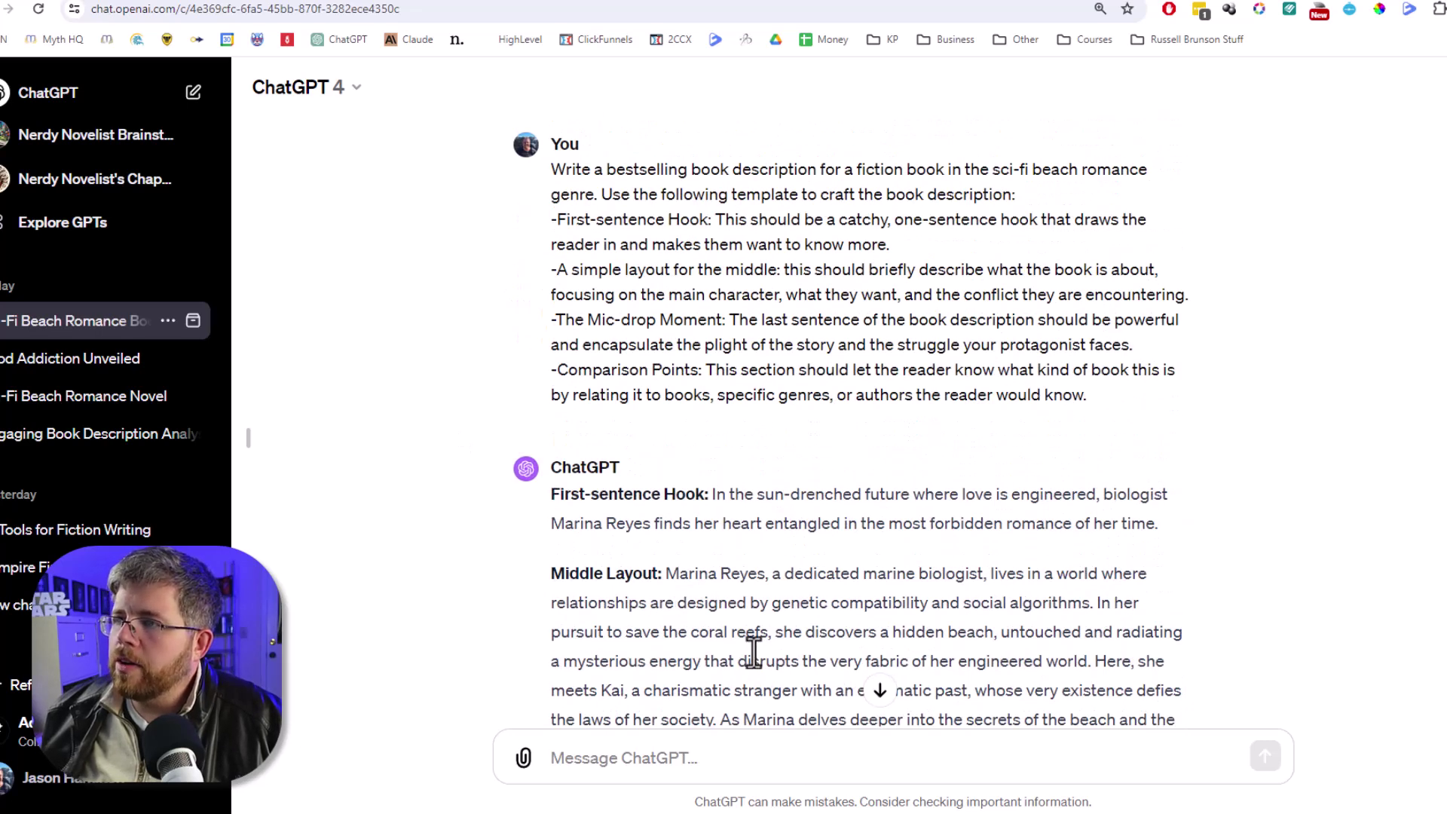
{"action": "scroll", "coordinate": [754, 650], "scroll_direction": "down", "scroll_amount": 3}
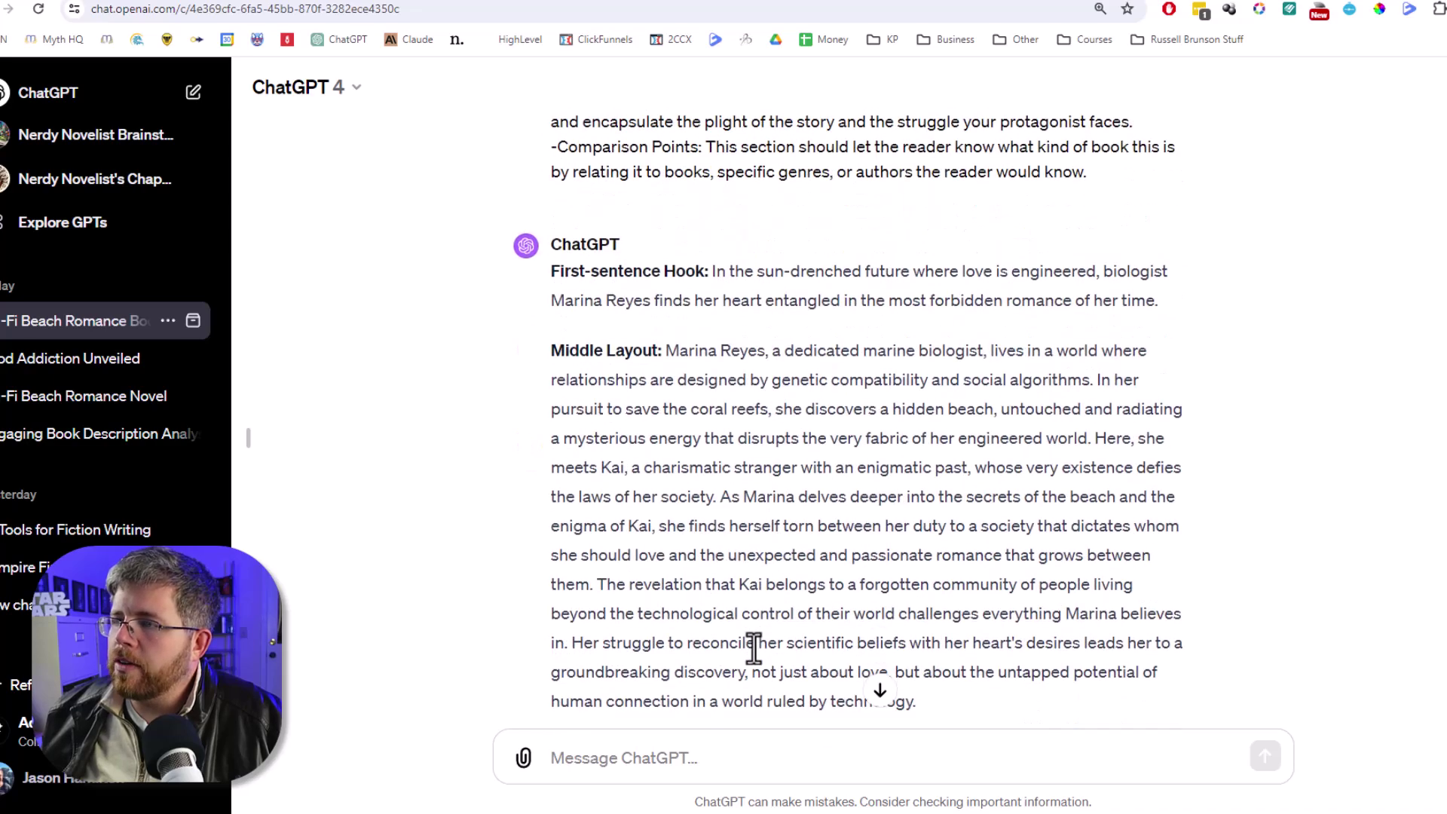
{"action": "scroll", "coordinate": [752, 640], "scroll_direction": "down", "scroll_amount": 5}
{"action": "scroll", "coordinate": [754, 636], "scroll_direction": "up", "scroll_amount": 7}
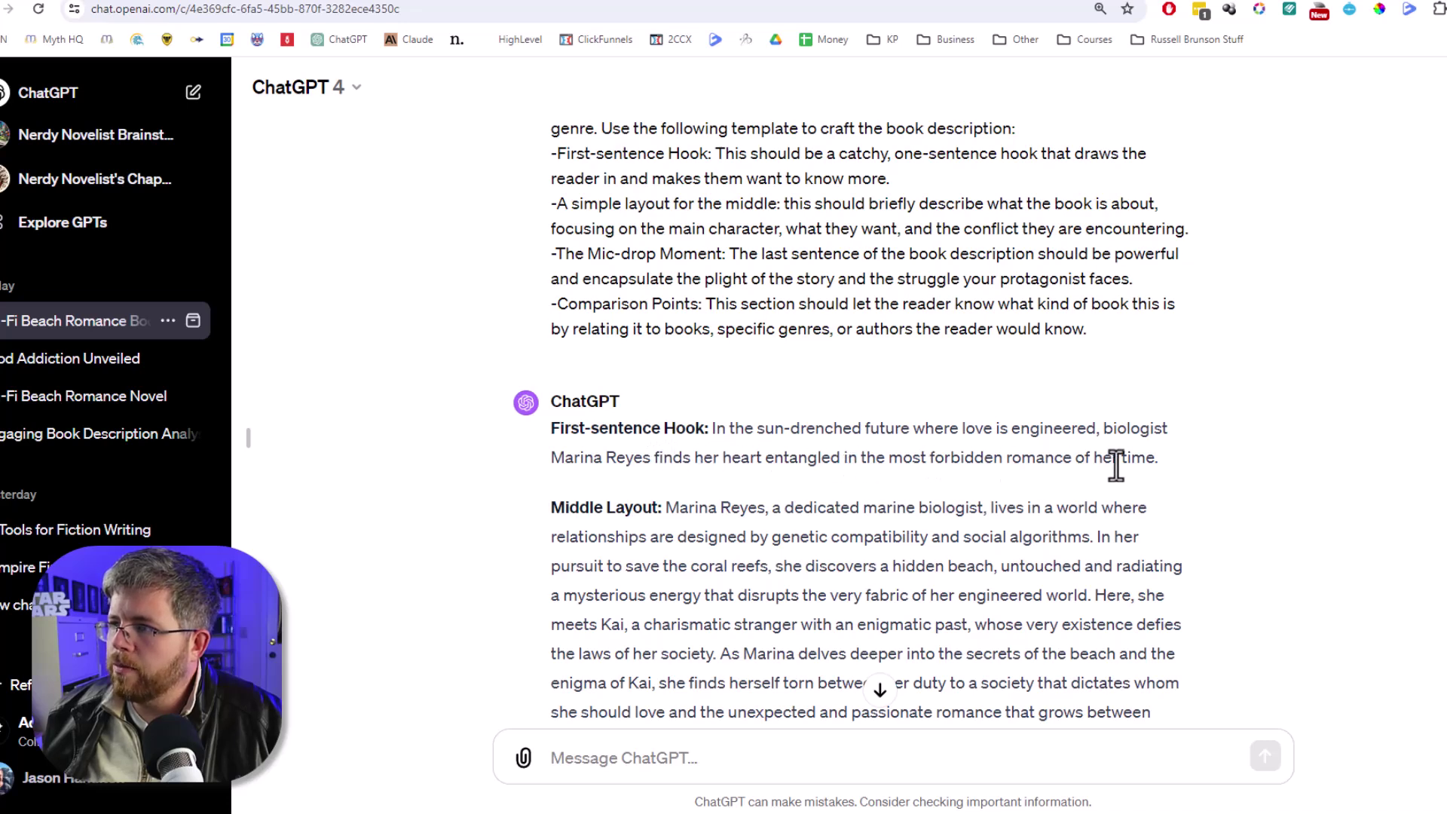
{"action": "scroll", "coordinate": [930, 597], "scroll_direction": "down", "scroll_amount": 1}
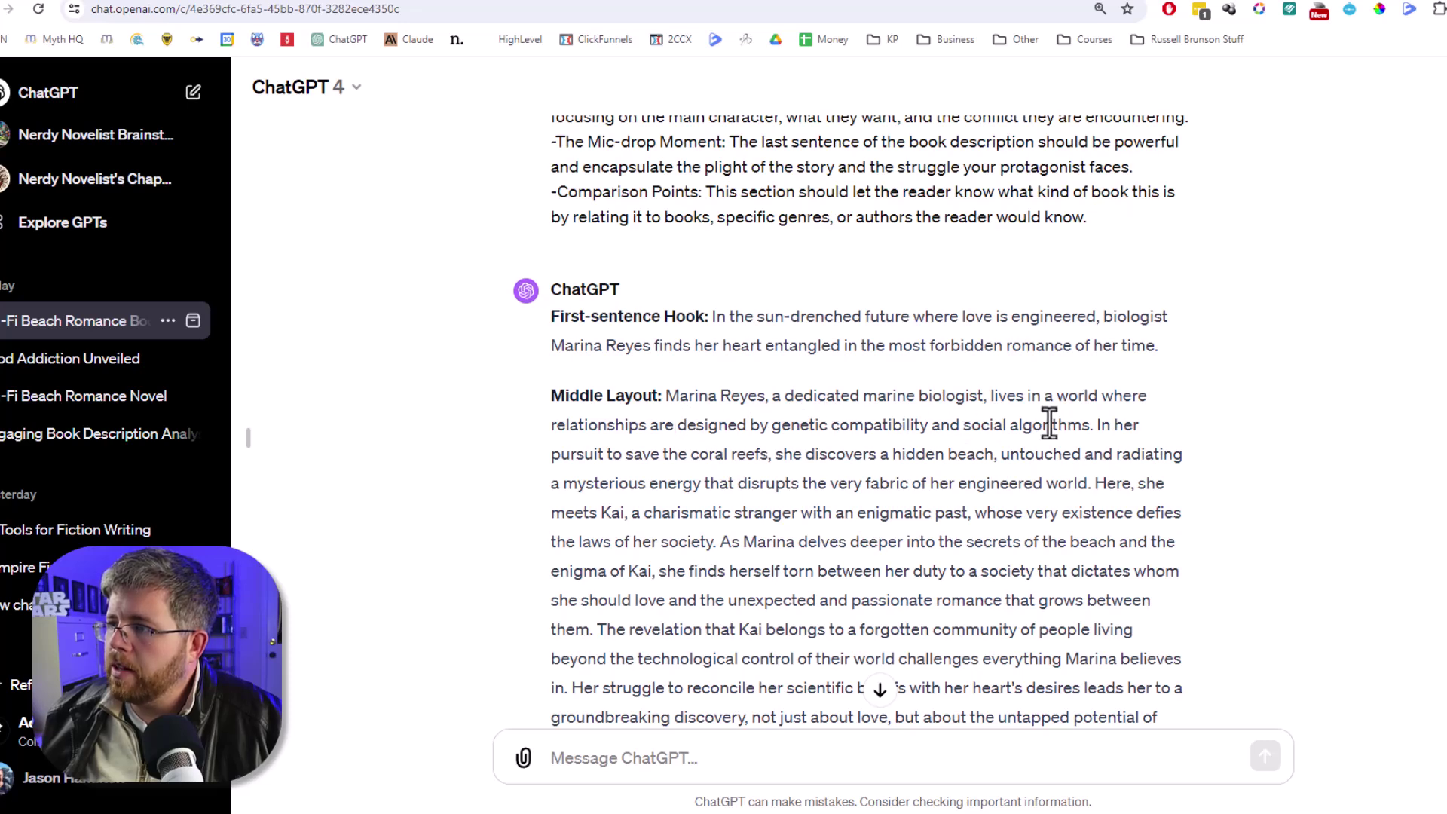
{"action": "scroll", "coordinate": [862, 452], "scroll_direction": "down", "scroll_amount": 6}
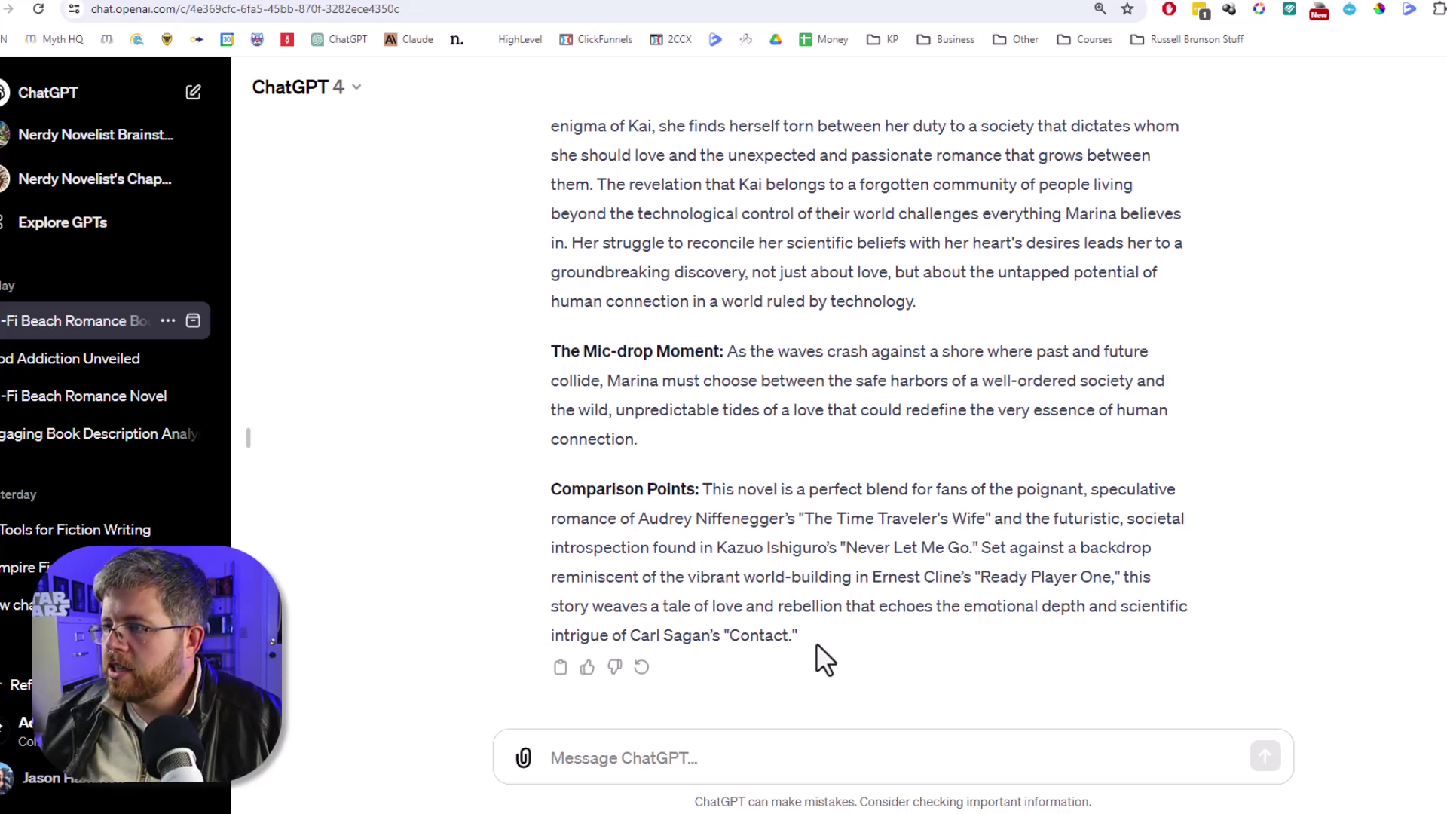
Step: Start a new chat and paste the nonfiction book-description template into the message
{"action": "left_click", "coordinate": [172, 99]}
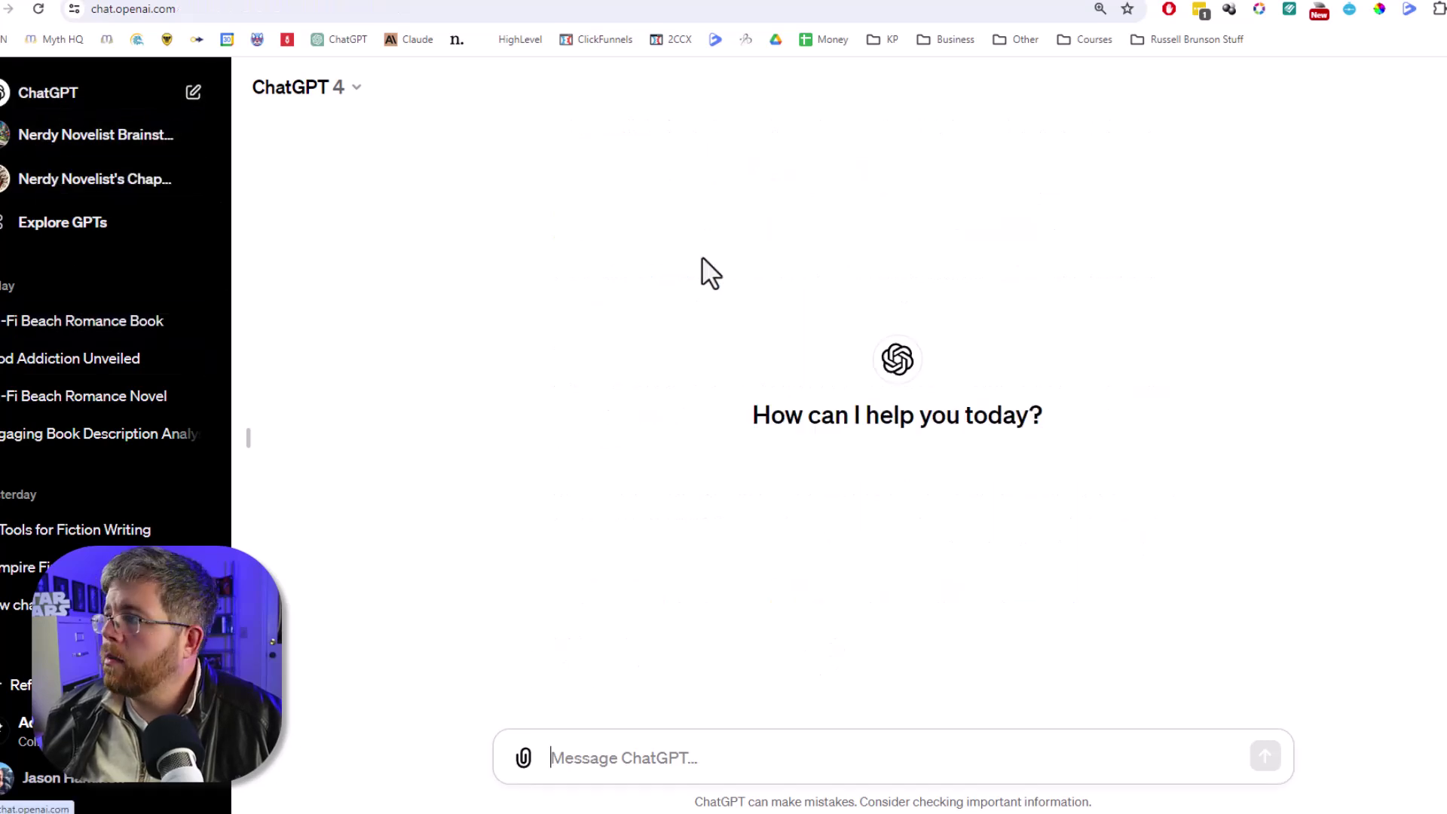
{"action": "left_click", "coordinate": [332, 8]}
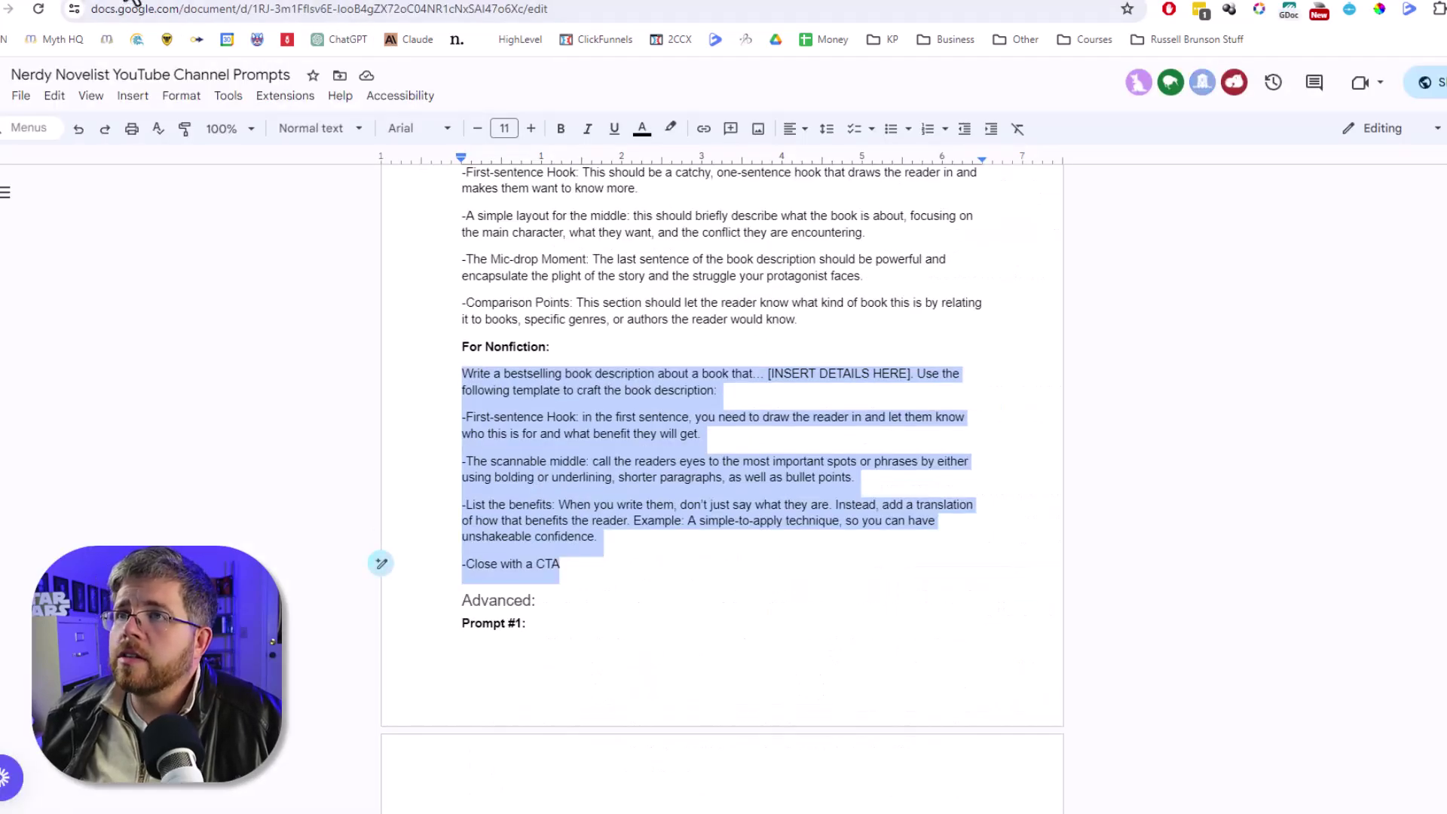
{"action": "left_click", "coordinate": [301, 6]}
{"action": "type", "text": "Write a bestselling book description about a book that… [INSERT DETAILS HERE]. Use the following template to craft the book description: -First-sentence Hook: in the first sentence, you need to draw the reader in and let them know who this is for and what benefit they will get. -The scannable middle: call the readers eyes to the most important spots or phrases by either using bolding or underlining, shorter paragraphs, as well as bullet points. -List the benefits: When you write them, don't just say what they are. Instead, add a translation of how that benefits the reader. Example: A simple-to-apply technique, so you can have unshakeable confidence. -Close with a CTA."}
{"action": "scroll", "coordinate": [664, 663], "scroll_direction": "up", "scroll_amount": 3}
Step: Replace the first line's details placeholder with 'food addiction' and check the closing CTA line
{"action": "left_click_drag", "start_coordinate": [868, 604], "coordinate": [1150, 604]}
{"action": "key", "text": "BackSpace"}
{"action": "type", "text": "food addiction"}
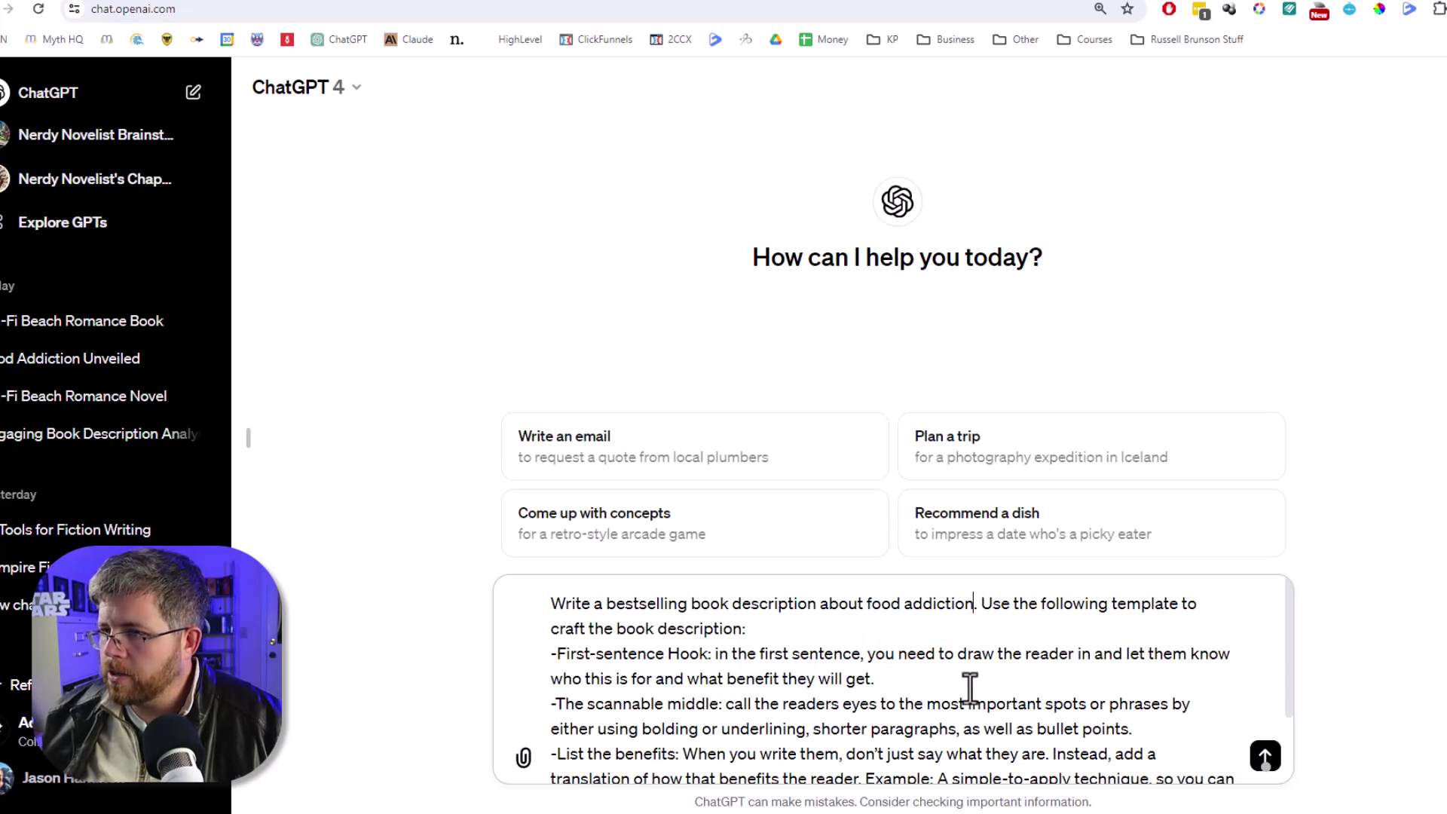
{"action": "scroll", "coordinate": [778, 703], "scroll_direction": "down", "scroll_amount": 2}
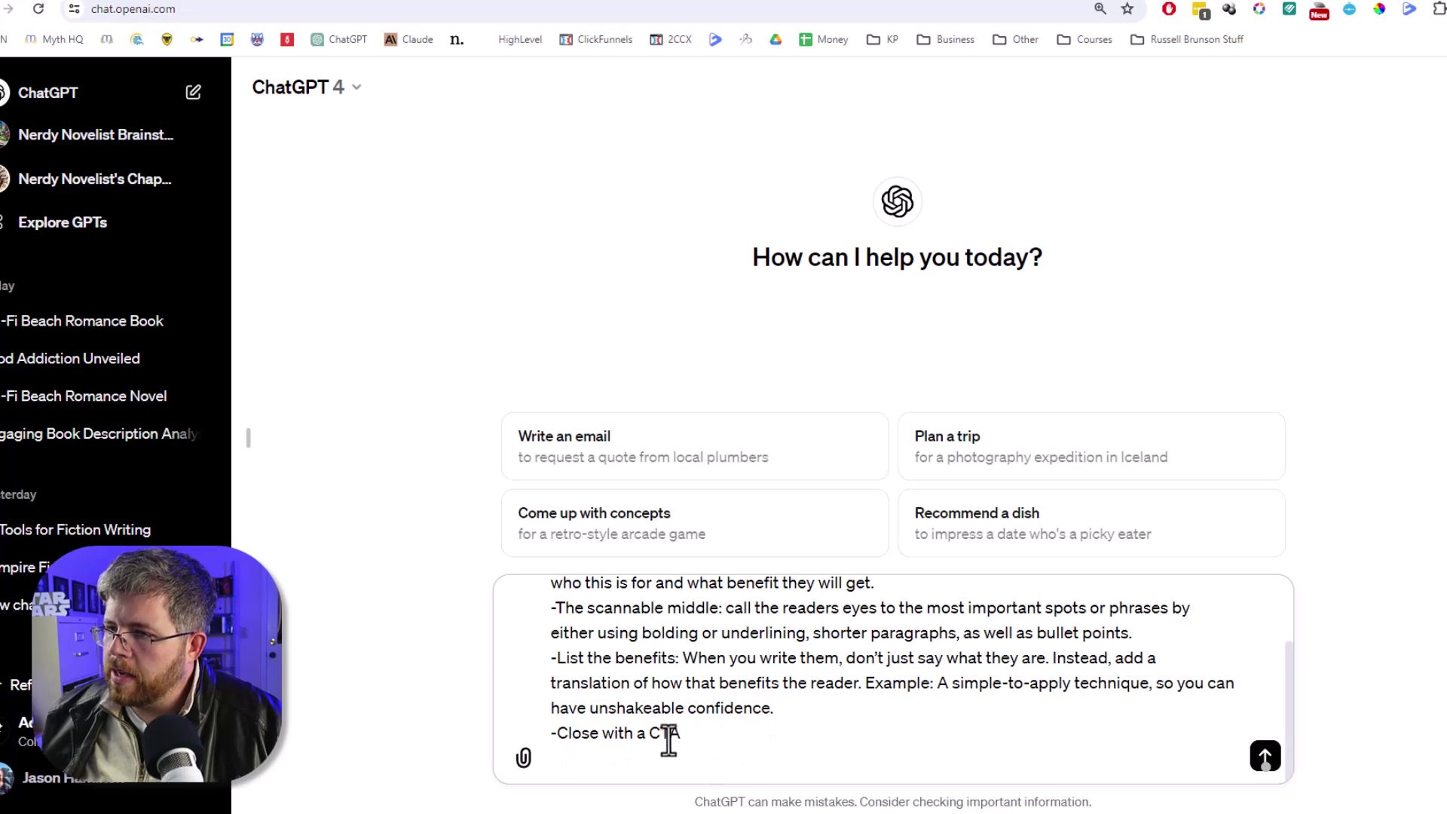
{"action": "left_click_drag", "start_coordinate": [648, 734], "coordinate": [682, 738]}
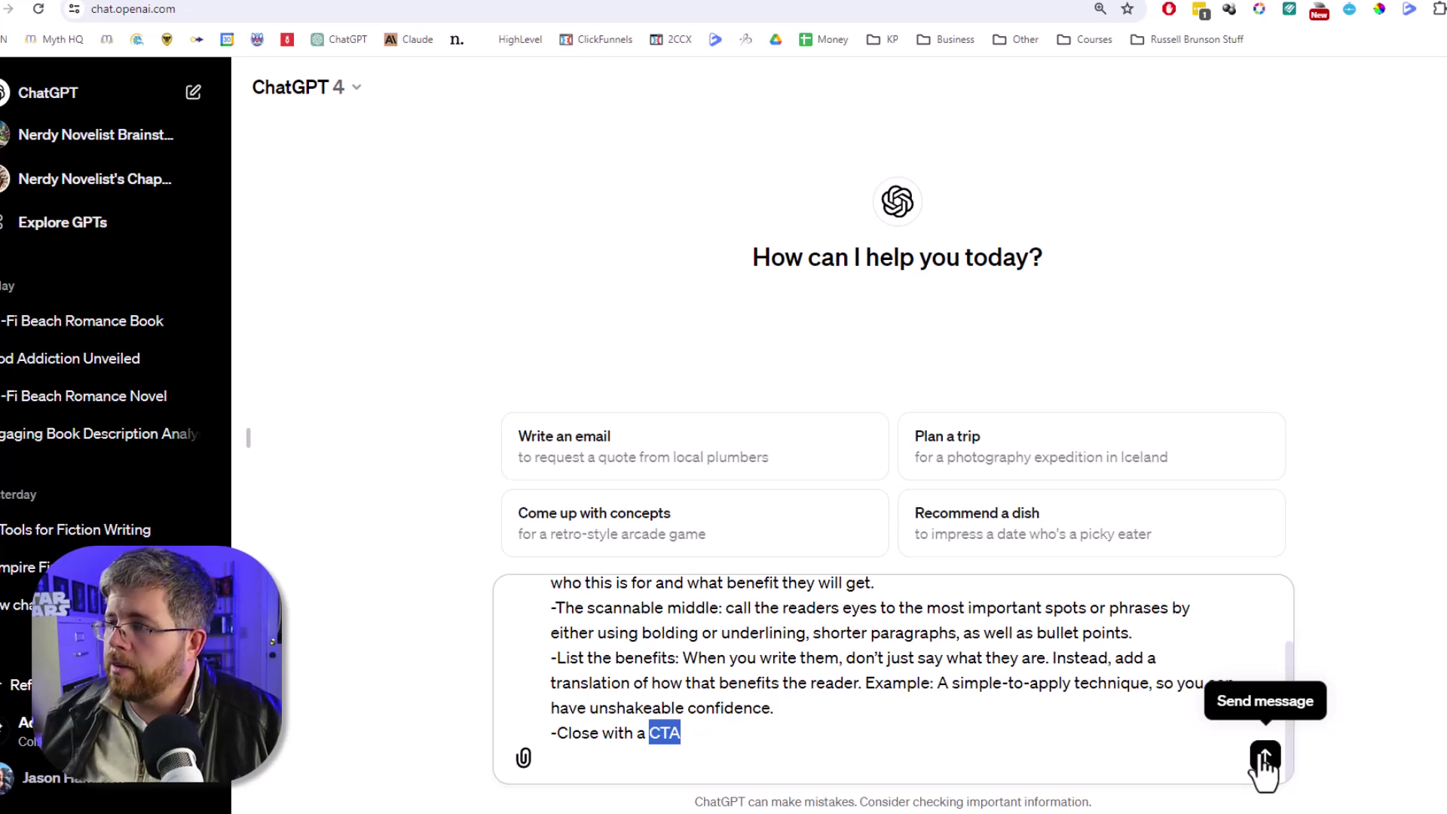
Step: Send the food addiction prompt and read the opening of the 'Conquer Your Cravings' reply
{"action": "left_click", "coordinate": [1264, 756]}
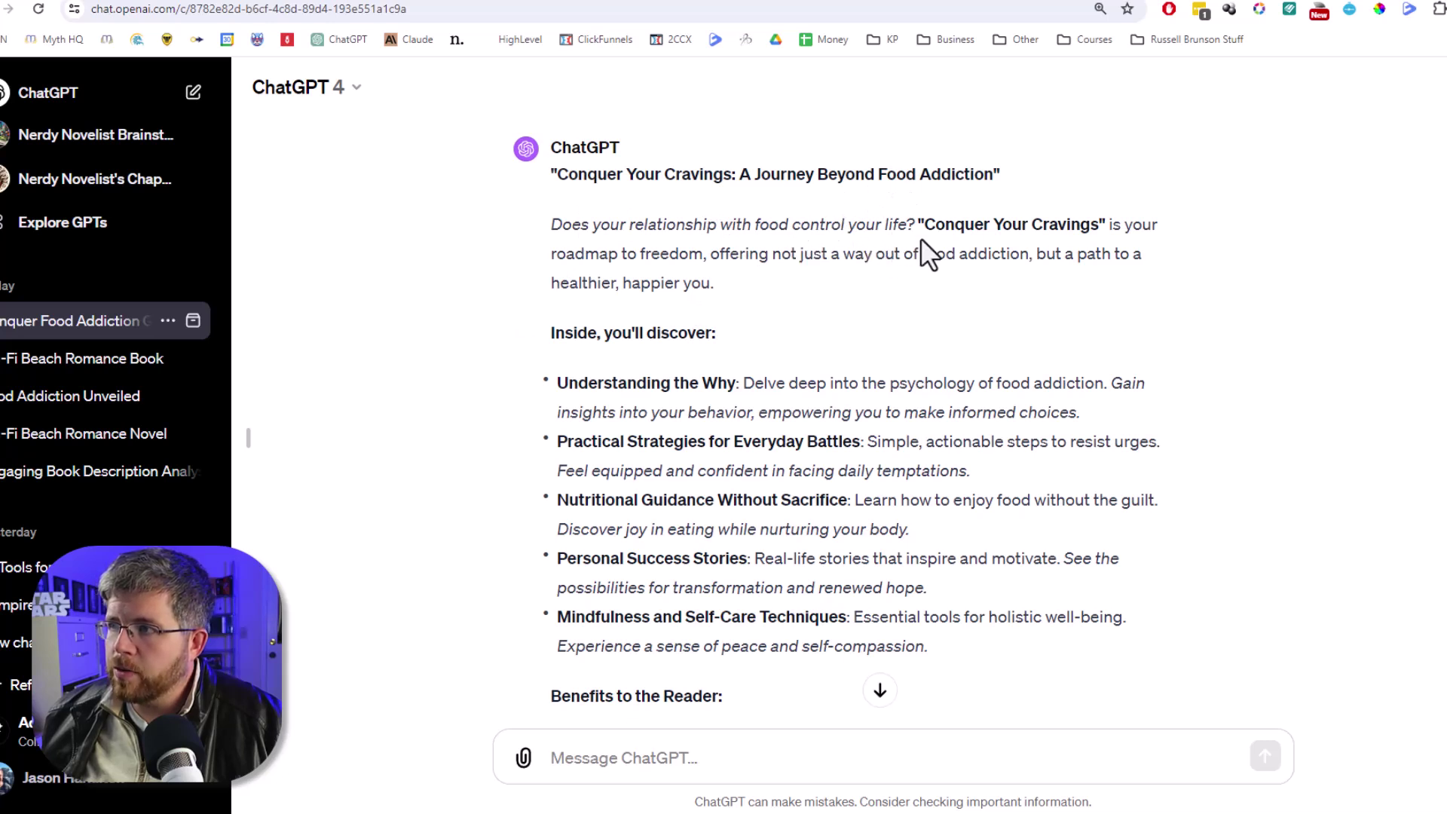
{"action": "left_click_drag", "start_coordinate": [916, 226], "coordinate": [555, 224]}
{"action": "left_click", "coordinate": [826, 312]}
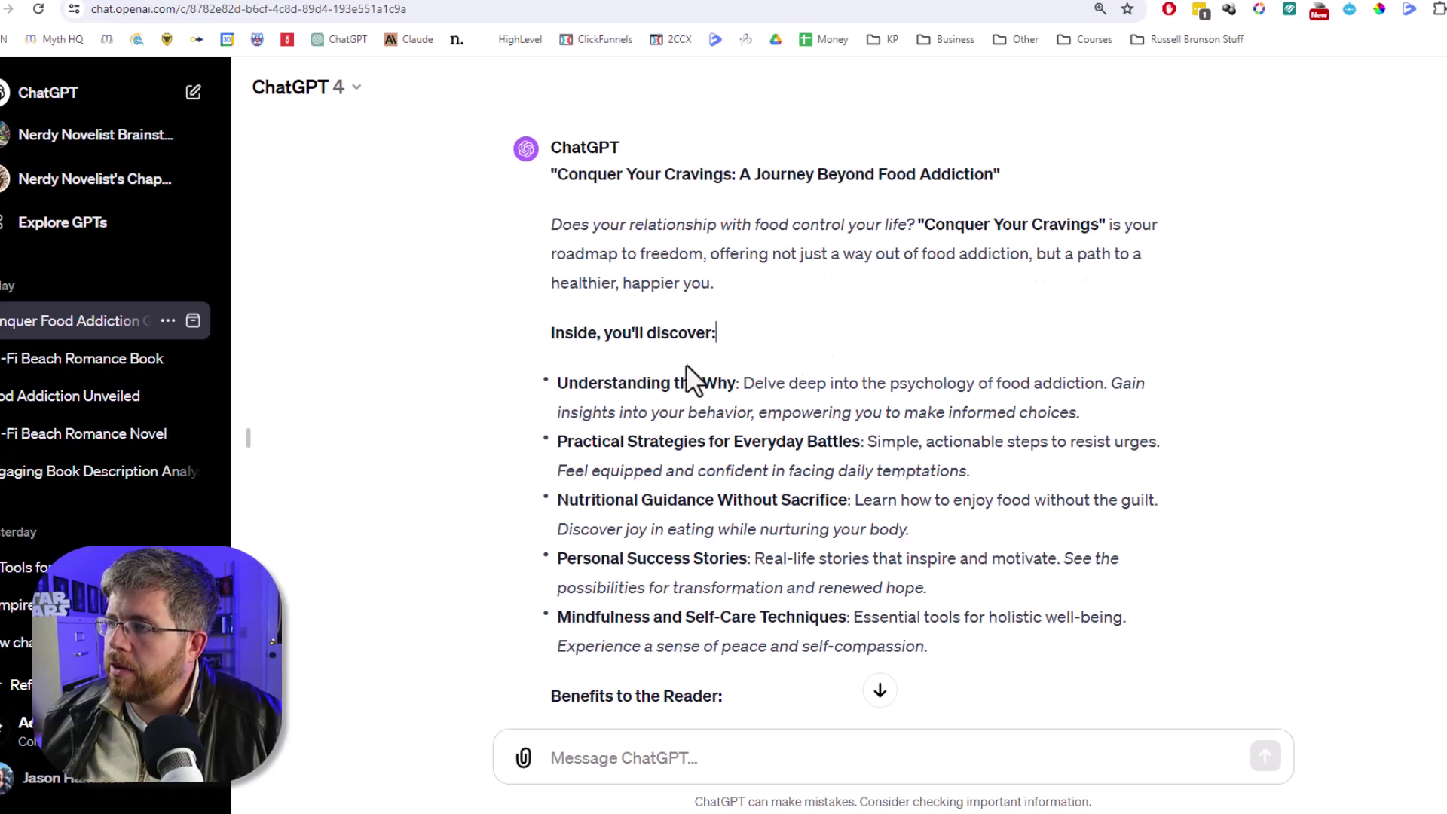
{"action": "scroll", "coordinate": [681, 373], "scroll_direction": "down", "scroll_amount": 3}
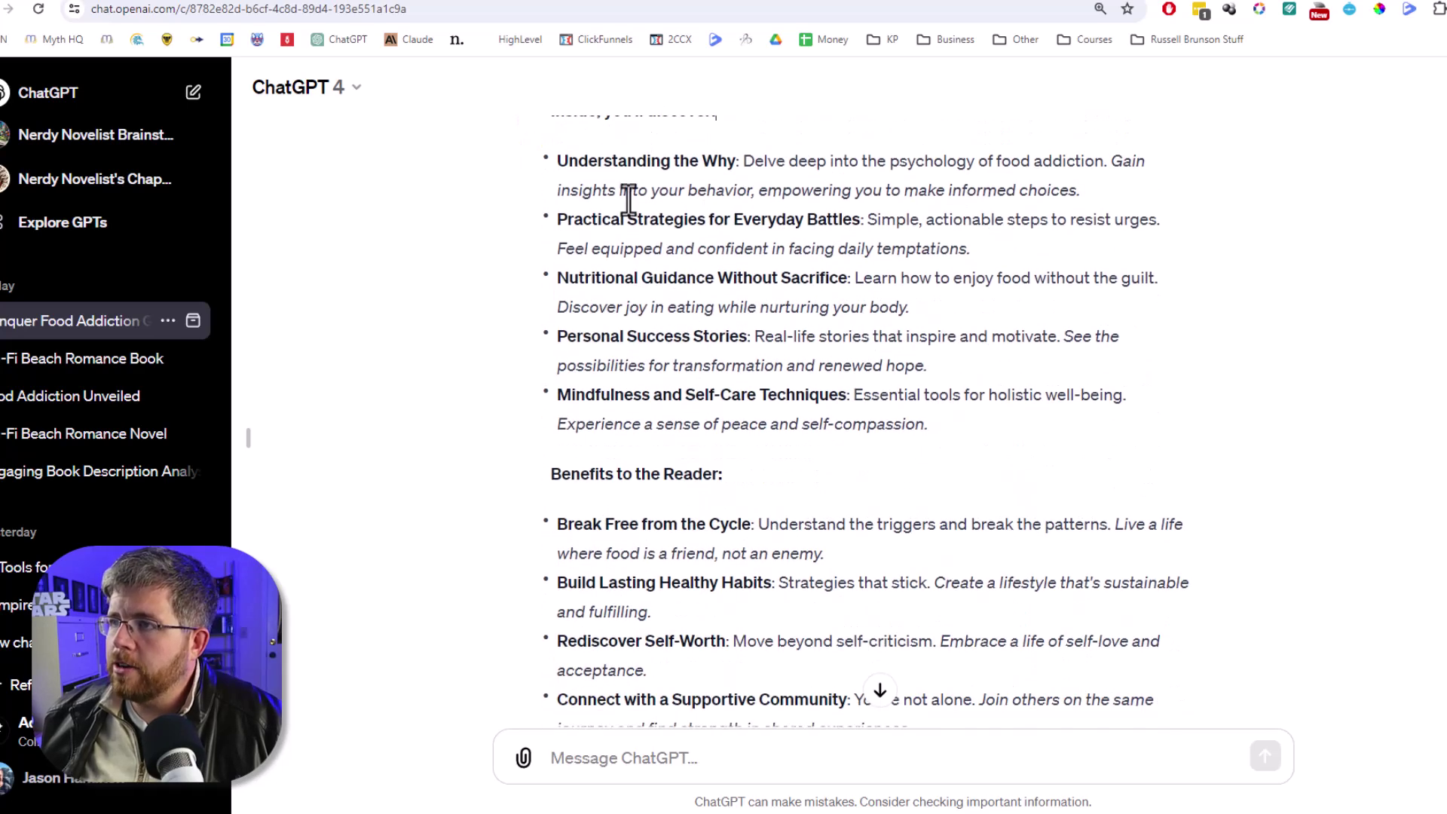
{"action": "scroll", "coordinate": [603, 253], "scroll_direction": "up", "scroll_amount": 2}
{"action": "left_click_drag", "start_coordinate": [566, 270], "coordinate": [1003, 546]}
{"action": "scroll", "coordinate": [744, 555], "scroll_direction": "down", "scroll_amount": 3}
{"action": "scroll", "coordinate": [744, 555], "scroll_direction": "down", "scroll_amount": 2}
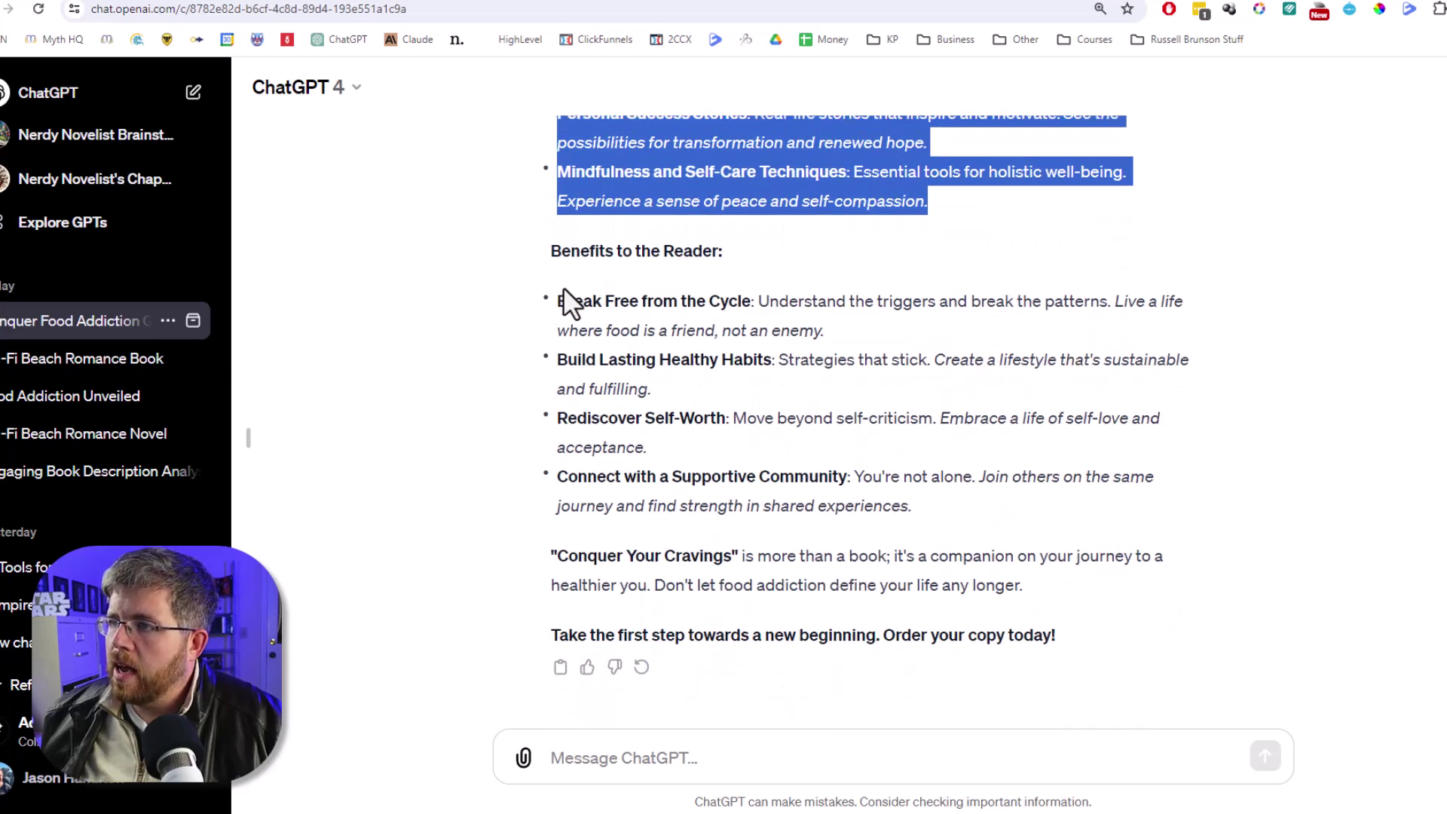
{"action": "left_click_drag", "start_coordinate": [563, 288], "coordinate": [1044, 499]}
Step: Review the Benefits bullets, 'Break Free from the Cycle' section and closing call to action
{"action": "scroll", "coordinate": [935, 492], "scroll_direction": "up", "scroll_amount": 8}
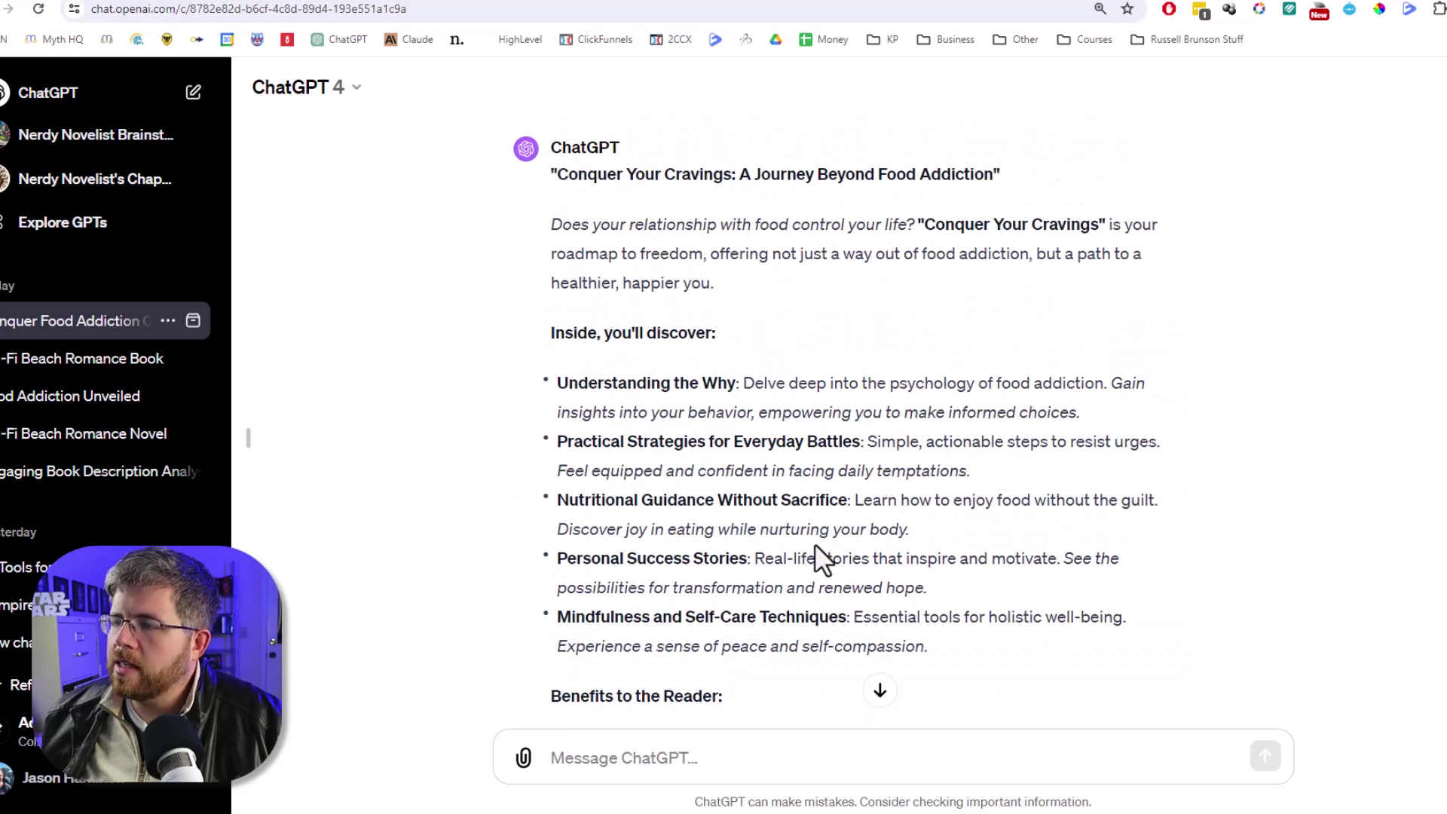
{"action": "scroll", "coordinate": [803, 539], "scroll_direction": "down", "scroll_amount": 10}
{"action": "scroll", "coordinate": [794, 532], "scroll_direction": "up", "scroll_amount": 10}
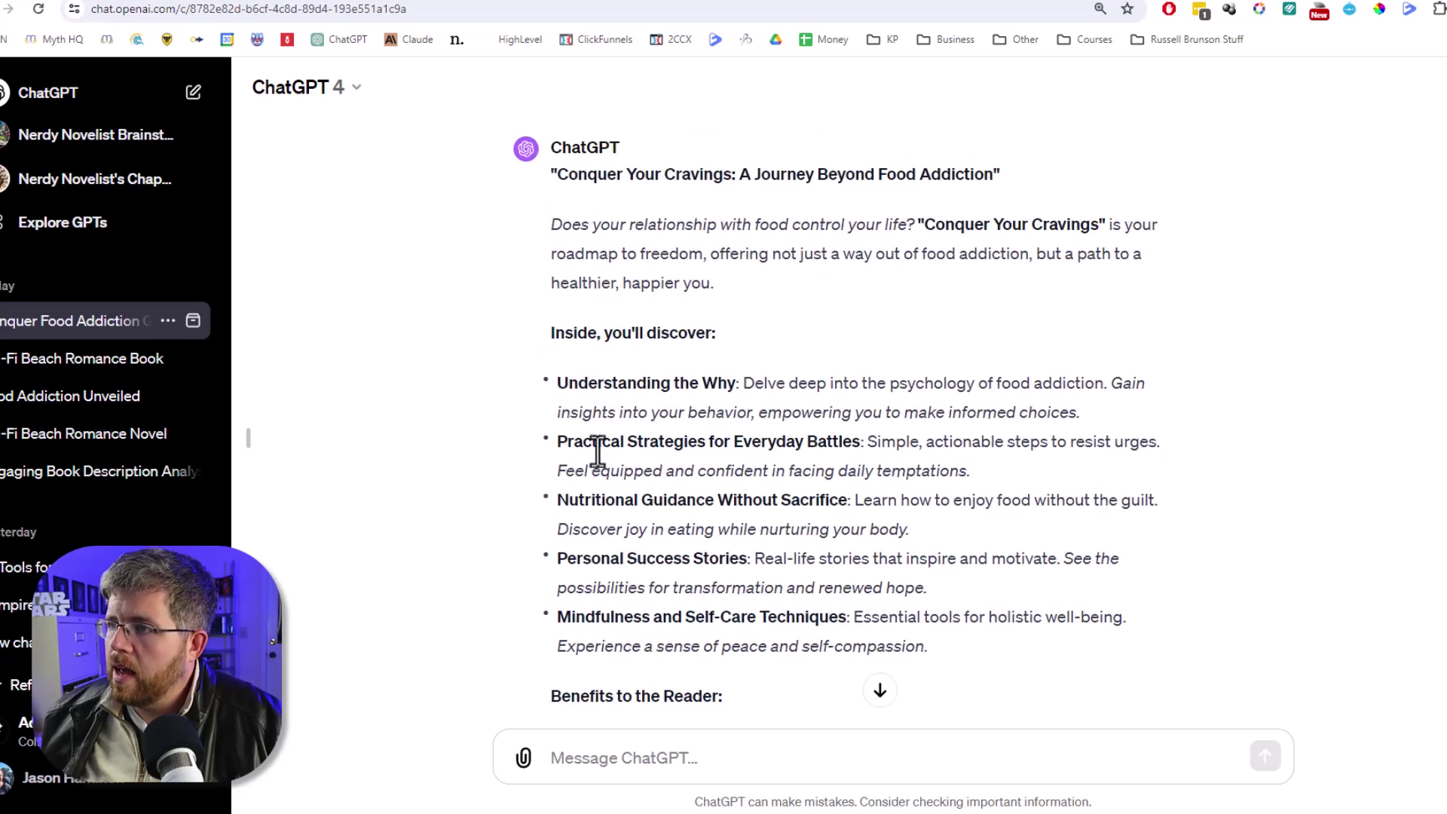
{"action": "scroll", "coordinate": [831, 452], "scroll_direction": "down", "scroll_amount": 2}
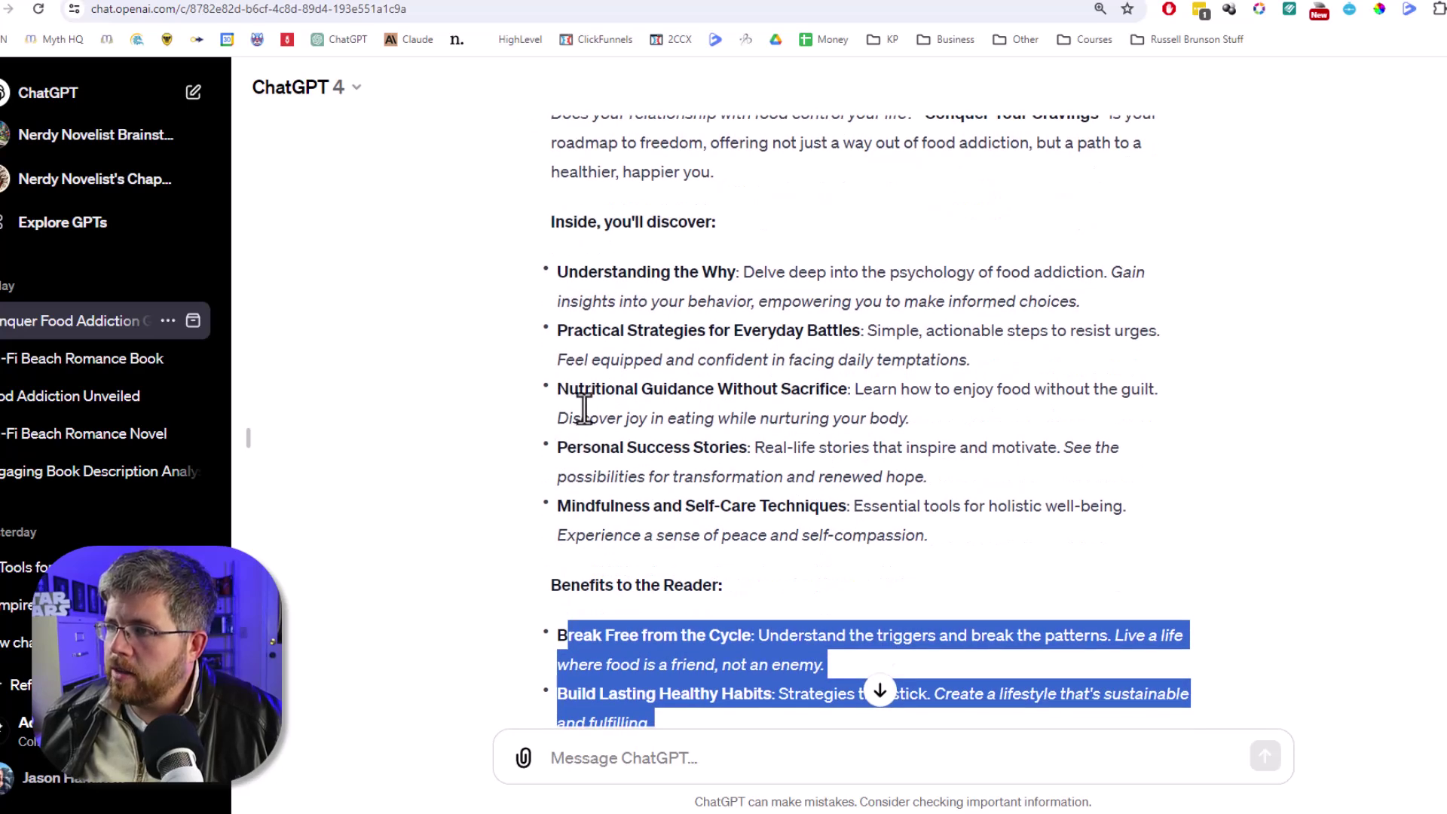
{"action": "scroll", "coordinate": [591, 459], "scroll_direction": "down", "scroll_amount": 3}
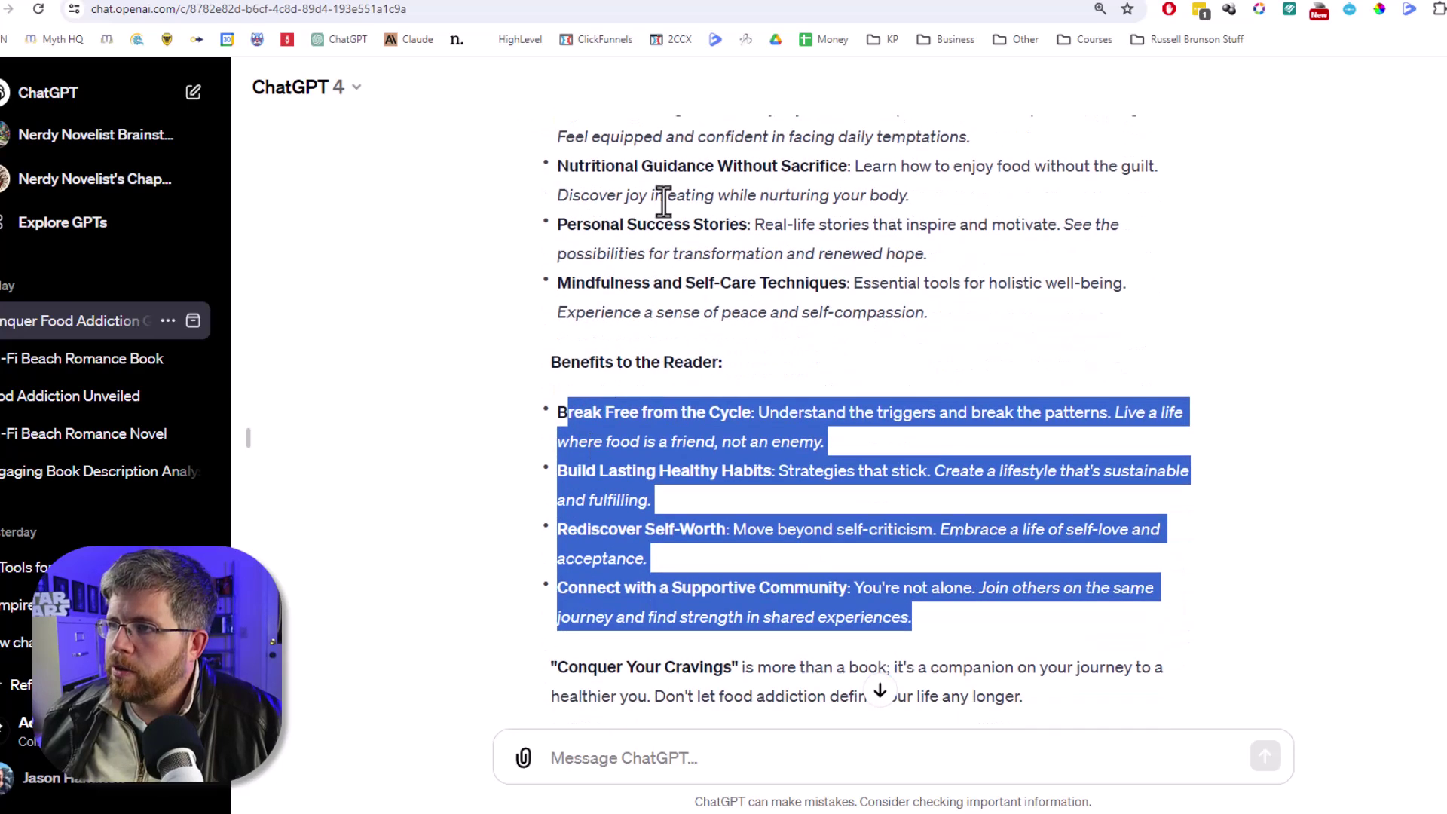
{"action": "scroll", "coordinate": [875, 590], "scroll_direction": "down", "scroll_amount": 2}
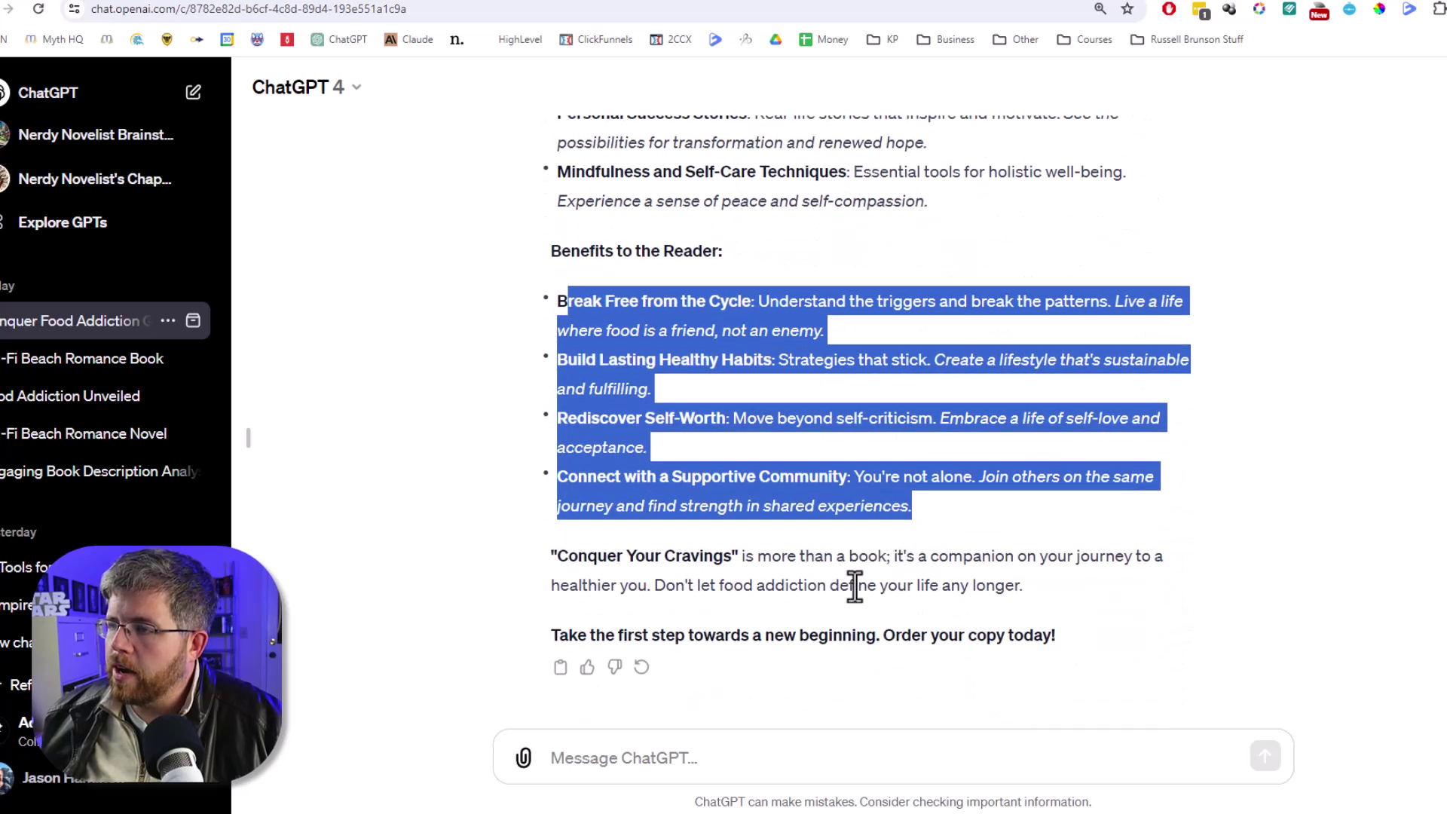
{"action": "left_click", "coordinate": [690, 554]}
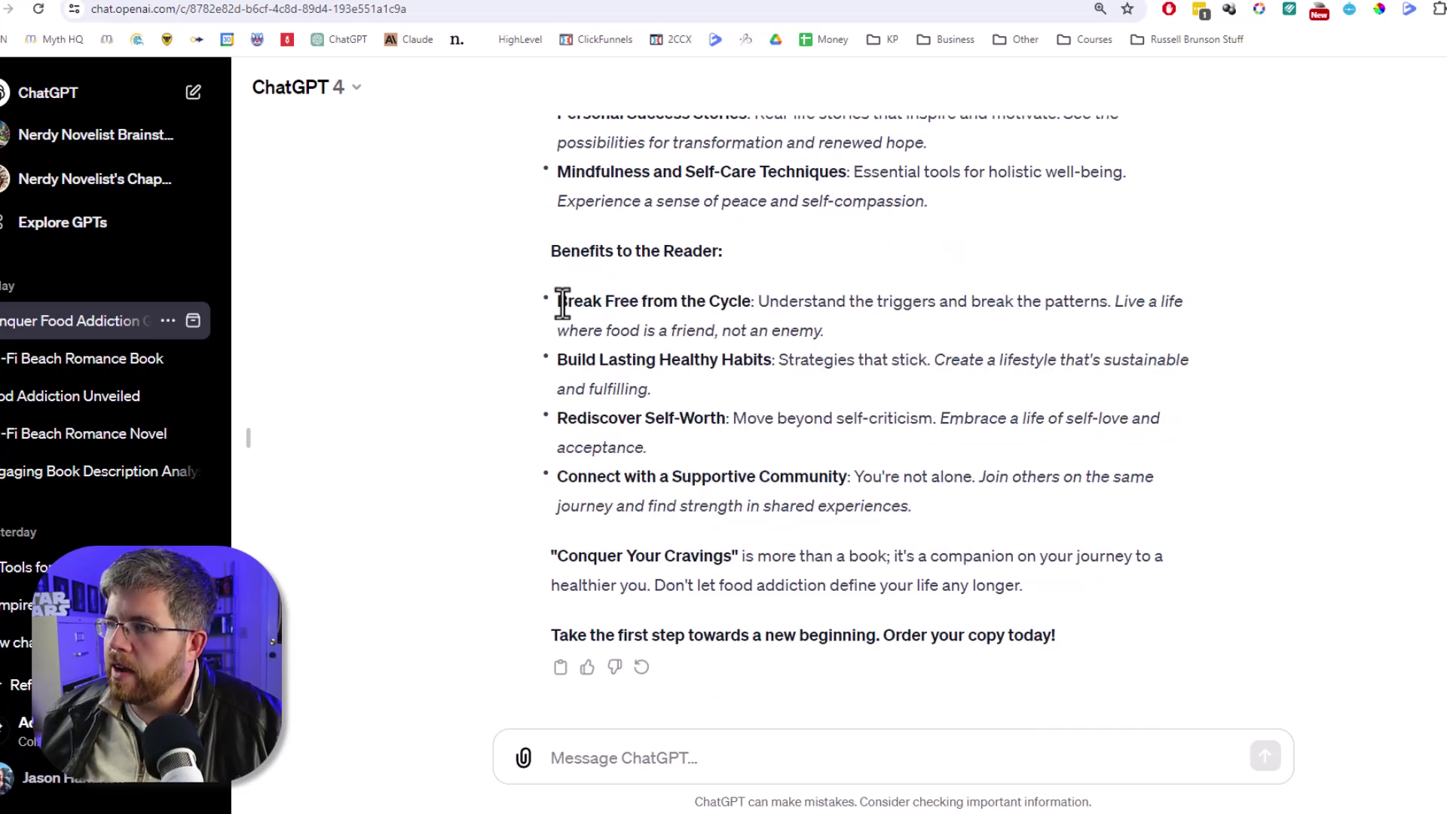
{"action": "left_click_drag", "start_coordinate": [571, 302], "coordinate": [767, 305]}
{"action": "left_click", "coordinate": [767, 305]}
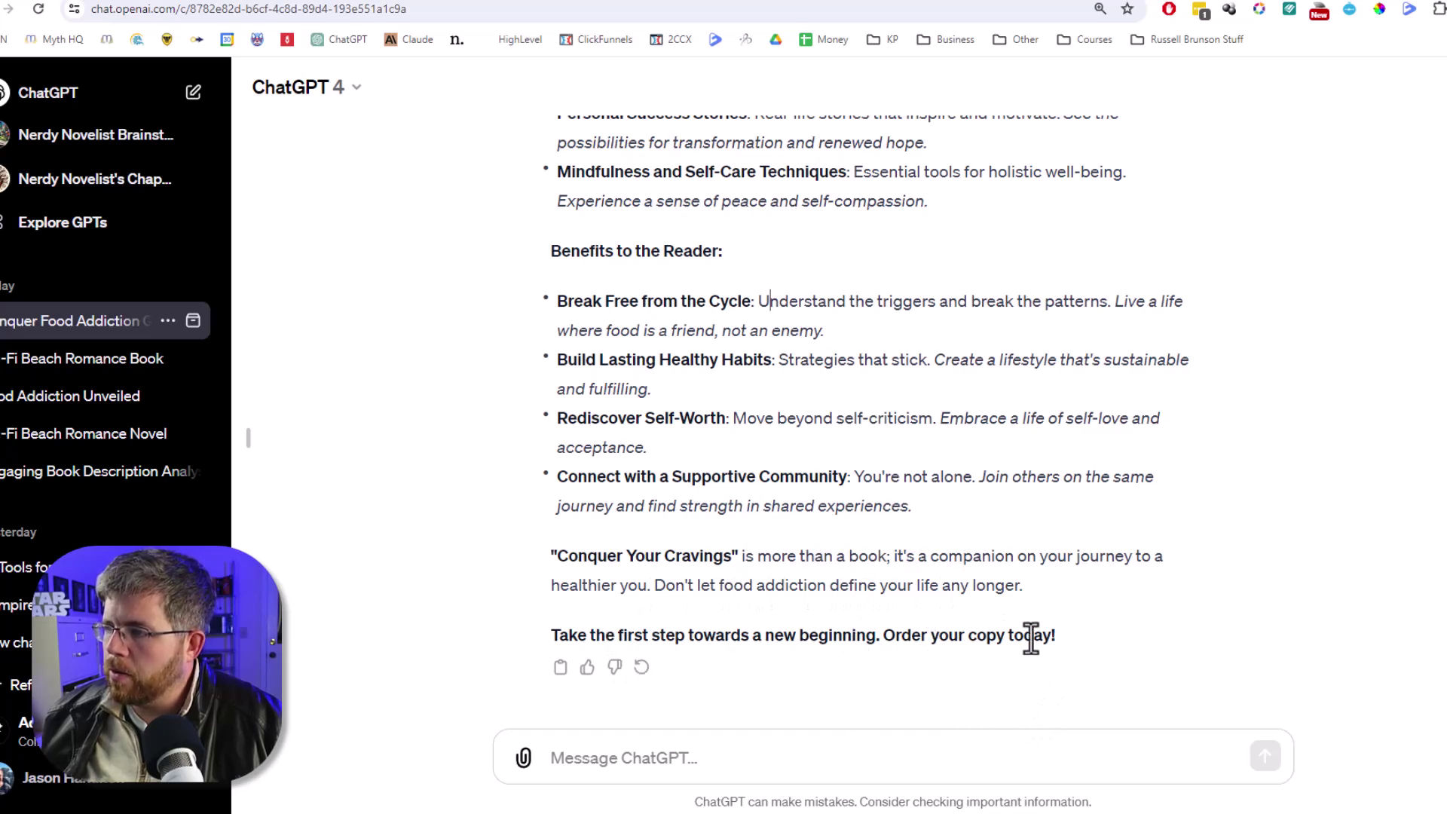
{"action": "left_click_drag", "start_coordinate": [1067, 636], "coordinate": [541, 548]}
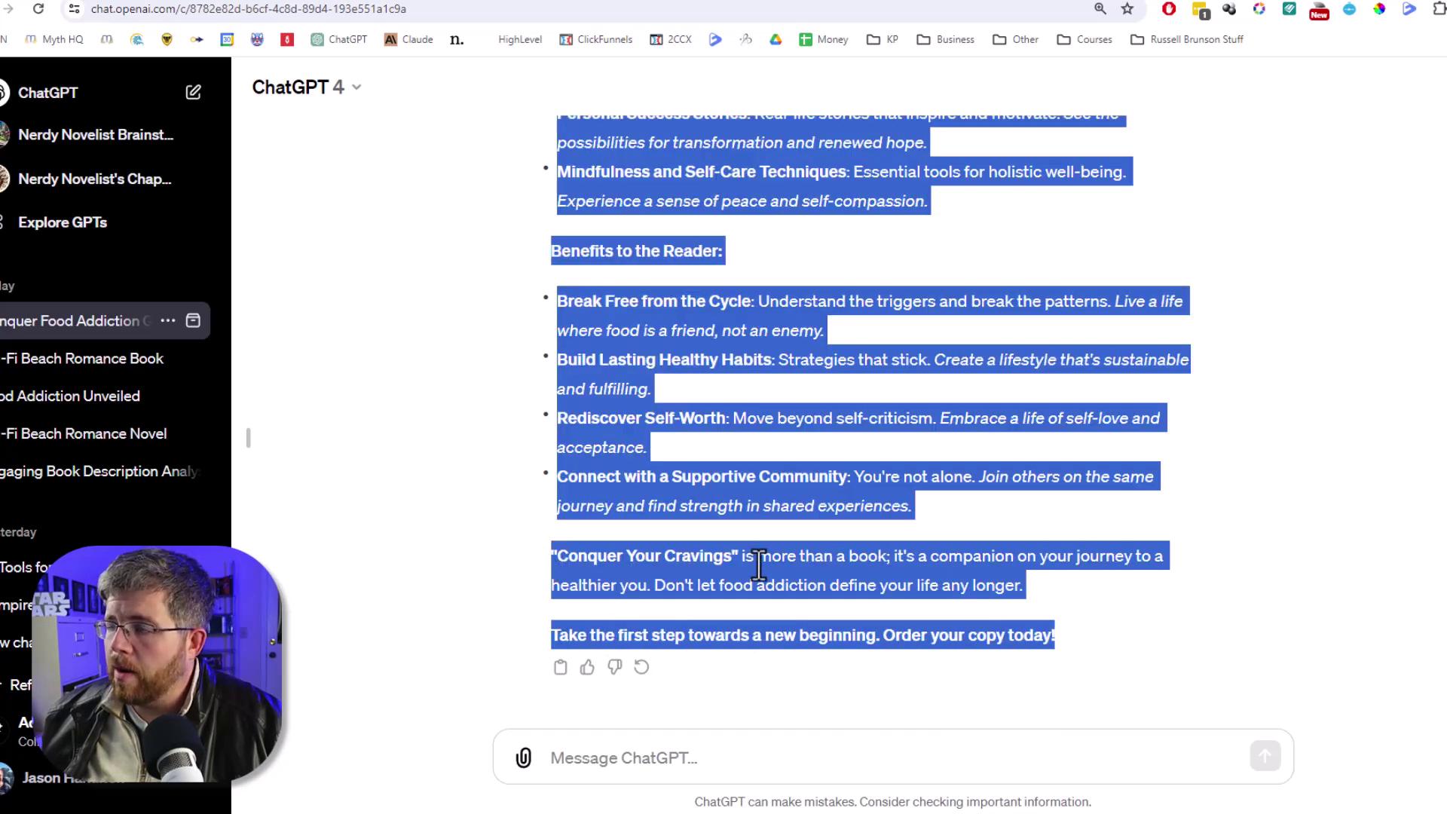
{"action": "left_click", "coordinate": [545, 547]}
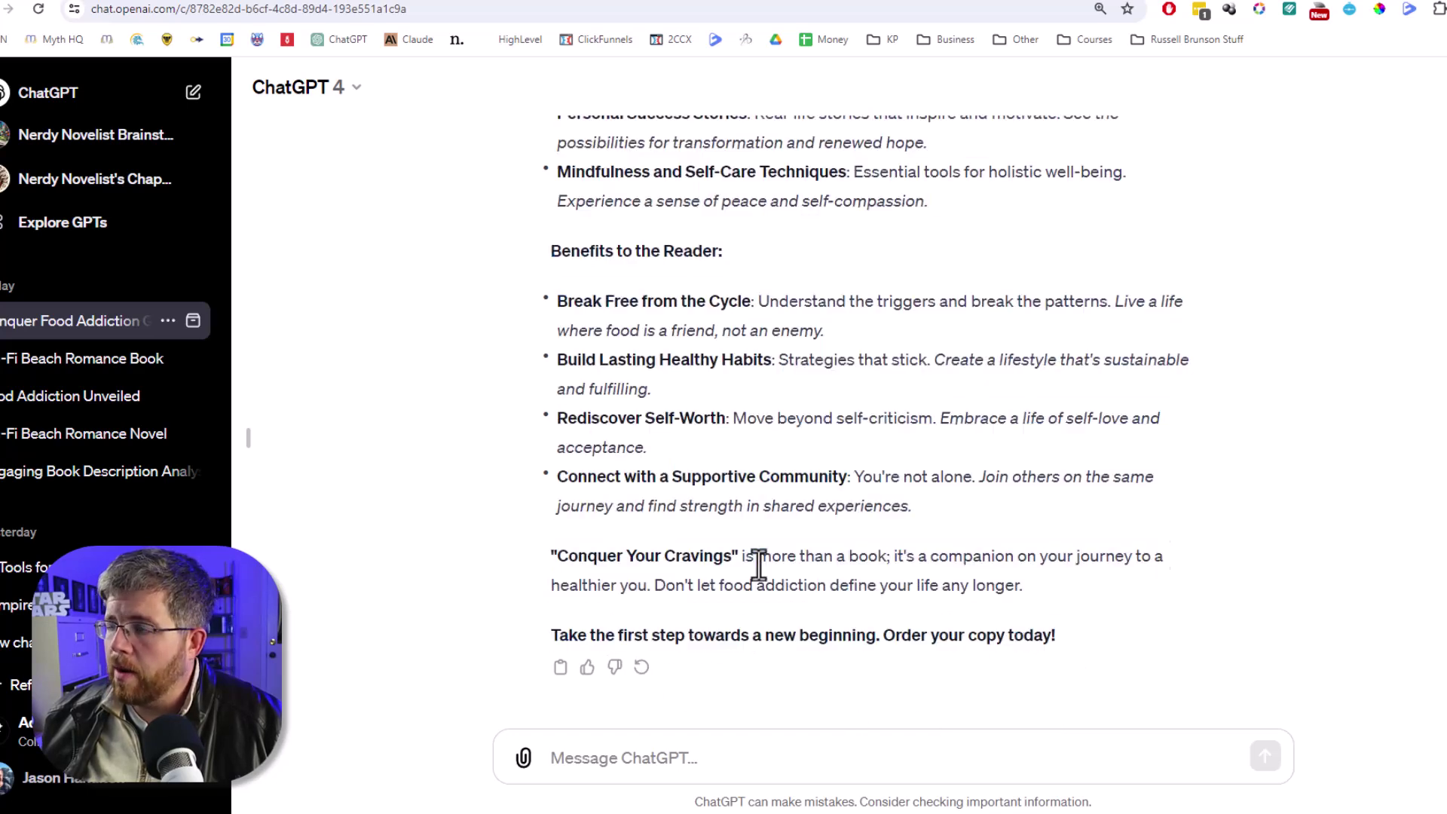
Step: In a new chat, paste Advanced Prompt #1, the sentence-by-sentence description analysis prompt
{"action": "left_click", "coordinate": [90, 99]}
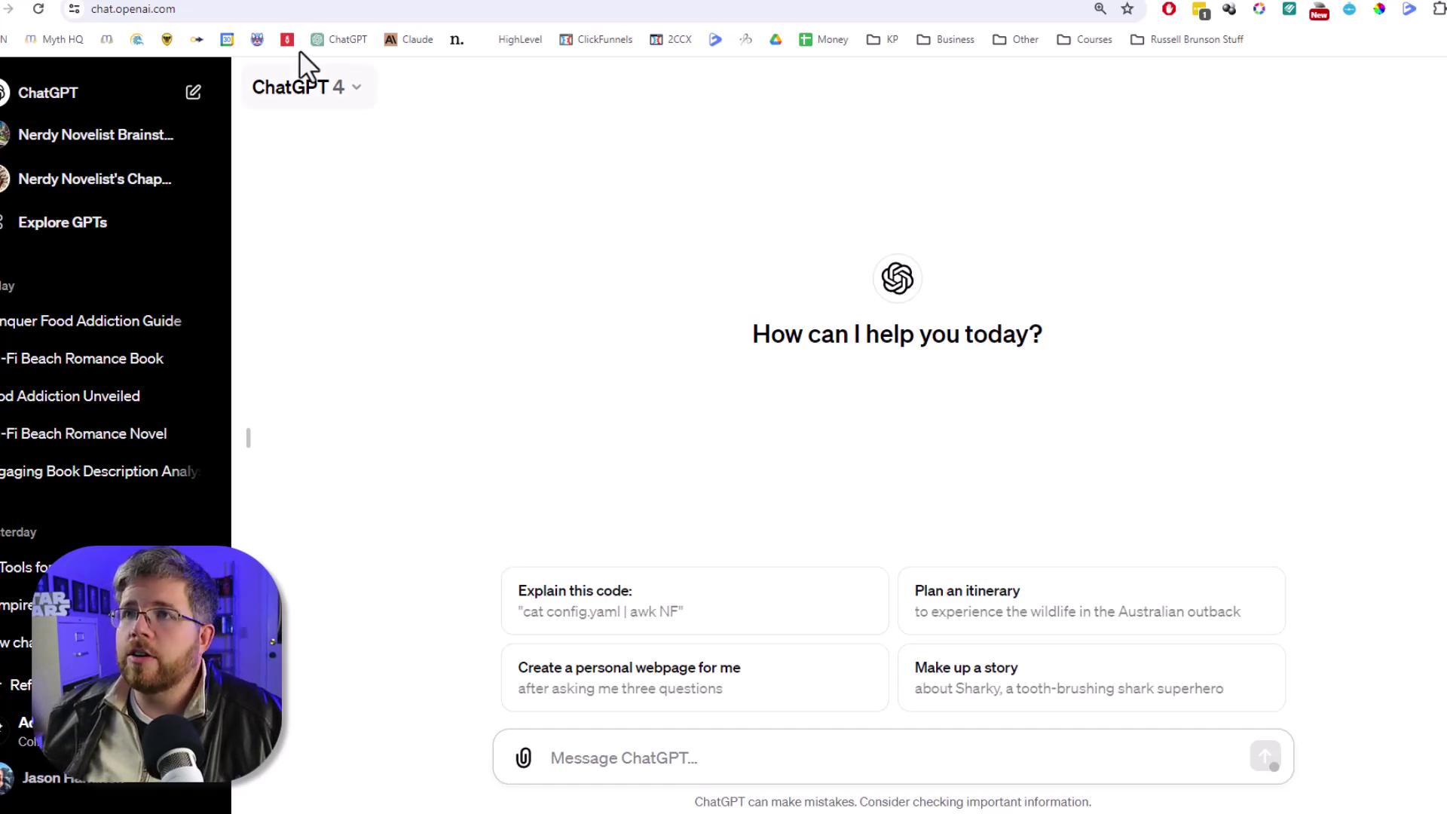
{"action": "left_click", "coordinate": [283, 2]}
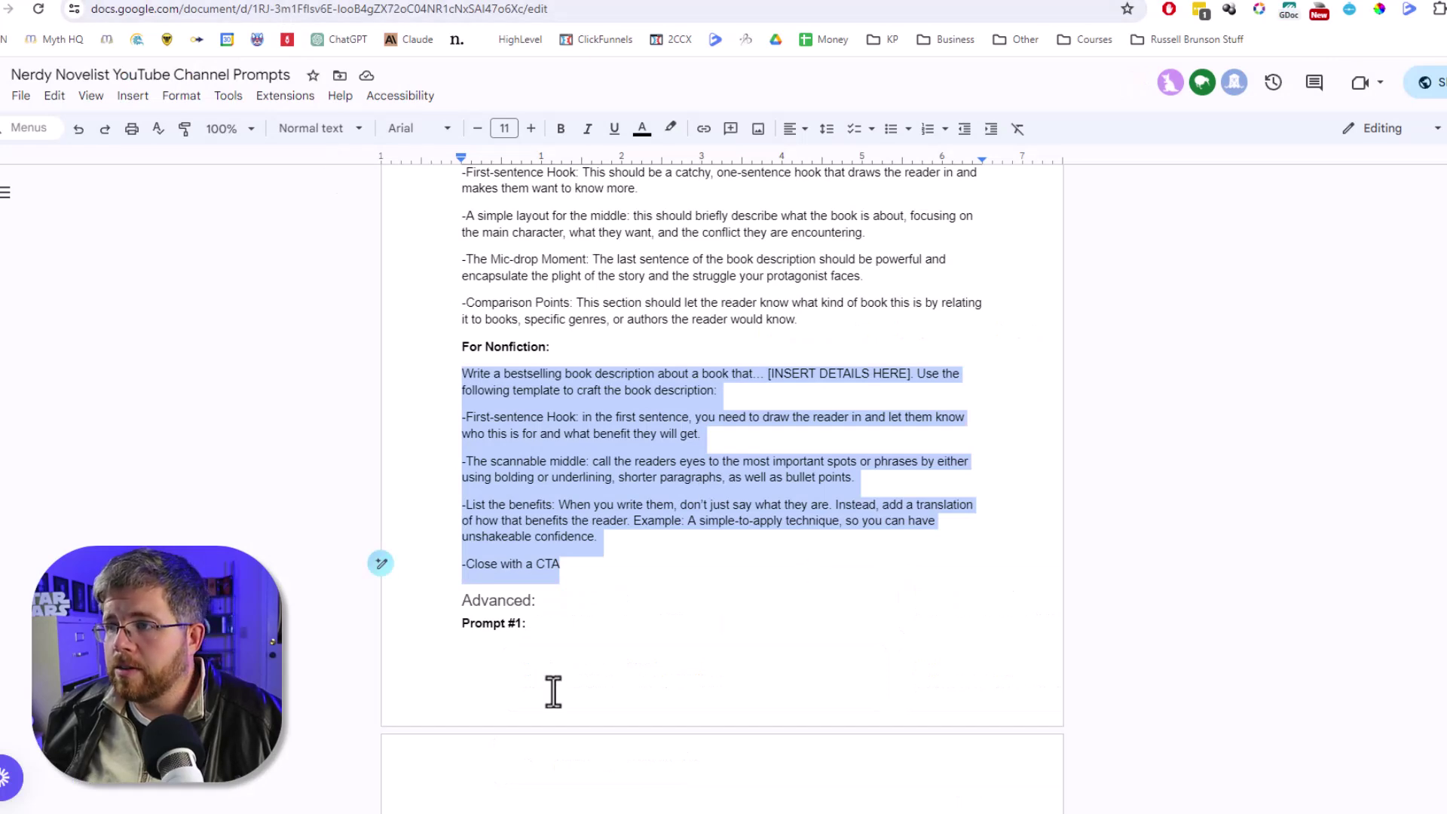
{"action": "scroll", "coordinate": [556, 691], "scroll_direction": "down", "scroll_amount": 3}
{"action": "left_click_drag", "start_coordinate": [742, 643], "coordinate": [420, 601]}
{"action": "key", "text": "ctrl+c"}
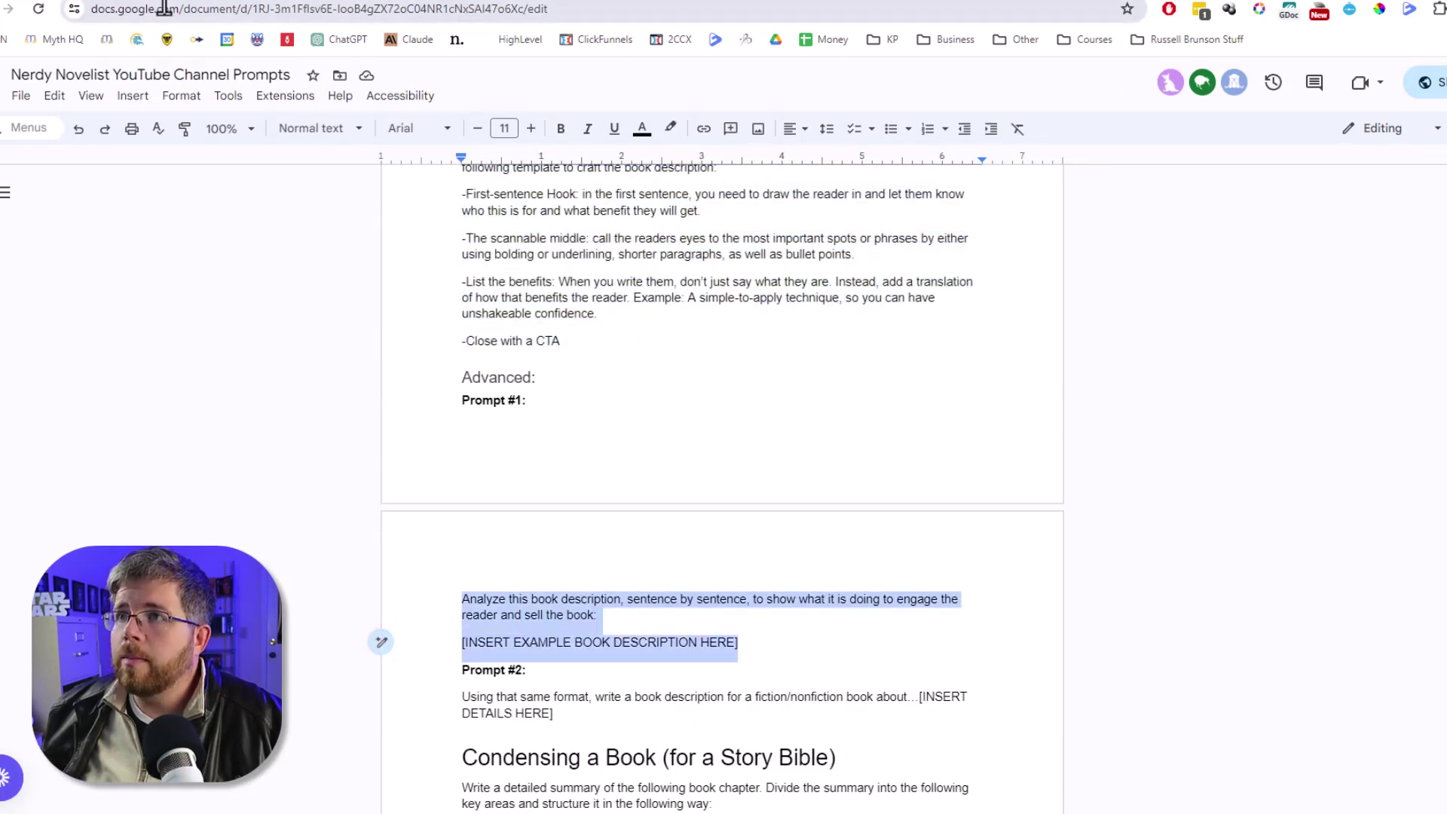
{"action": "left_click", "coordinate": [146, 4]}
{"action": "left_click", "coordinate": [718, 731]}
{"action": "key", "text": "ctrl+v"}
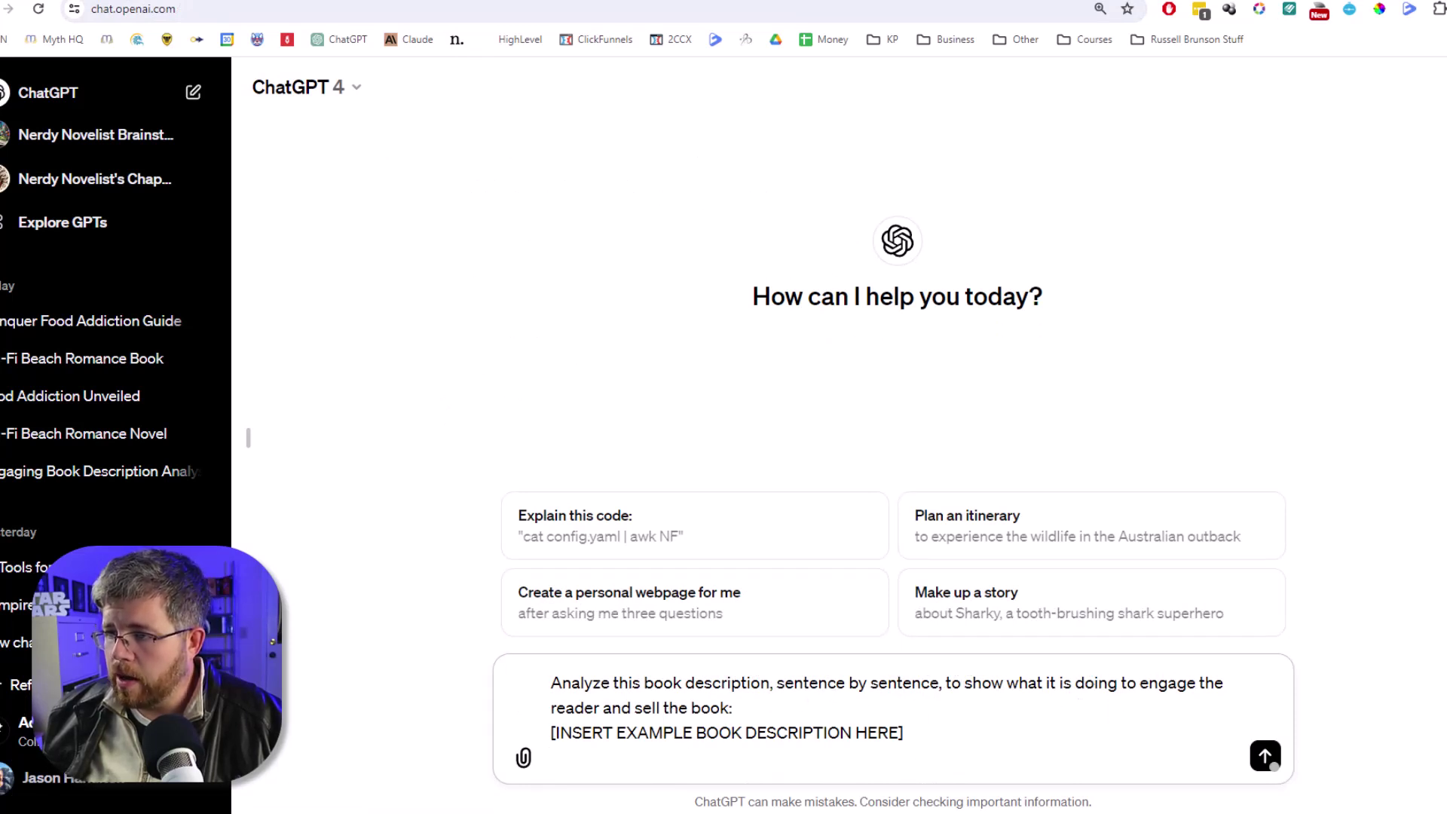
Step: Delete the [INSERT EXAMPLE BOOK DESCRIPTION HERE] line and select the Fourth Wing description on Amazon
{"action": "triple_click", "coordinate": [840, 733]}
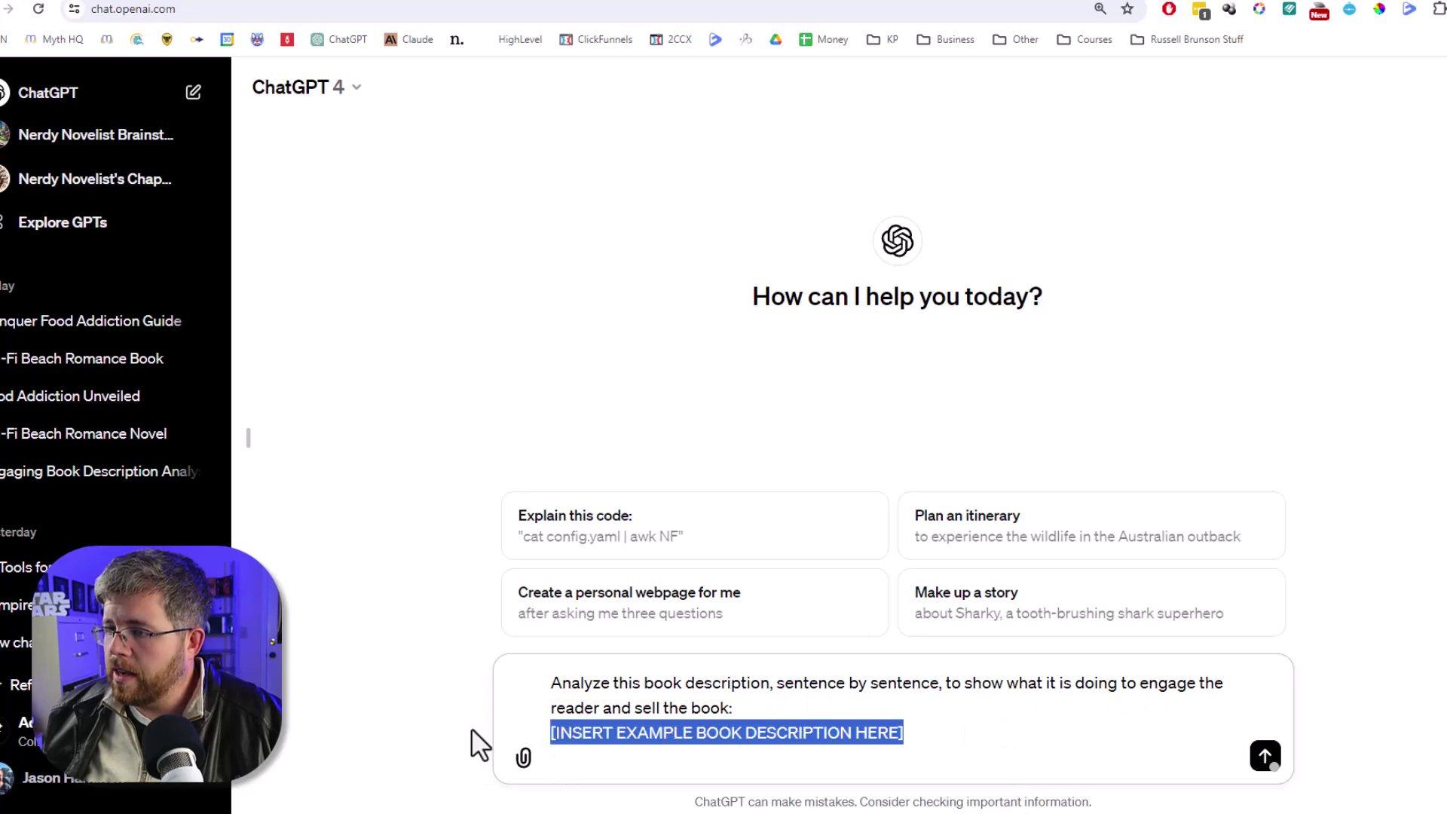
{"action": "key", "text": "BackSpace"}
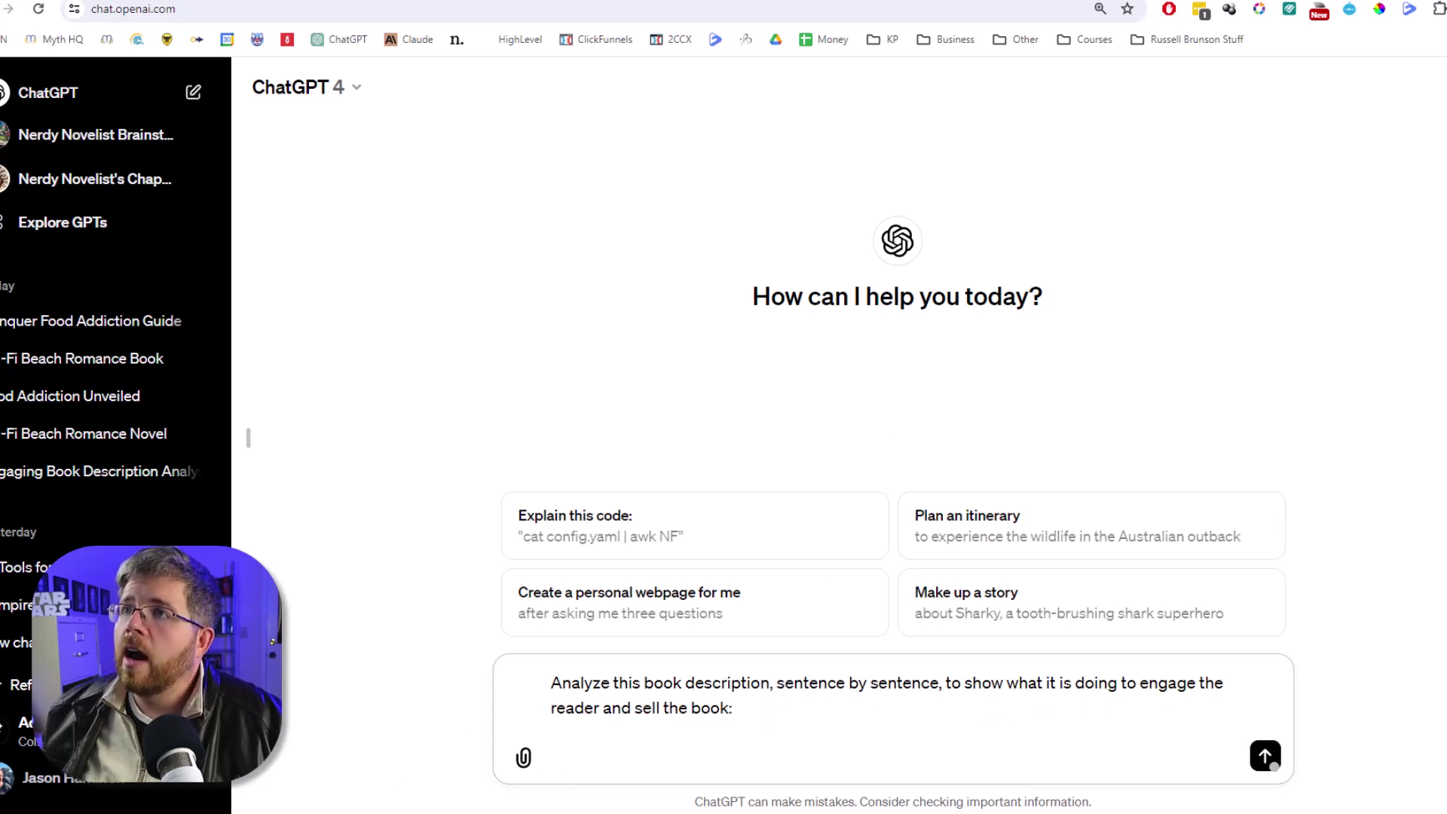
{"action": "key", "text": "ctrl+Tab"}
{"action": "scroll", "coordinate": [590, 262], "scroll_direction": "up", "scroll_amount": 5}
{"action": "scroll", "coordinate": [490, 350], "scroll_direction": "down", "scroll_amount": 6}
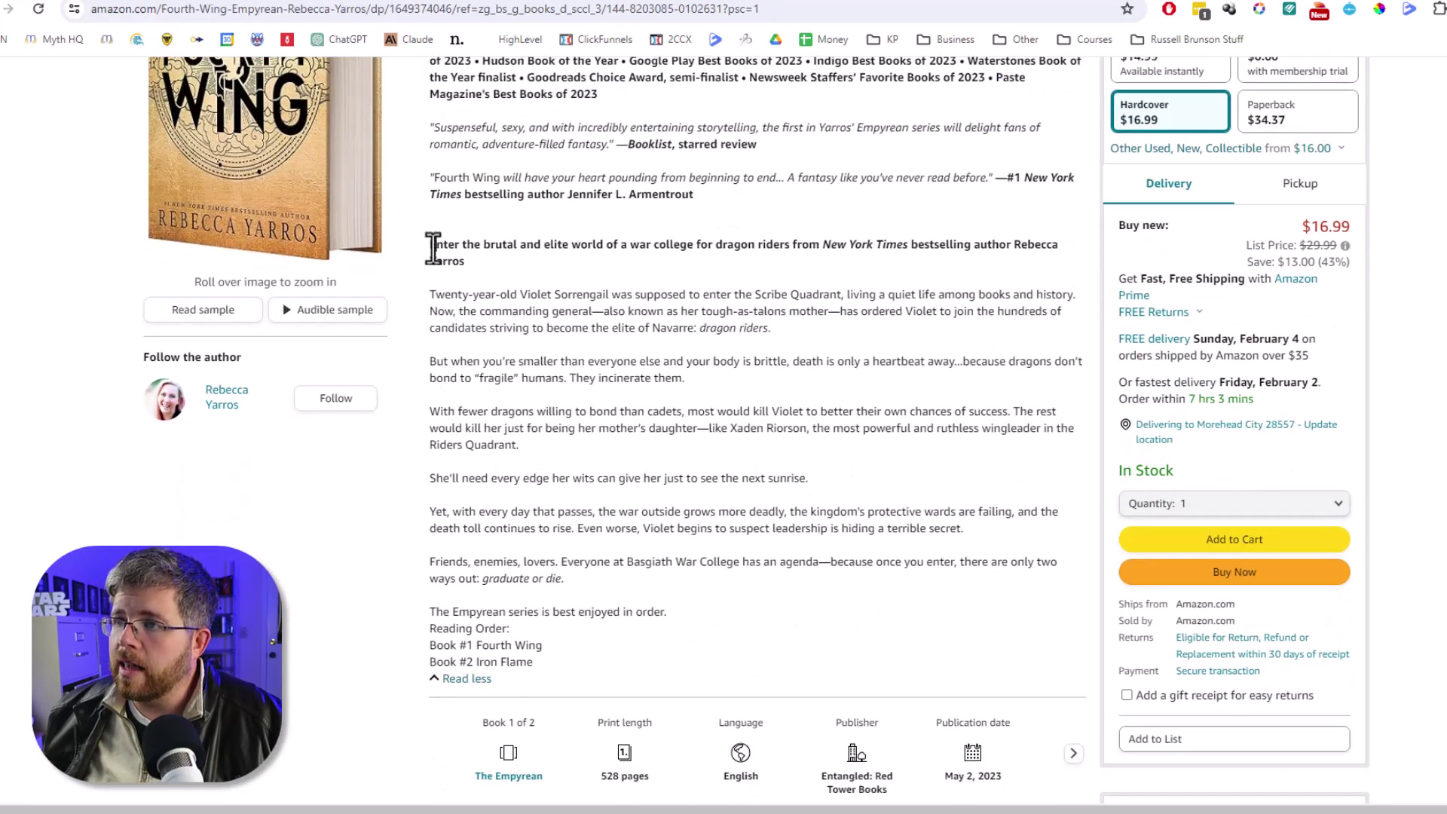
{"action": "left_click_drag", "start_coordinate": [430, 245], "coordinate": [665, 581]}
{"action": "mouse_move", "coordinate": [242, 115]}
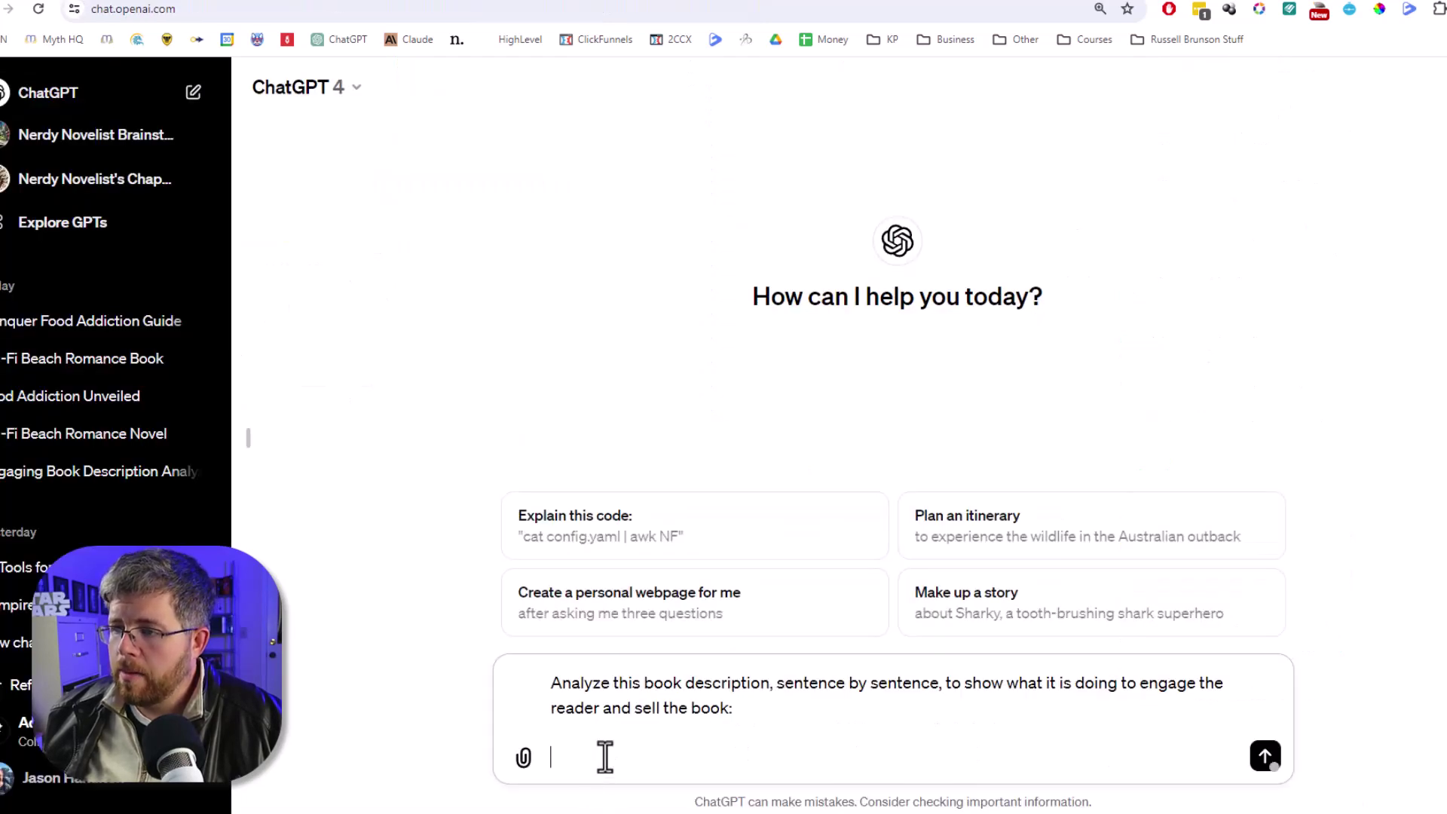
Step: Paste the Fourth Wing description under the analysis prompt and send it
{"action": "key", "text": "ctrl+v"}
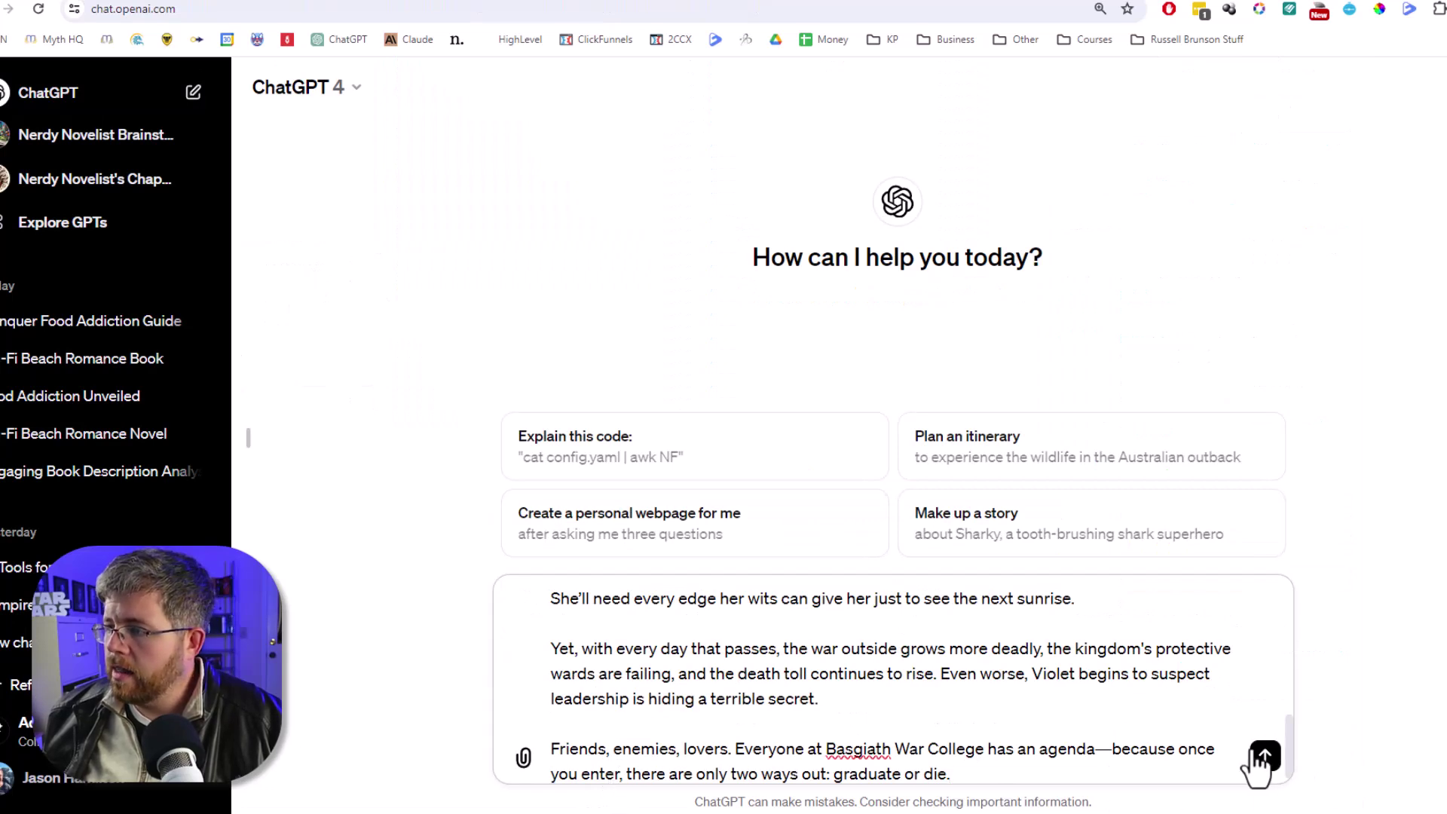
{"action": "left_click", "coordinate": [1265, 756]}
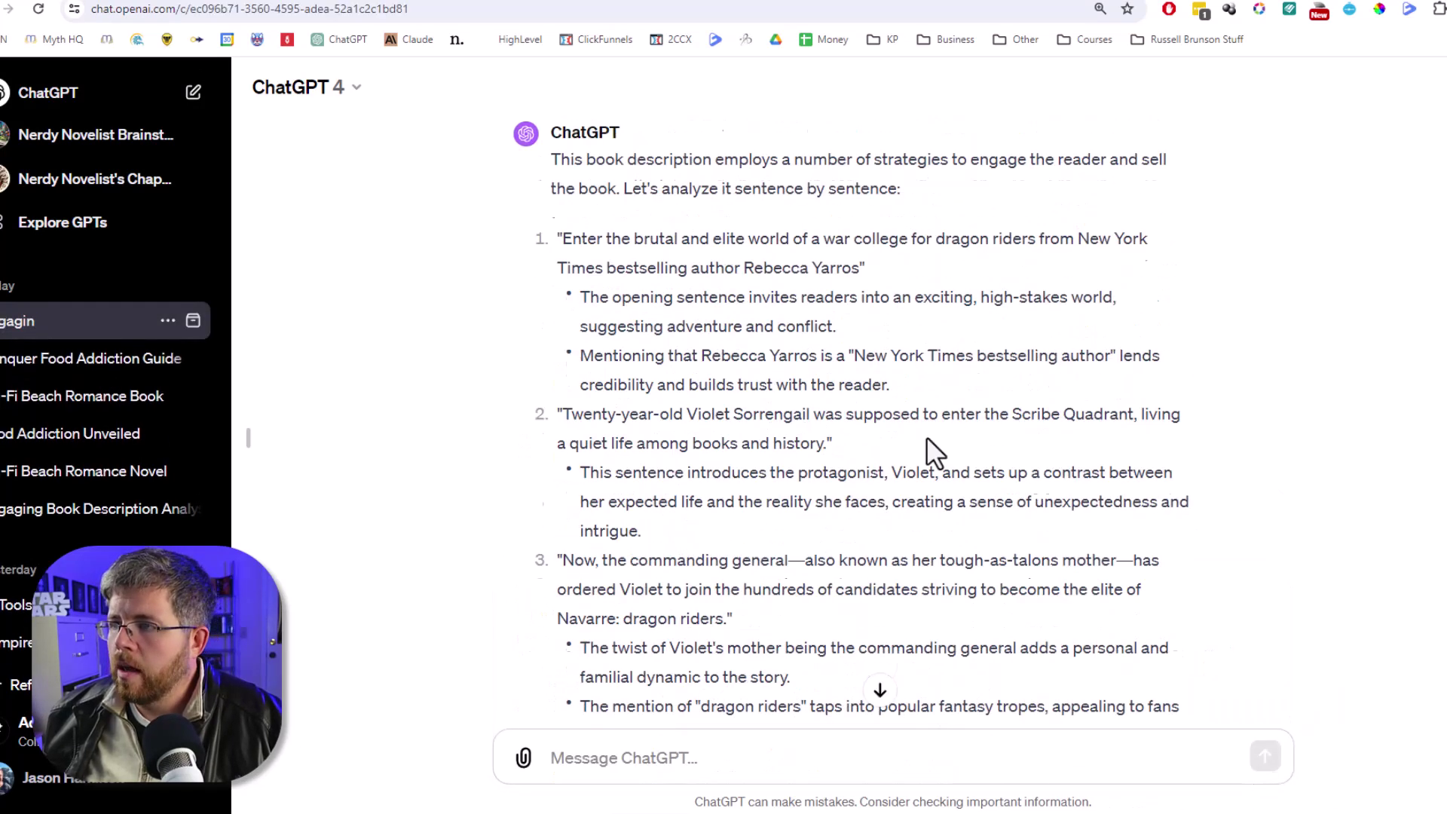
{"action": "scroll", "coordinate": [928, 439], "scroll_direction": "up", "scroll_amount": 5}
{"action": "scroll", "coordinate": [904, 445], "scroll_direction": "down", "scroll_amount": 3}
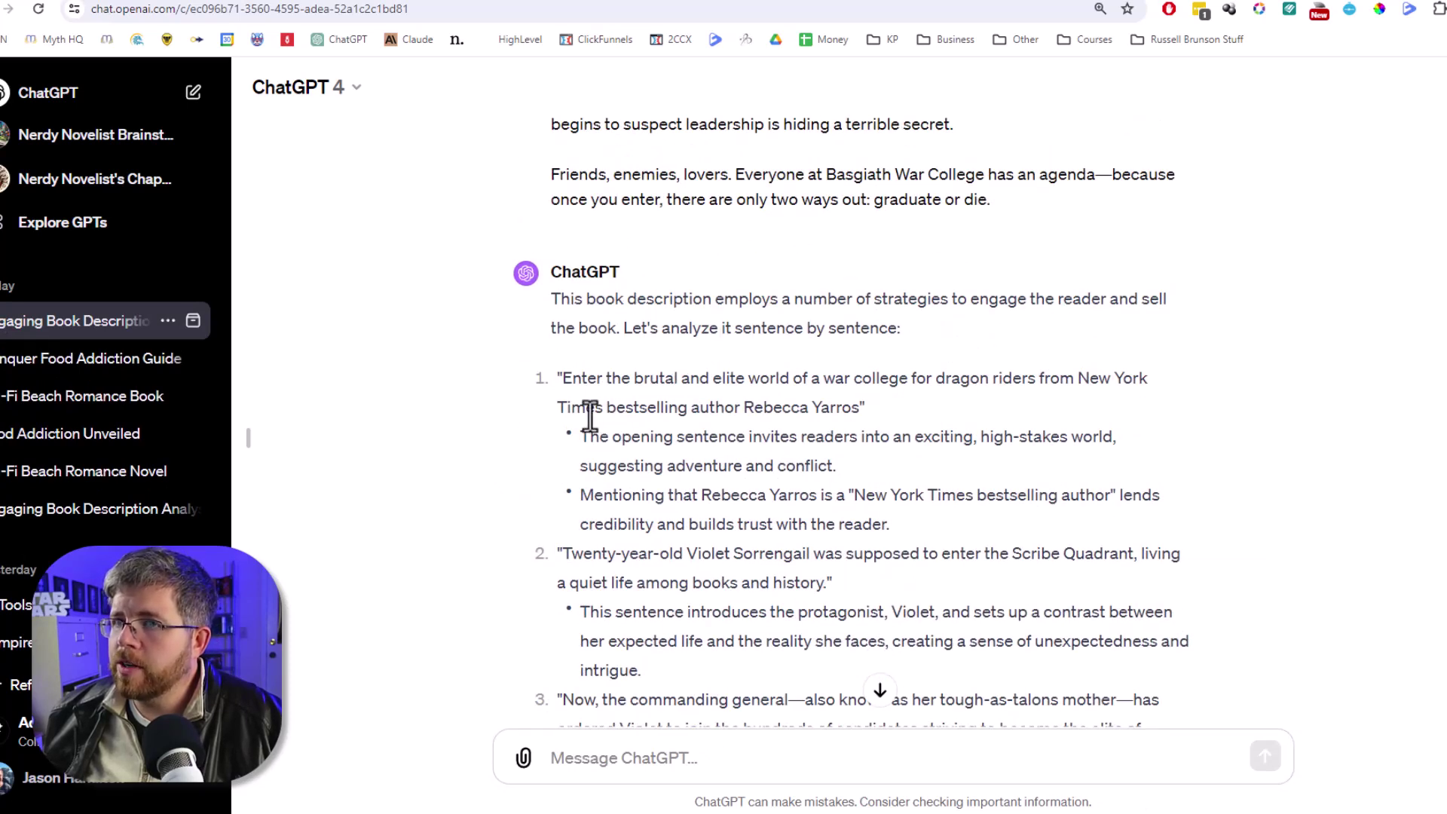
{"action": "scroll", "coordinate": [587, 409], "scroll_direction": "up", "scroll_amount": 2}
{"action": "scroll", "coordinate": [584, 377], "scroll_direction": "down", "scroll_amount": 2}
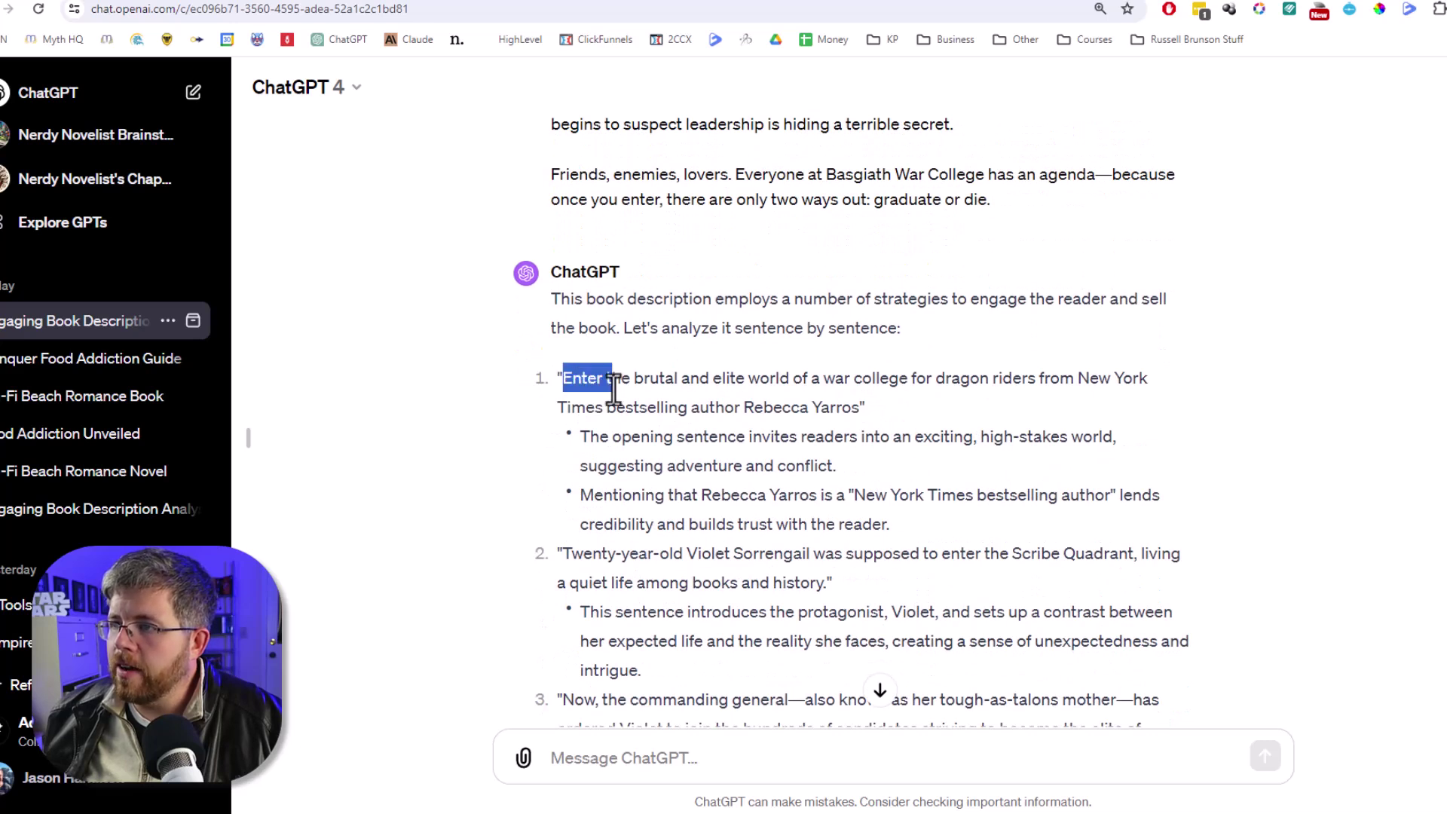
Step: Highlight the opening-sentence, bestselling-author credibility and protagonist-introduction points in the analysis
{"action": "left_click_drag", "start_coordinate": [626, 387], "coordinate": [858, 397]}
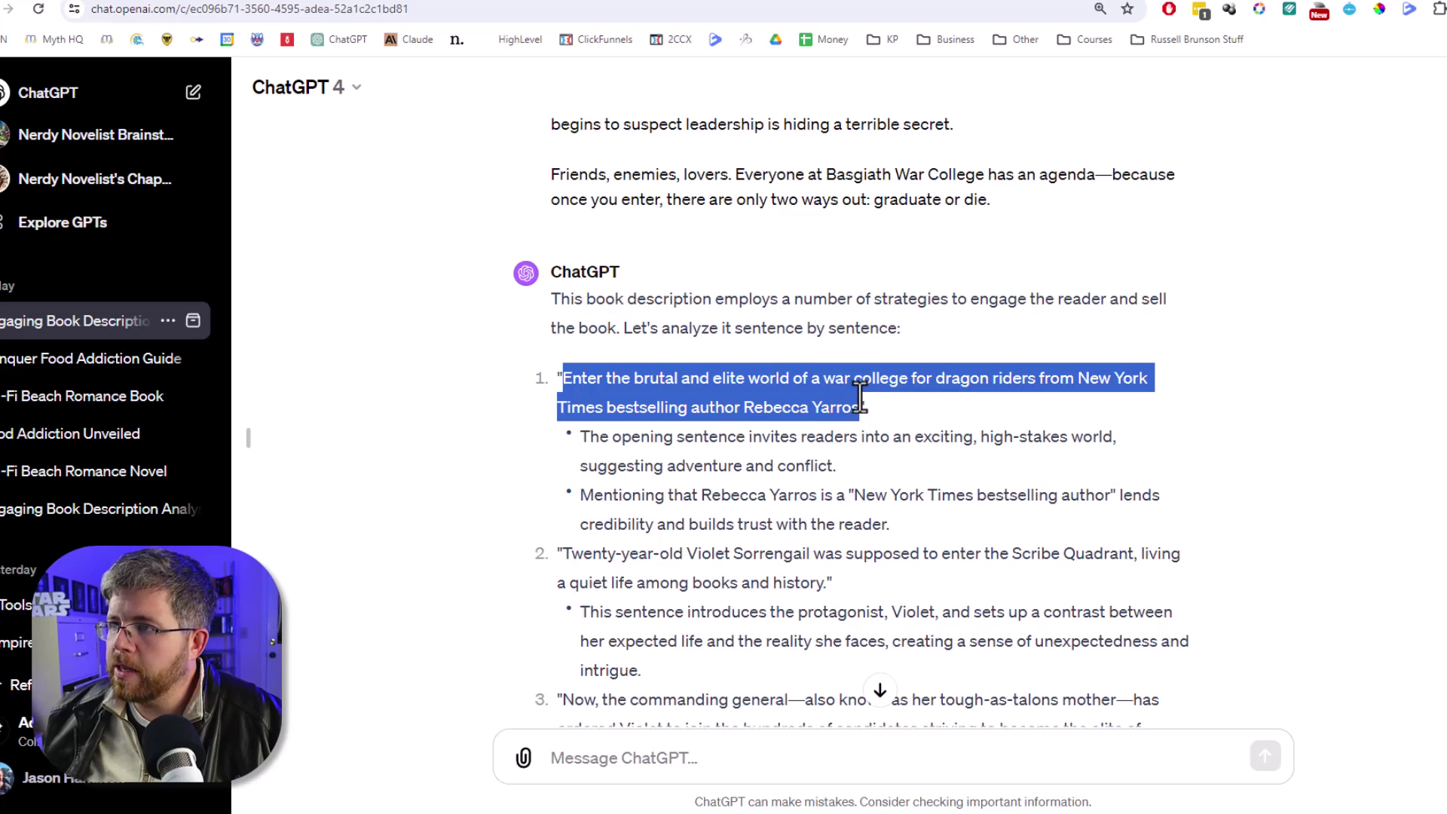
{"action": "scroll", "coordinate": [603, 362], "scroll_direction": "down", "scroll_amount": 2}
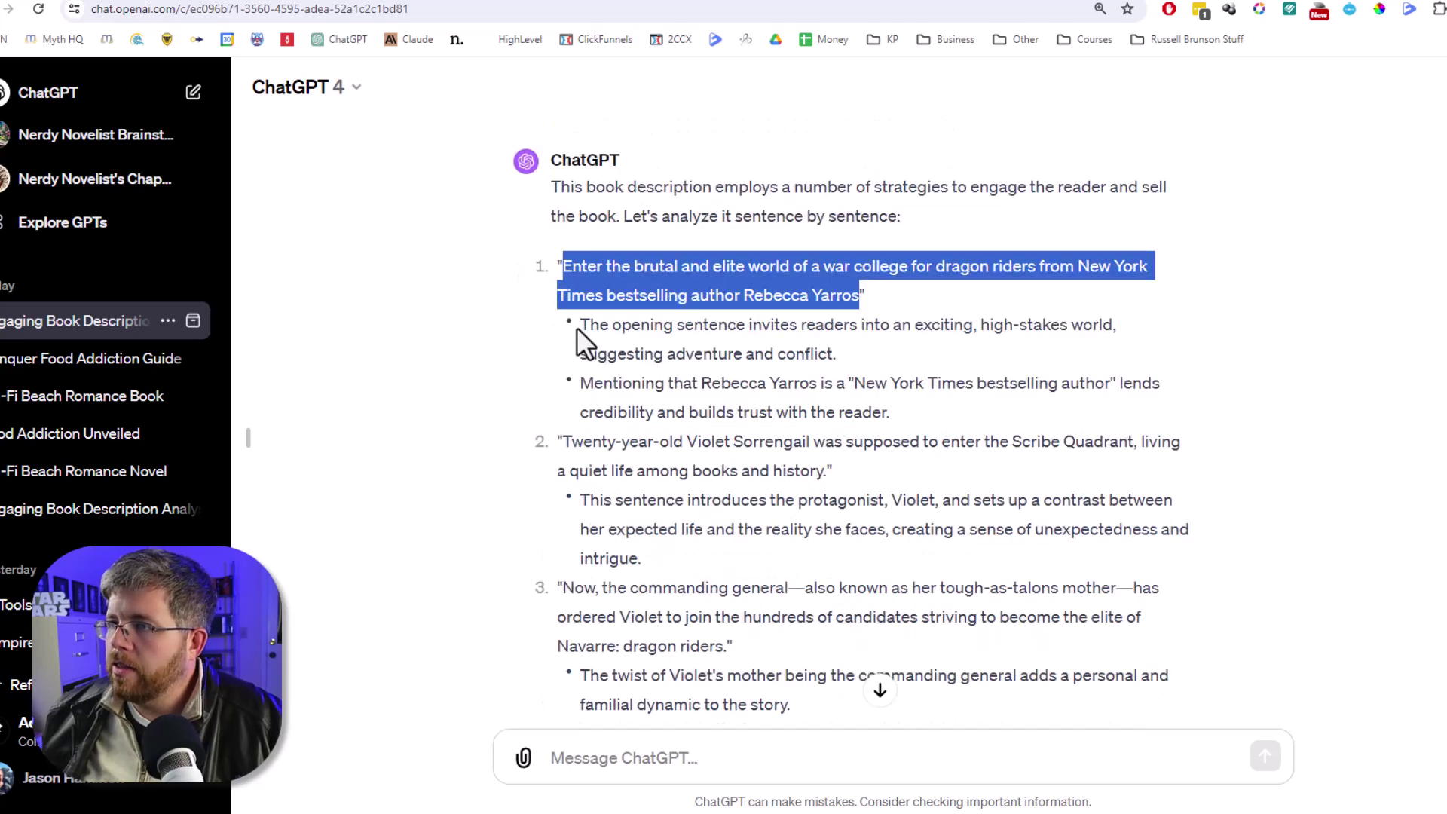
{"action": "left_click_drag", "start_coordinate": [579, 327], "coordinate": [877, 356]}
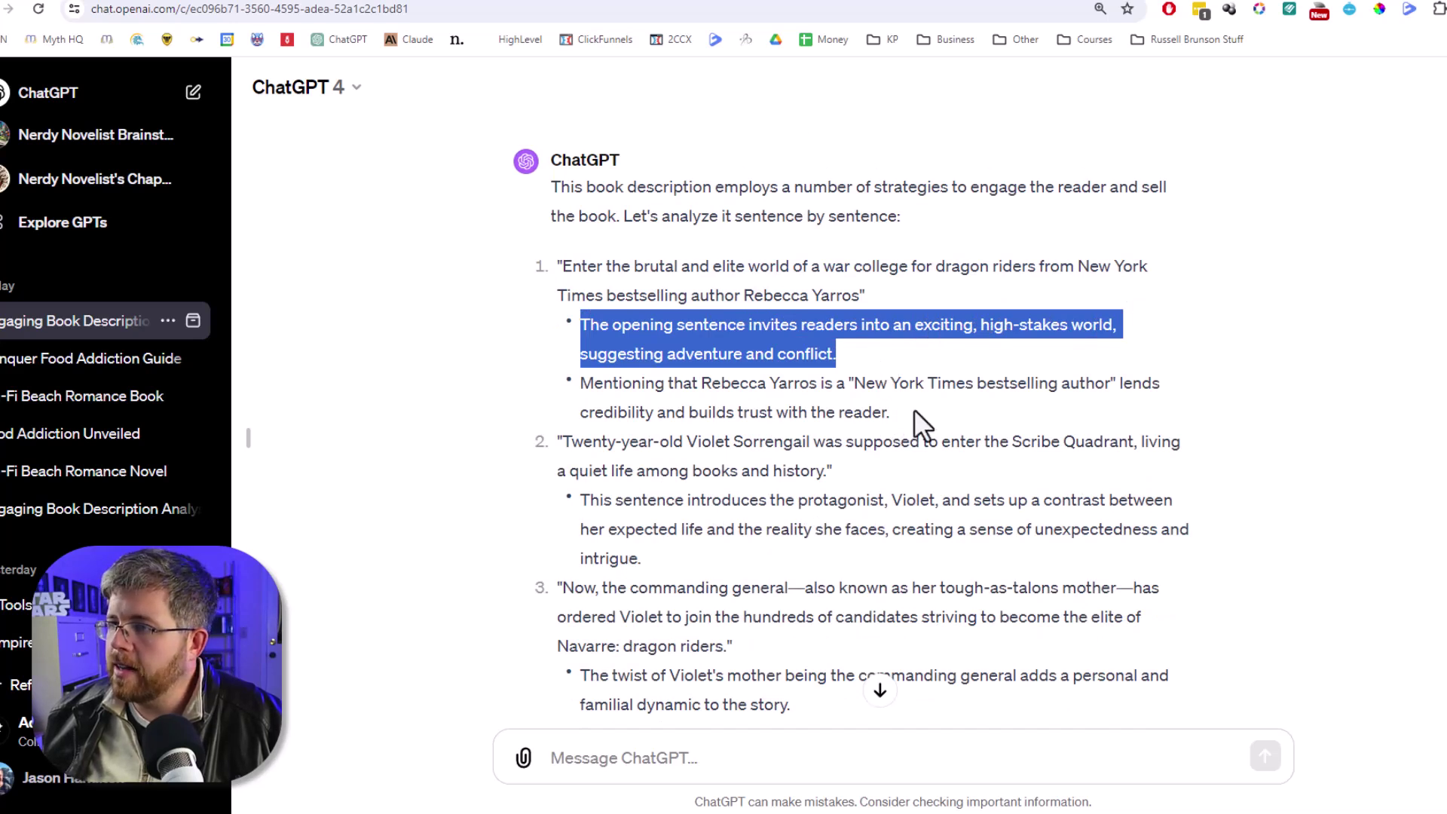
{"action": "left_click_drag", "start_coordinate": [918, 413], "coordinate": [568, 388]}
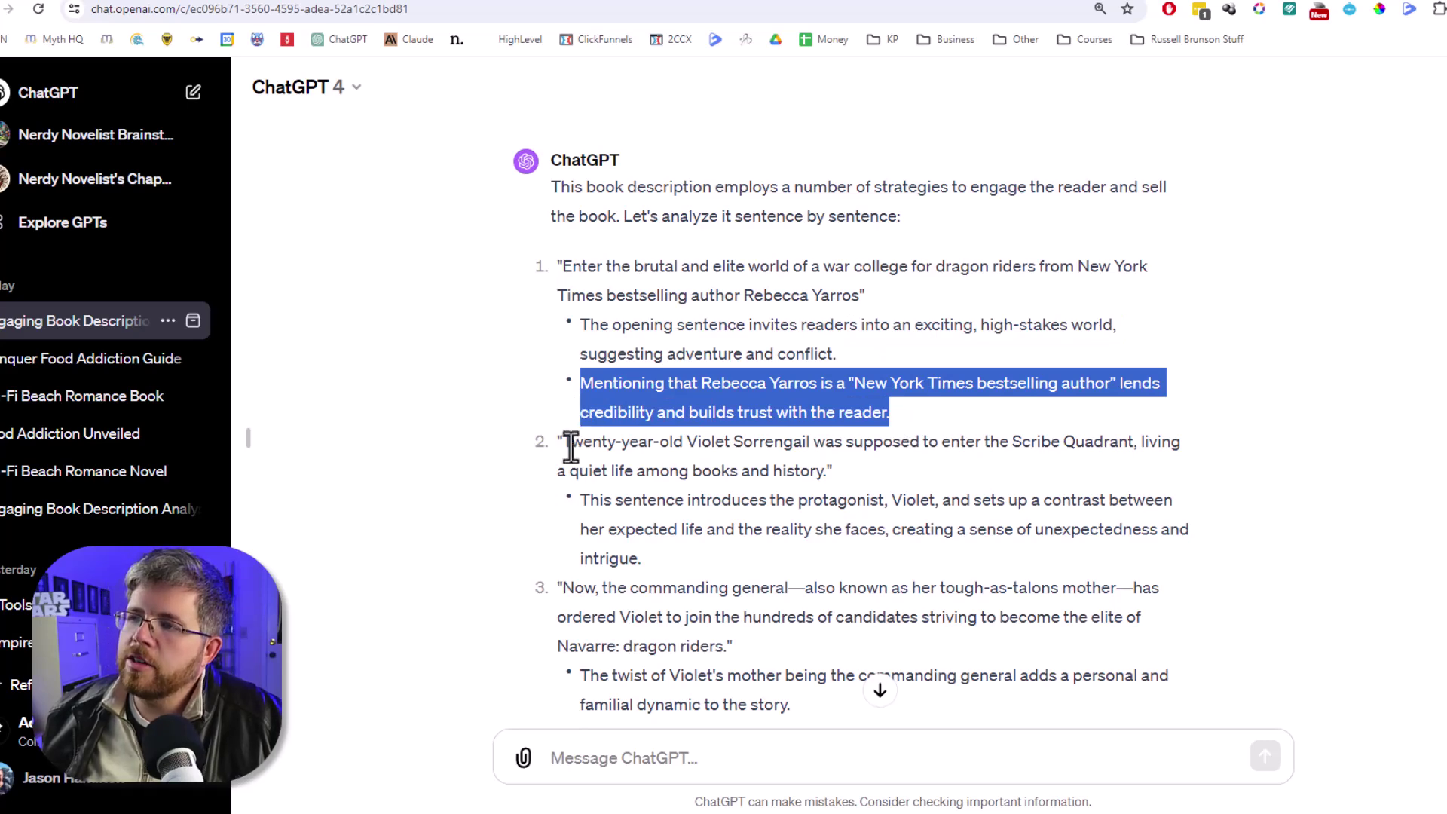
{"action": "scroll", "coordinate": [577, 437], "scroll_direction": "down", "scroll_amount": 1}
{"action": "scroll", "coordinate": [578, 437], "scroll_direction": "down", "scroll_amount": 3}
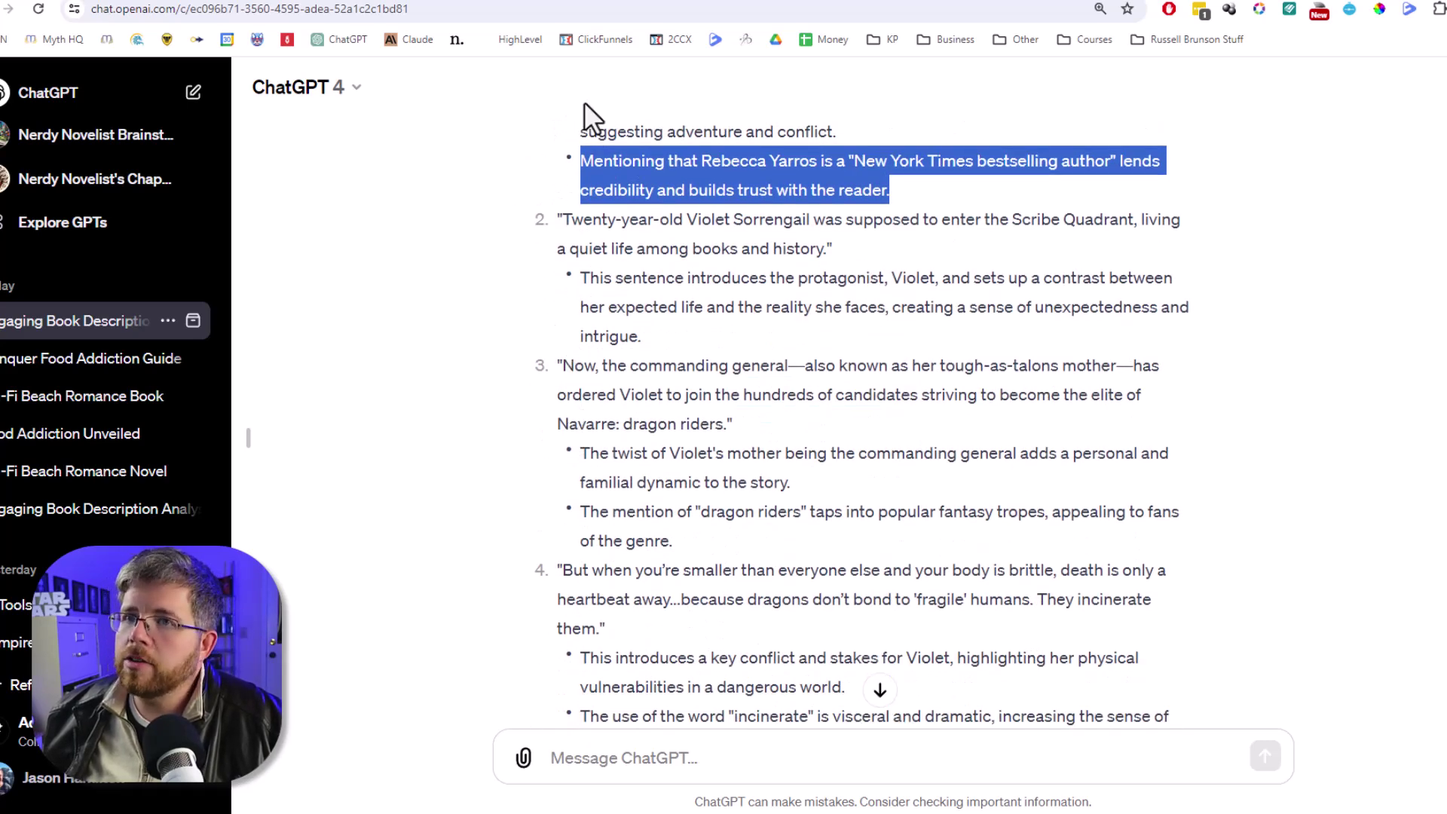
{"action": "mouse_move", "coordinate": [563, 219]}
{"action": "left_mouse_down"}
{"action": "mouse_move", "coordinate": [604, 219]}
{"action": "mouse_move", "coordinate": [580, 219]}
{"action": "left_mouse_up"}
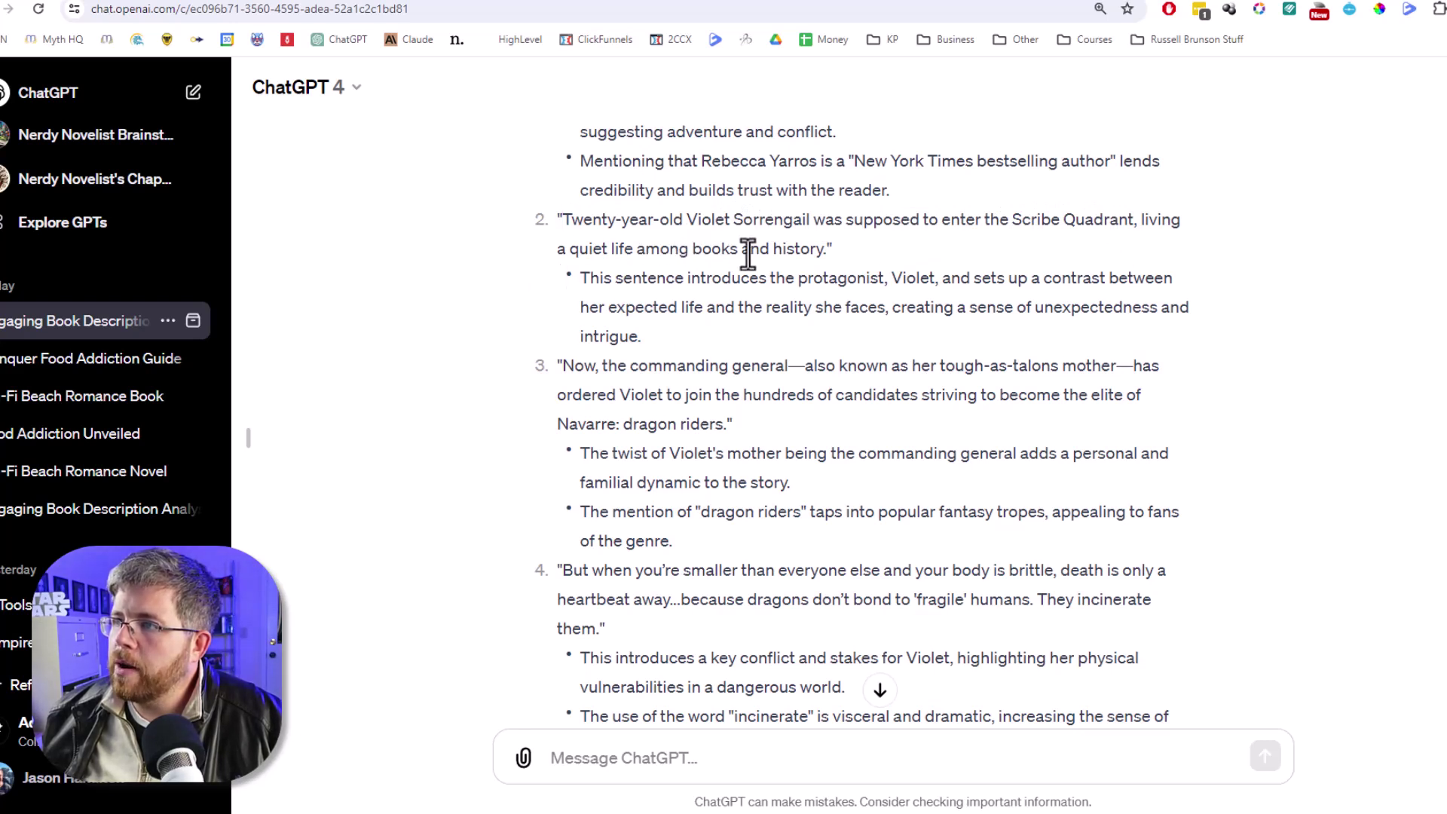
{"action": "left_click_drag", "start_coordinate": [585, 281], "coordinate": [1025, 342]}
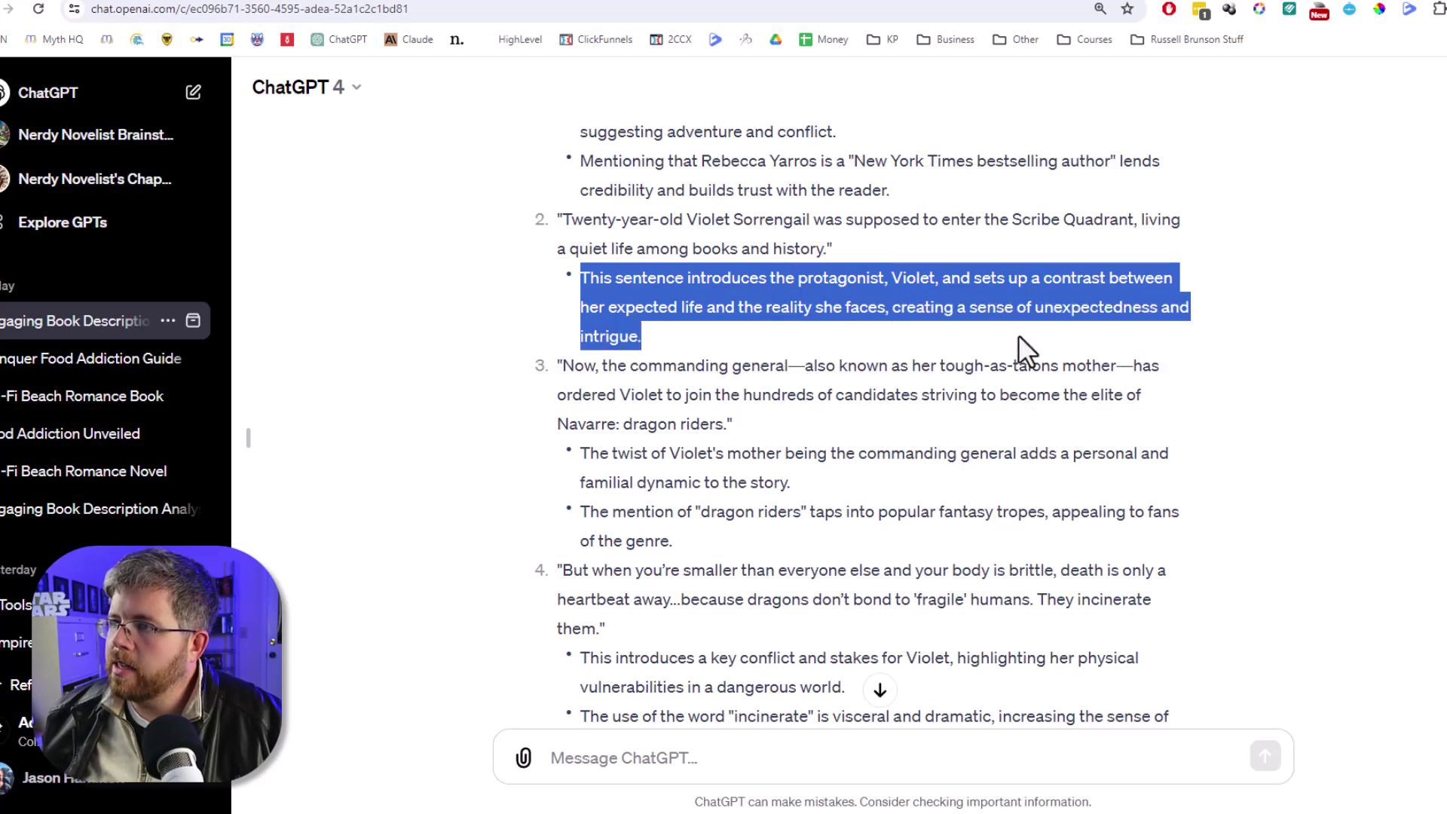
Step: Highlight the antagonist note and the mystery-and-conspiracy bullet under item 9
{"action": "scroll", "coordinate": [626, 436], "scroll_direction": "down", "scroll_amount": 2}
{"action": "scroll", "coordinate": [527, 242], "scroll_direction": "down", "scroll_amount": 6}
{"action": "scroll", "coordinate": [588, 301], "scroll_direction": "down", "scroll_amount": 5}
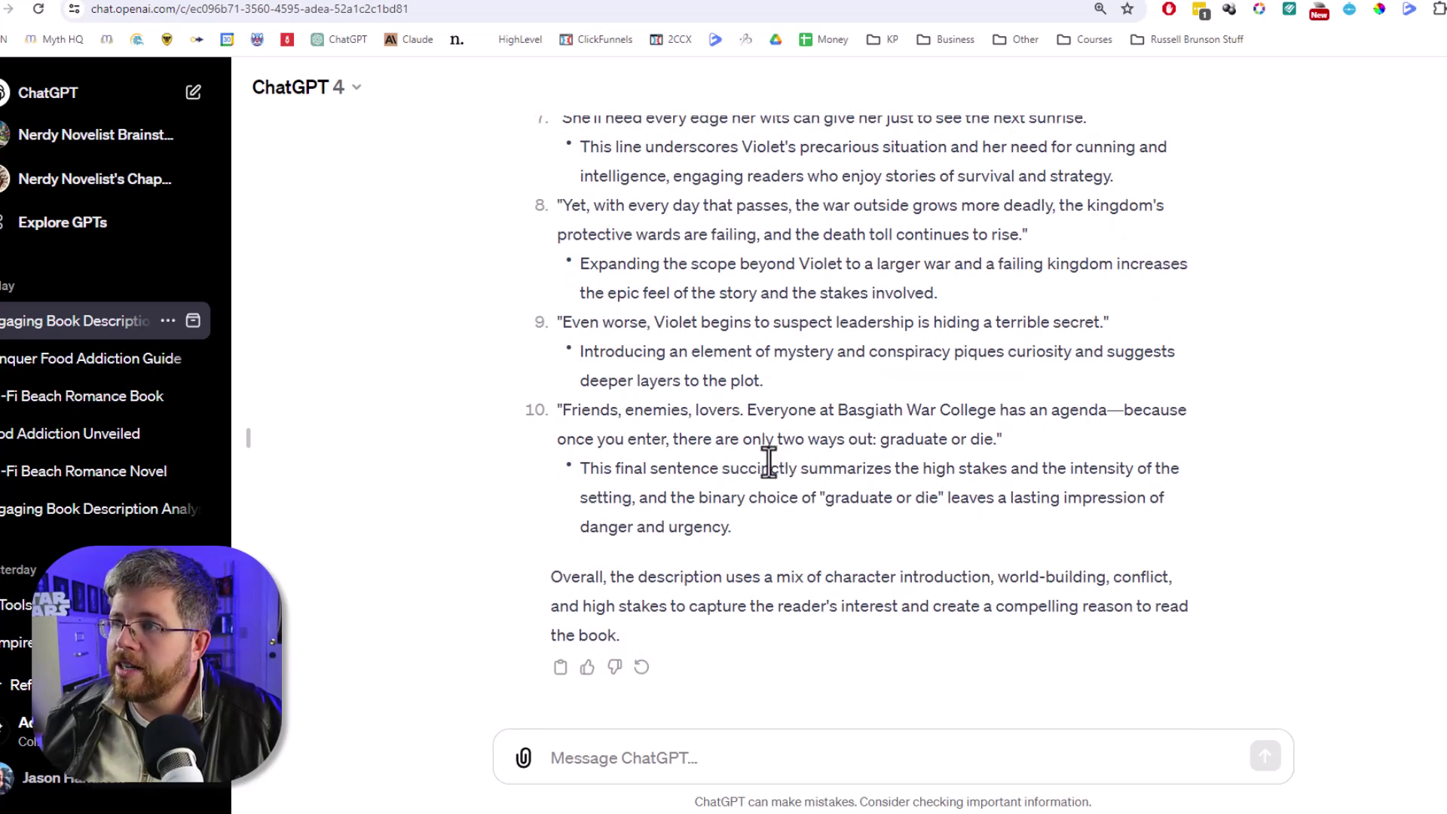
{"action": "scroll", "coordinate": [761, 467], "scroll_direction": "up", "scroll_amount": 4}
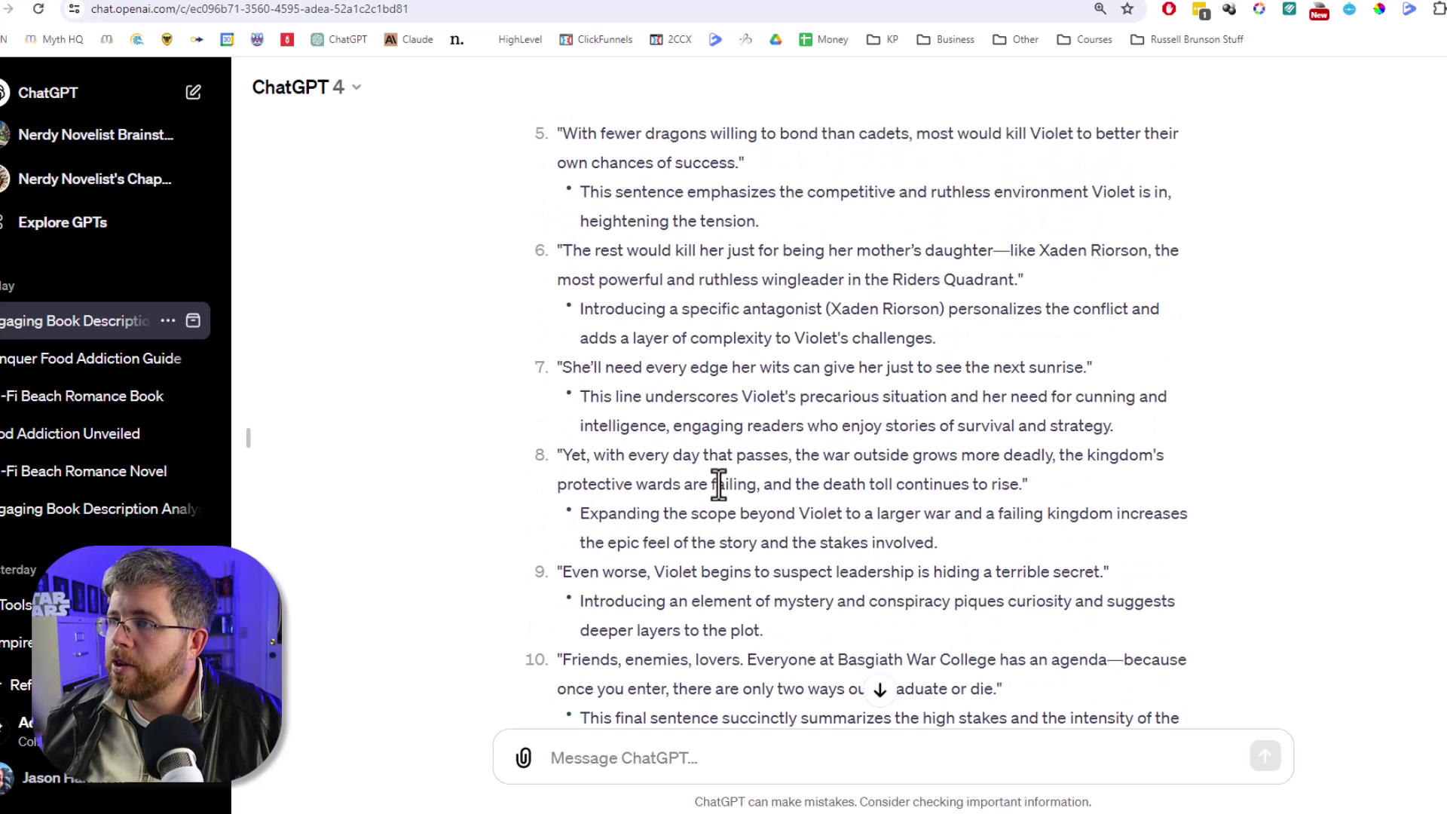
{"action": "scroll", "coordinate": [718, 485], "scroll_direction": "up", "scroll_amount": 1}
{"action": "left_click_drag", "start_coordinate": [581, 395], "coordinate": [829, 398]}
{"action": "left_click", "coordinate": [746, 420]}
{"action": "scroll", "coordinate": [656, 384], "scroll_direction": "down", "scroll_amount": 5}
{"action": "left_click_drag", "start_coordinate": [577, 351], "coordinate": [790, 377]}
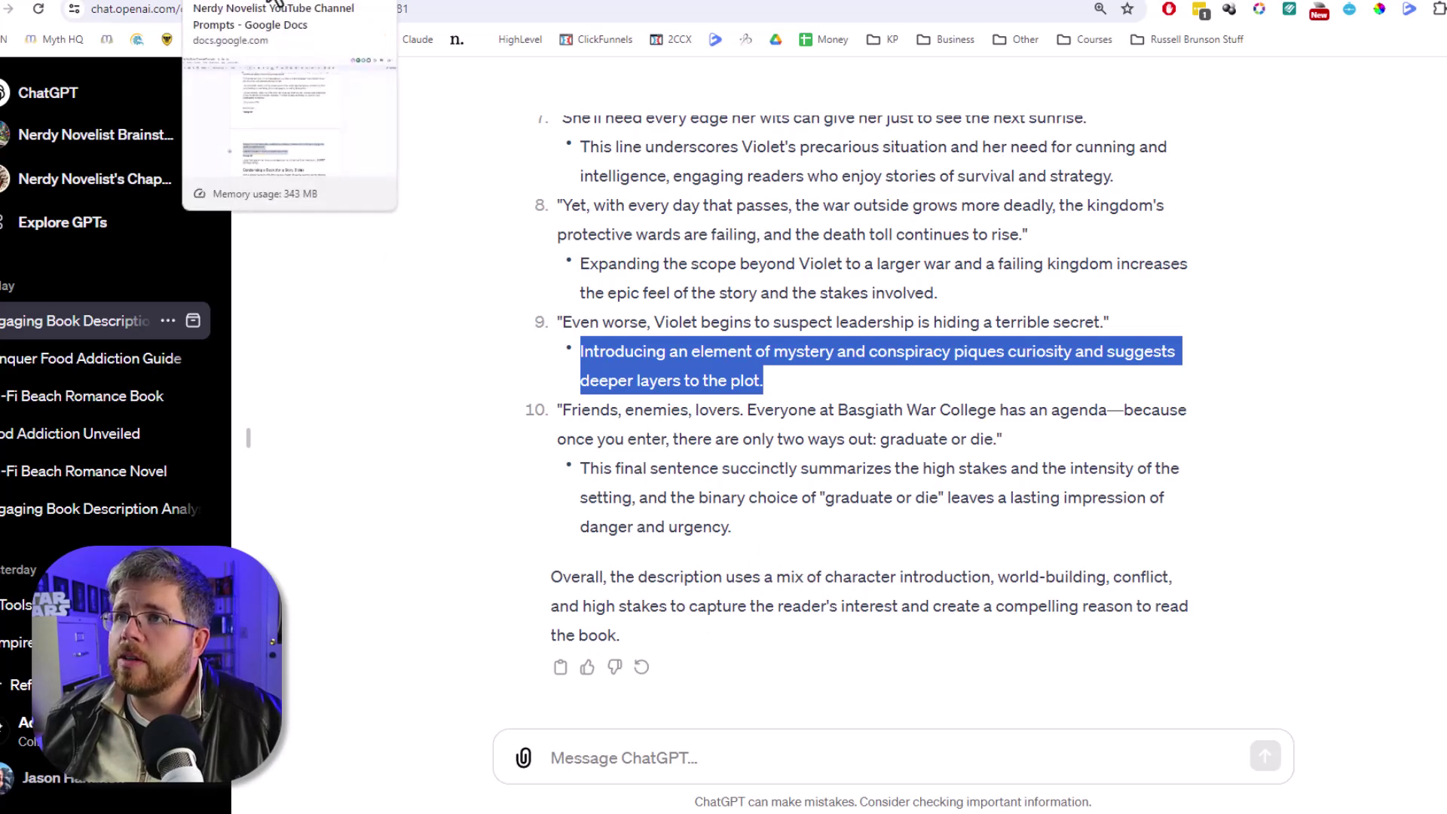
Step: Select the Prompt #2 paragraph in the Google Docs prompt list
{"action": "left_click", "coordinate": [320, 1]}
{"action": "scroll", "coordinate": [603, 512], "scroll_direction": "down", "scroll_amount": 3}
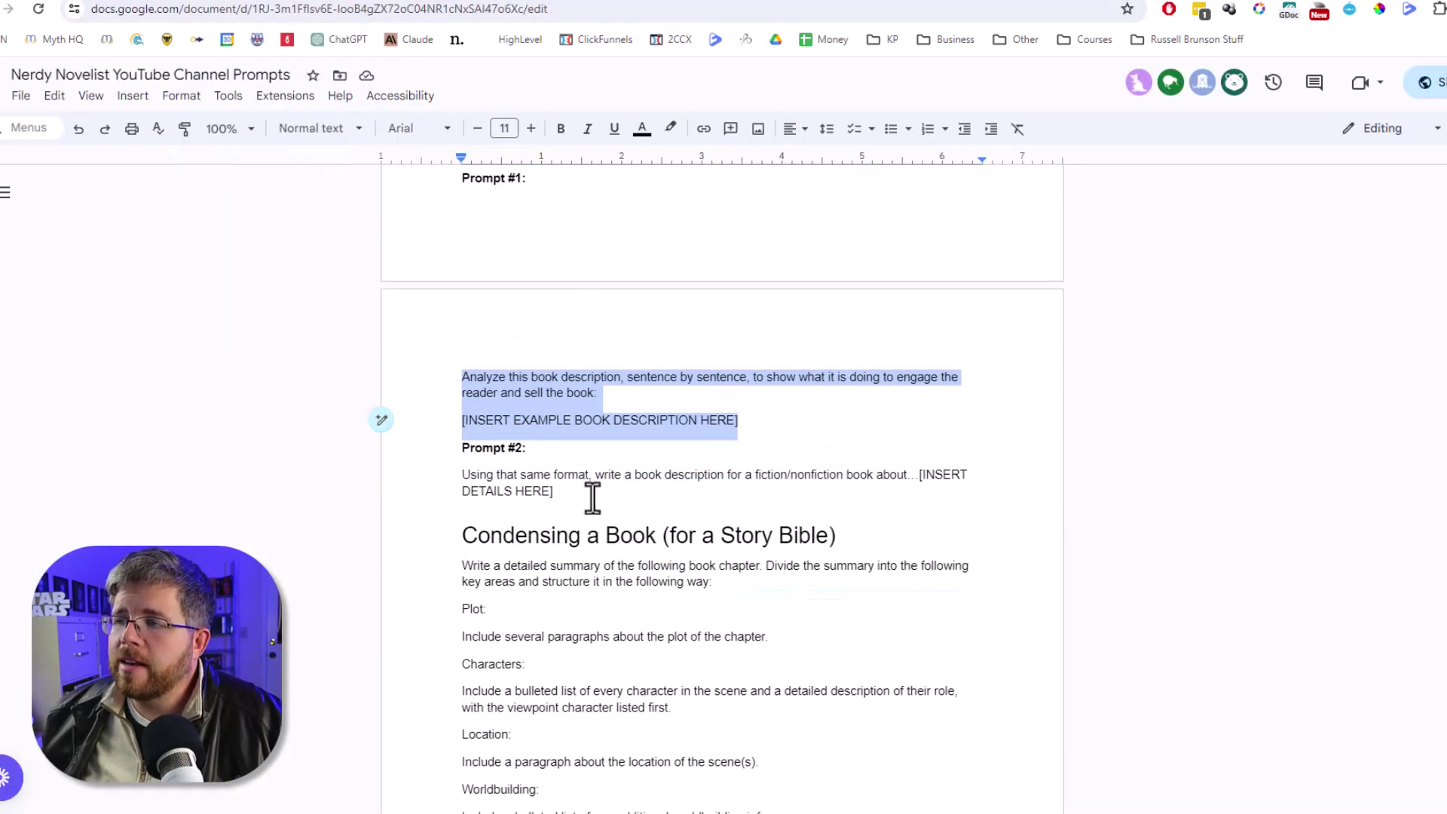
{"action": "left_click_drag", "start_coordinate": [590, 497], "coordinate": [443, 478]}
Step: Send Prompt #2 with '/nonfiction' removed and the placeholder replaced by 'in a sci-fi beach romance genre.'
{"action": "key", "text": "ctrl+Tab"}
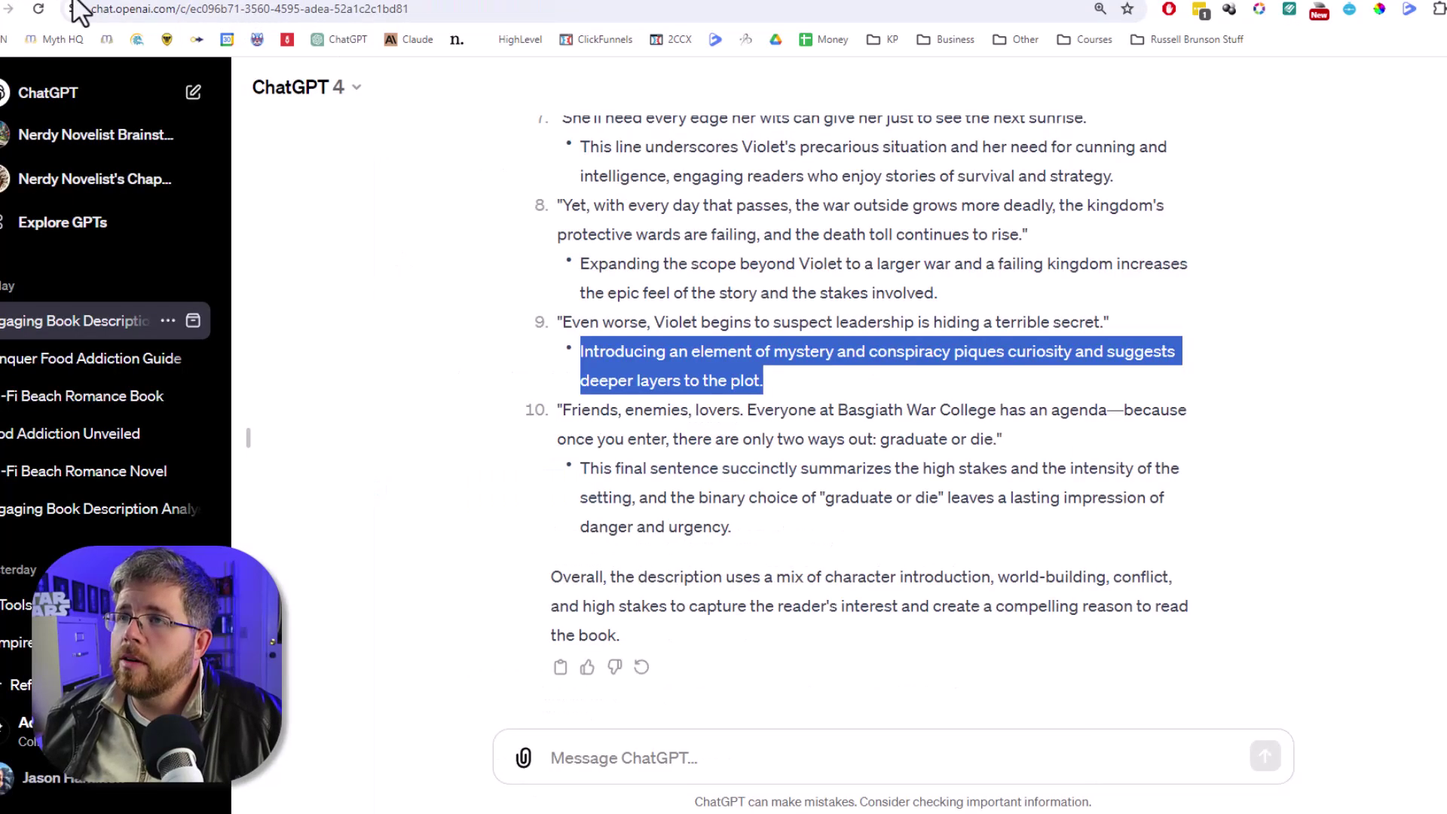
{"action": "left_click", "coordinate": [626, 754]}
{"action": "type", "text": "Using that same format, write a book description for a fiction/nonfiction book about...[INSERT DETAILS HERE]"}
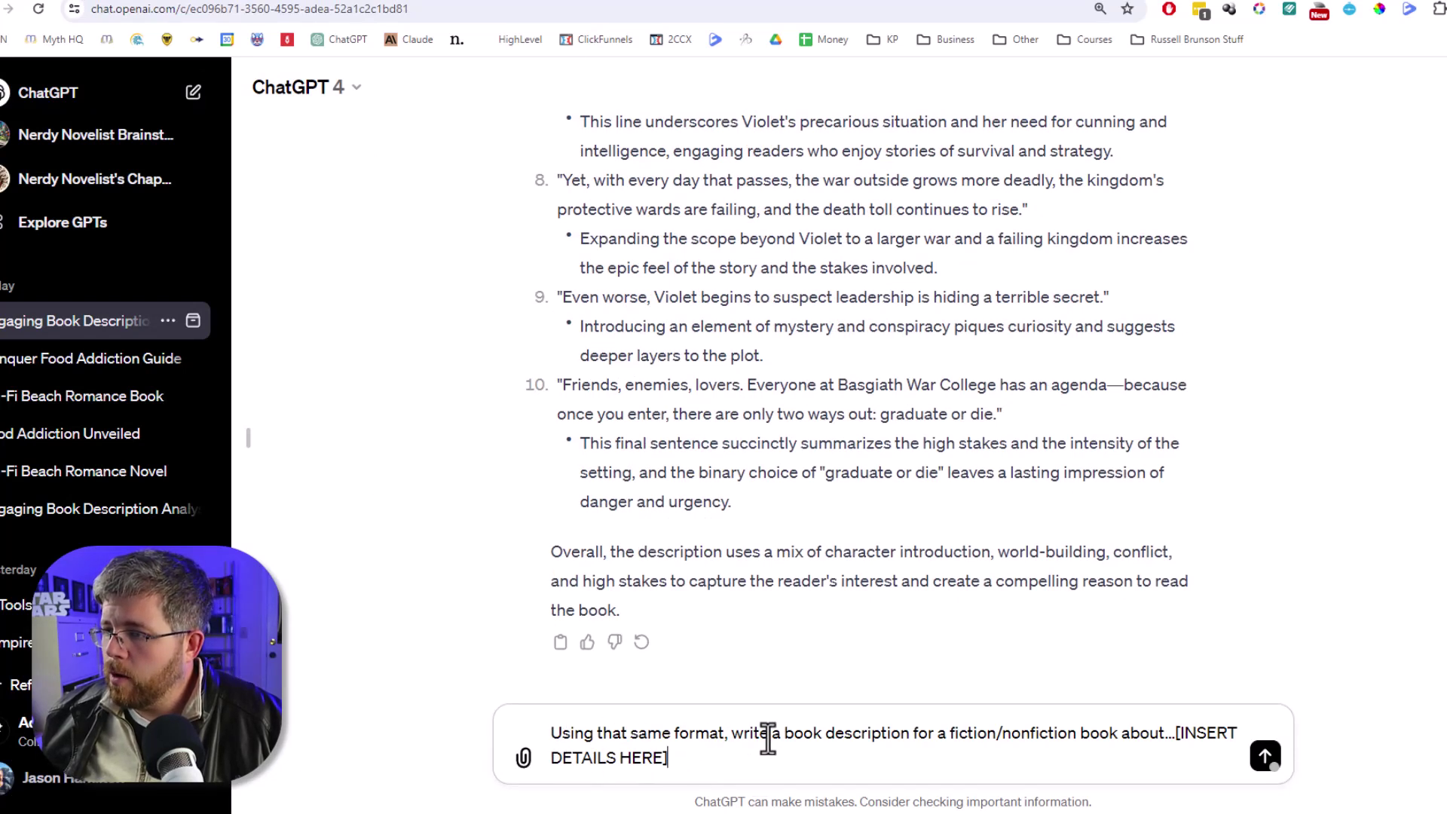
{"action": "left_click_drag", "start_coordinate": [862, 735], "coordinate": [1082, 734]}
{"action": "key", "text": "BackSpace"}
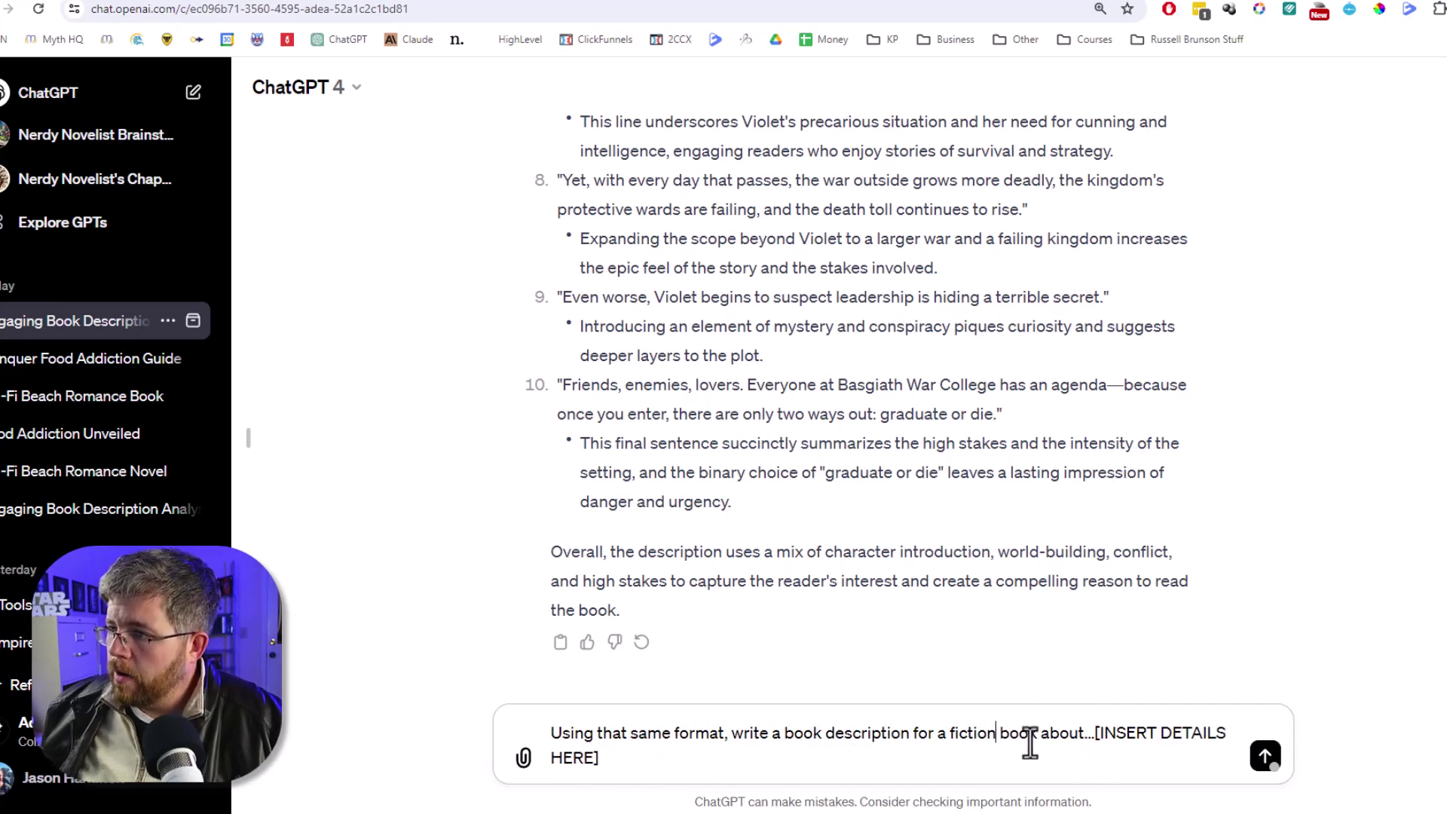
{"action": "left_click_drag", "start_coordinate": [1040, 737], "coordinate": [1047, 753]}
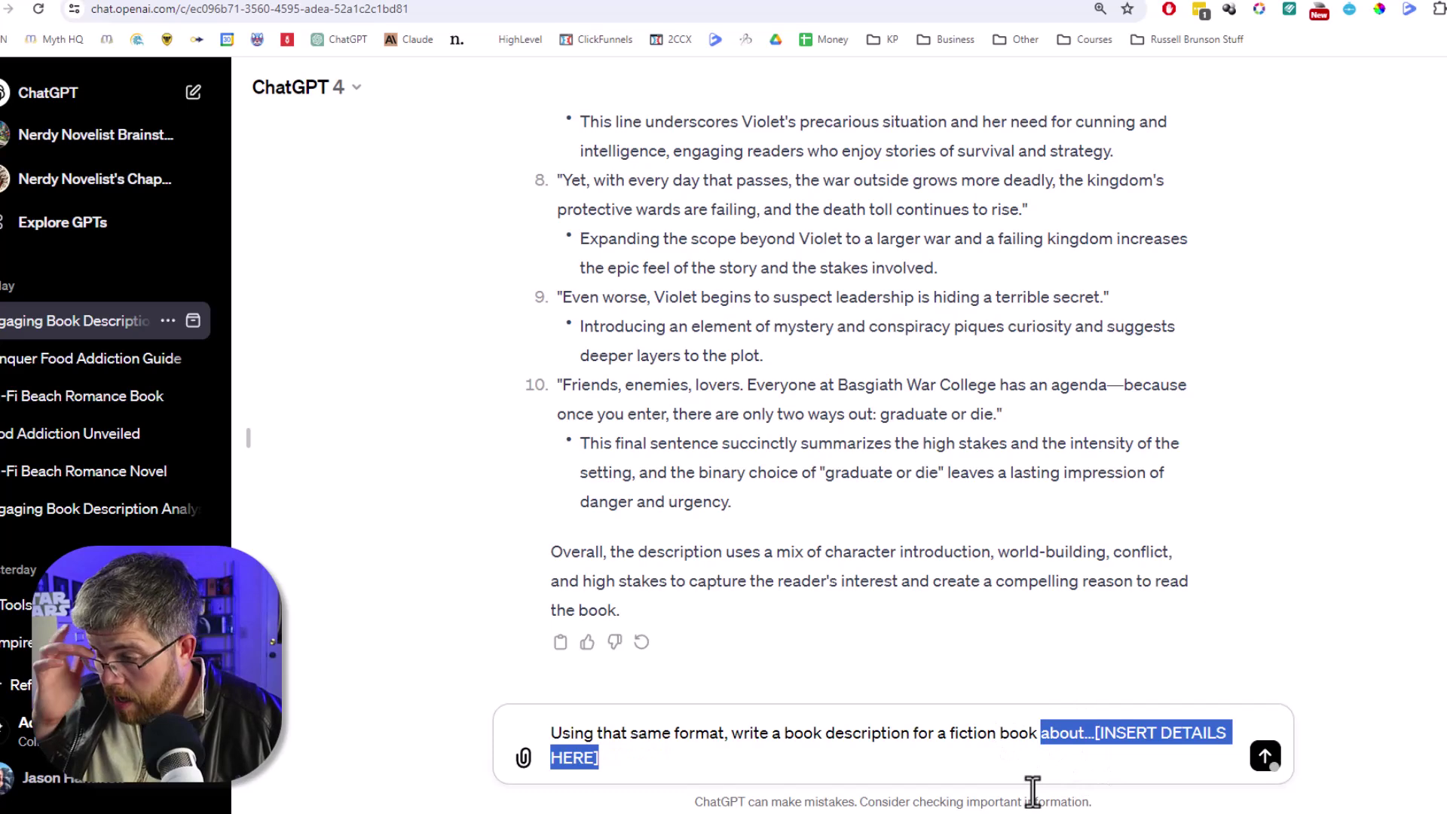
{"action": "type", "text": "in a sci-fi beach romance genre."}
{"action": "key", "text": "Return"}
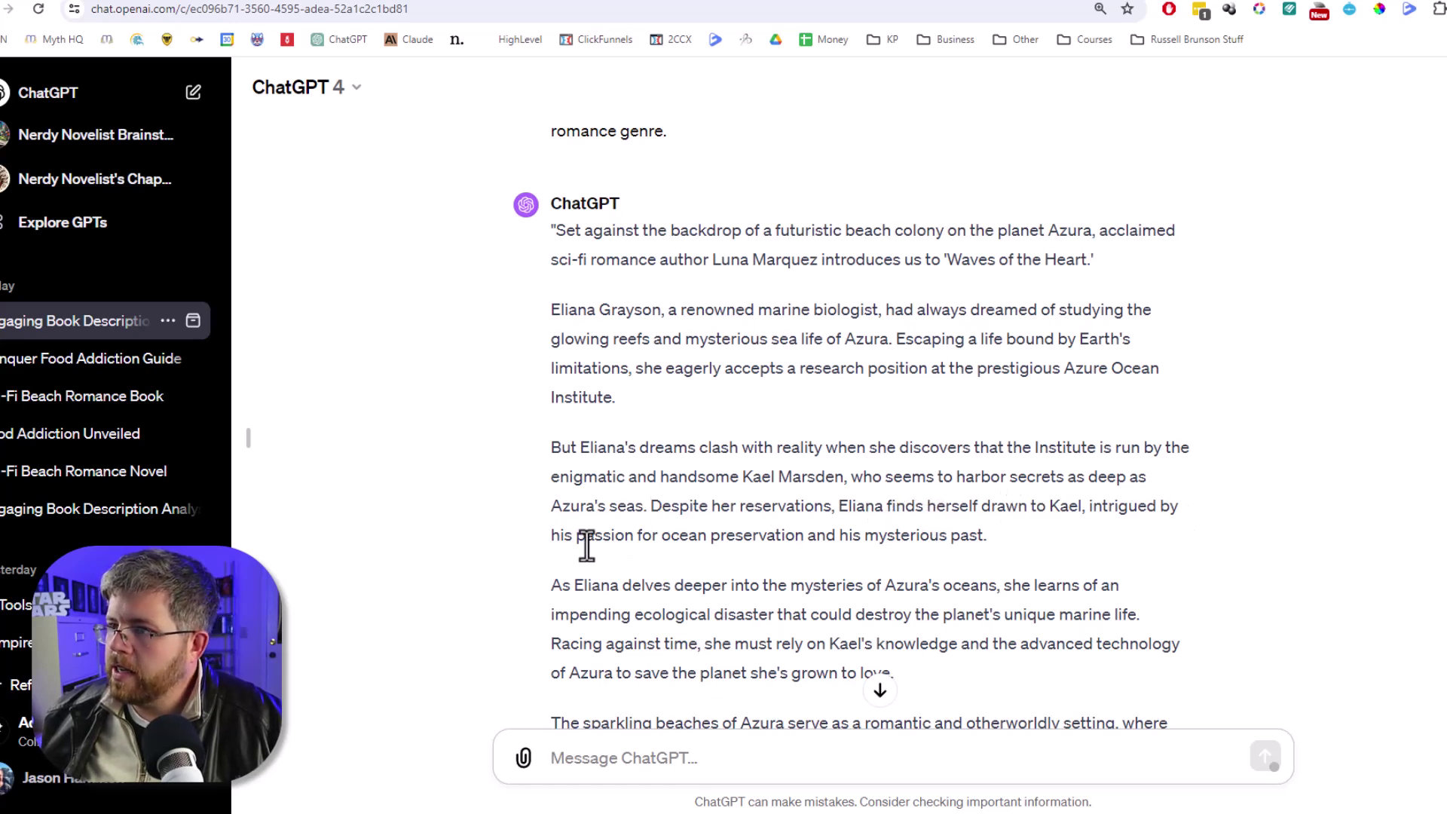
Step: Scroll through the 'Waves of the Heart' description, then back up toward the earlier analysis list
{"action": "scroll", "coordinate": [886, 597], "scroll_direction": "down", "scroll_amount": 1}
{"action": "scroll", "coordinate": [886, 596], "scroll_direction": "down", "scroll_amount": 4}
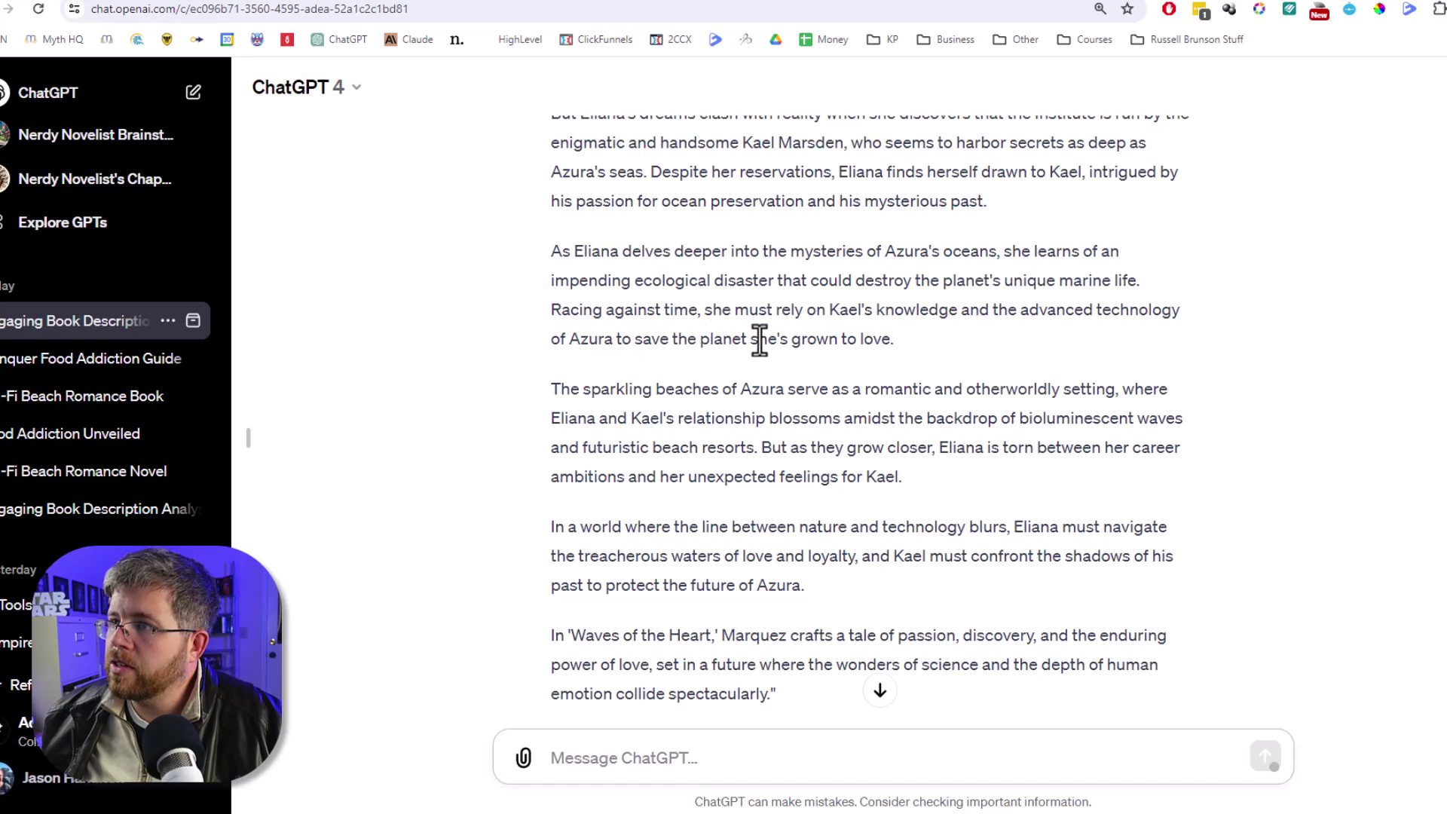
{"action": "scroll", "coordinate": [646, 517], "scroll_direction": "down", "scroll_amount": 3}
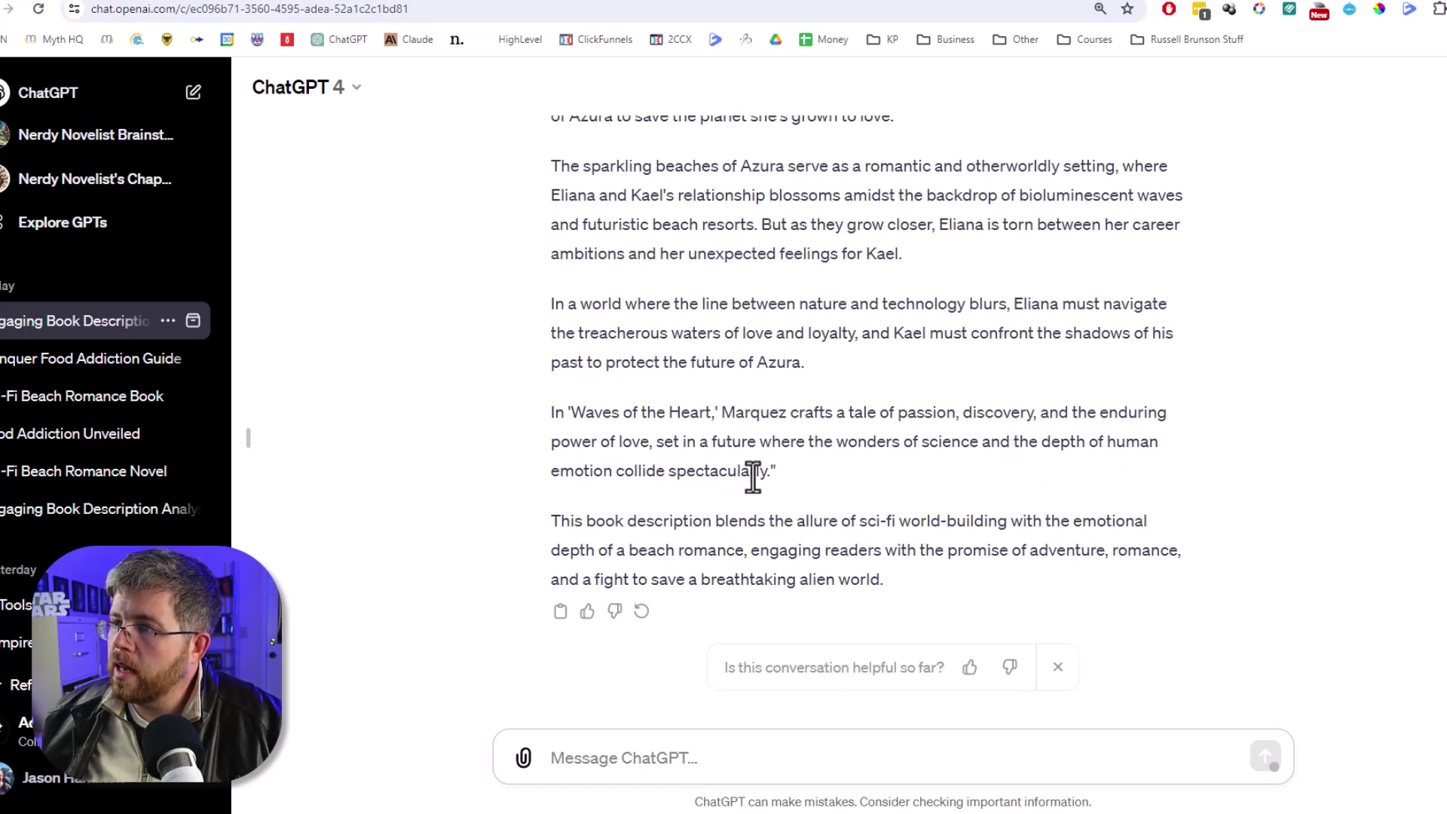
{"action": "scroll", "coordinate": [776, 475], "scroll_direction": "up", "scroll_amount": 15}
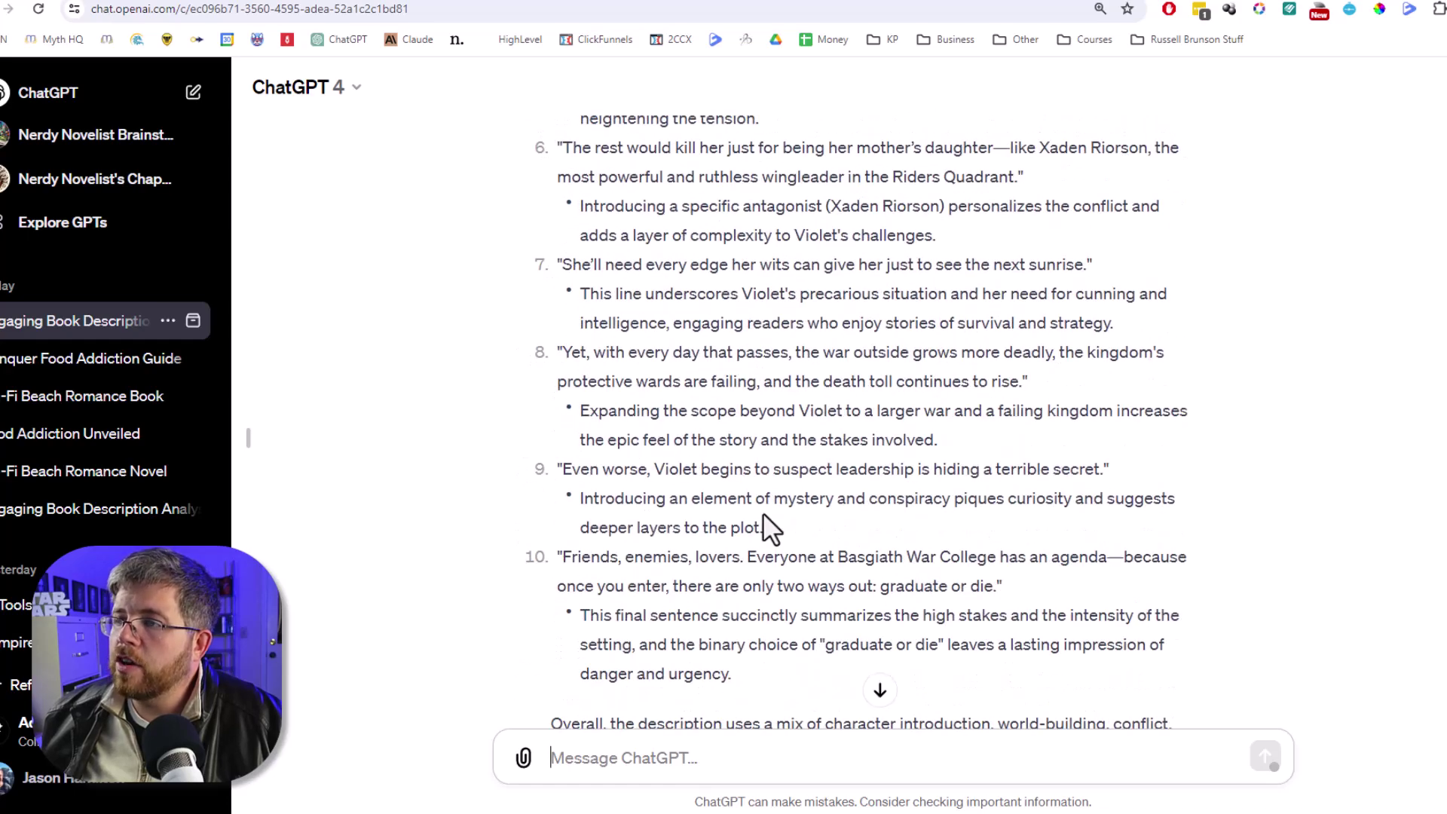
{"action": "scroll", "coordinate": [763, 514], "scroll_direction": "down", "scroll_amount": 12}
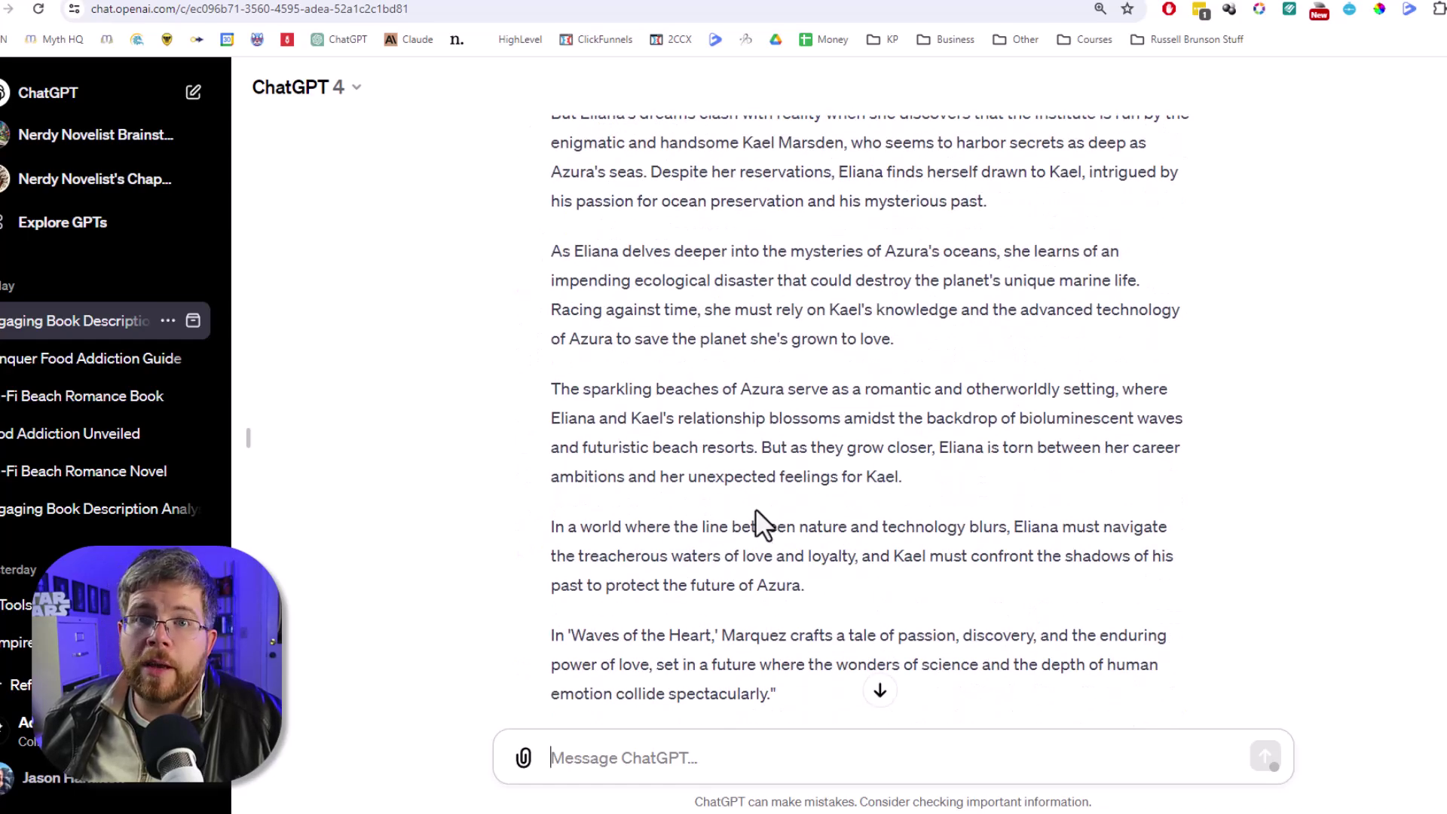
{"action": "scroll", "coordinate": [759, 504], "scroll_direction": "down", "scroll_amount": 1}
{"action": "scroll", "coordinate": [758, 502], "scroll_direction": "up", "scroll_amount": 3}
{"action": "scroll", "coordinate": [760, 503], "scroll_direction": "up", "scroll_amount": 10}
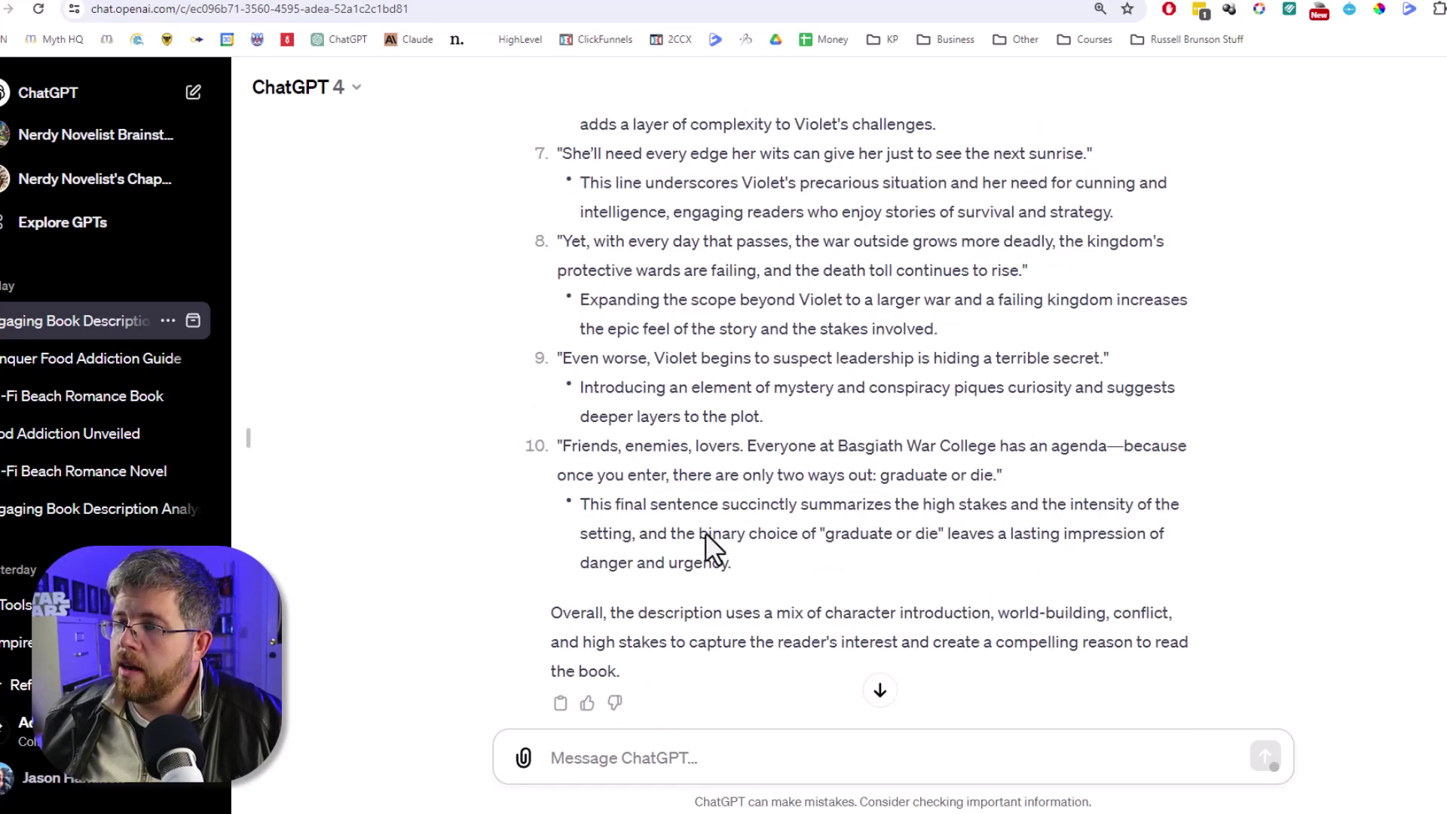
{"action": "scroll", "coordinate": [678, 558], "scroll_direction": "up", "scroll_amount": 10}
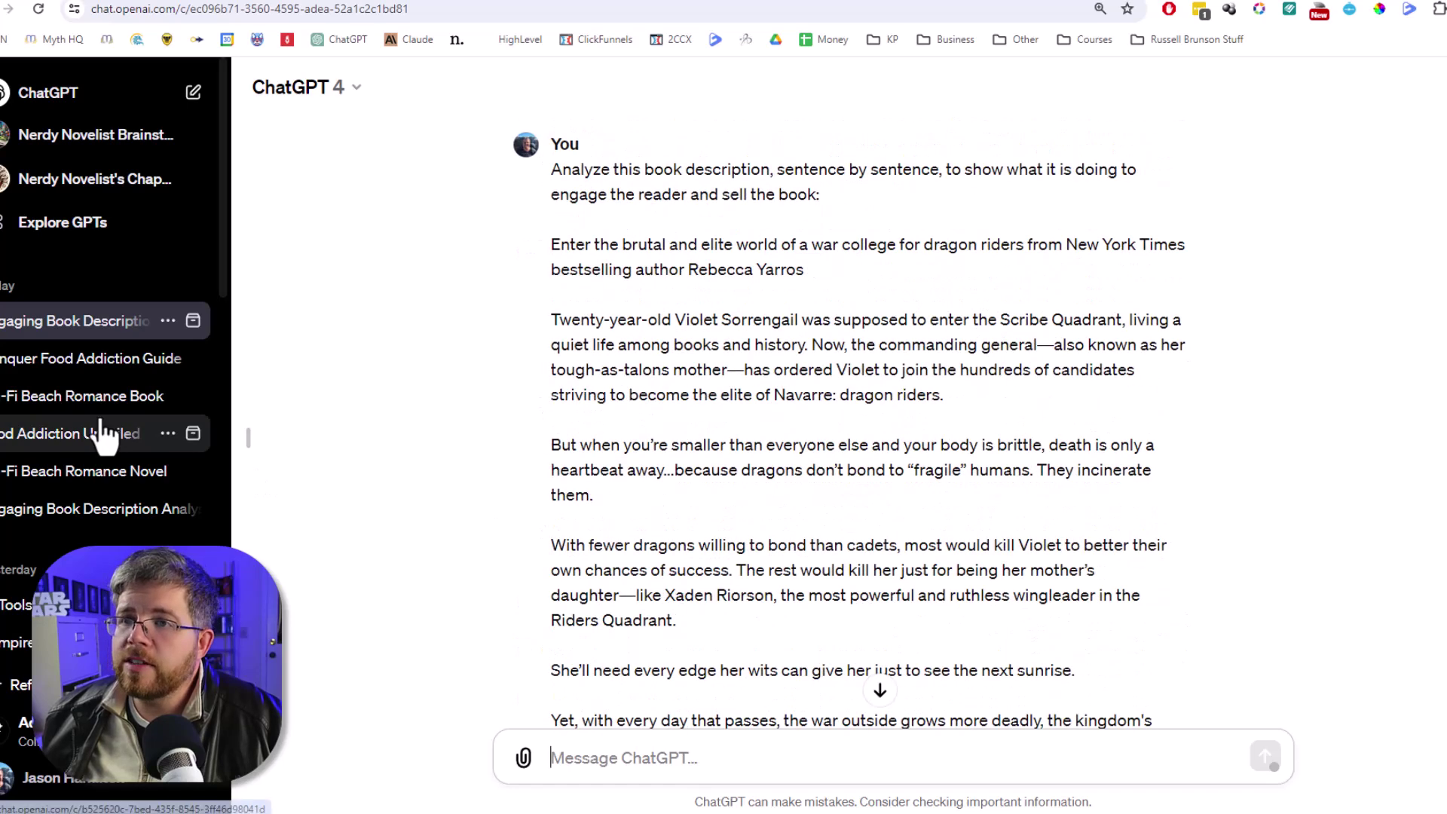
{"action": "left_click", "coordinate": [98, 508]}
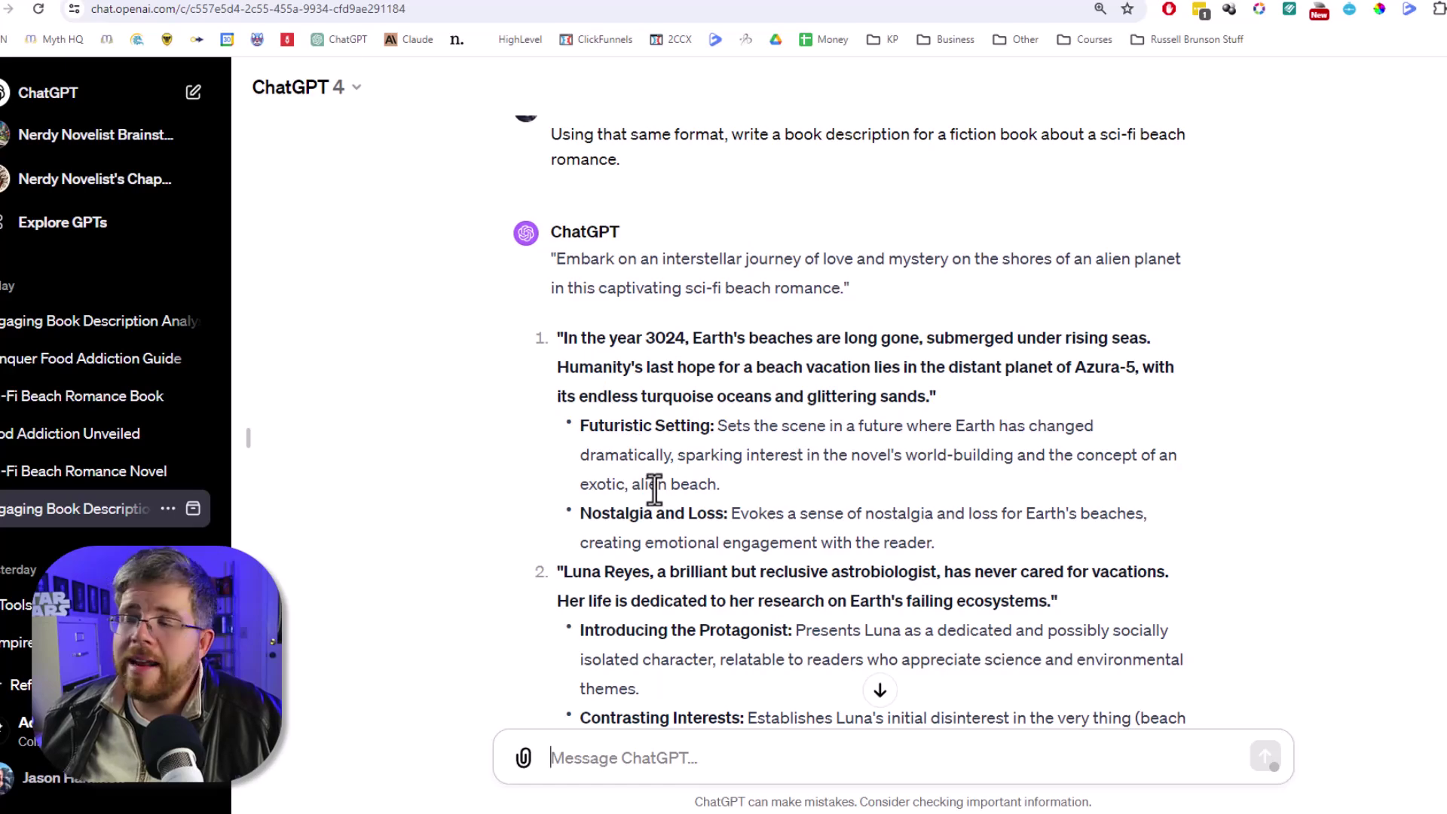
{"action": "scroll", "coordinate": [625, 460], "scroll_direction": "up", "scroll_amount": 6}
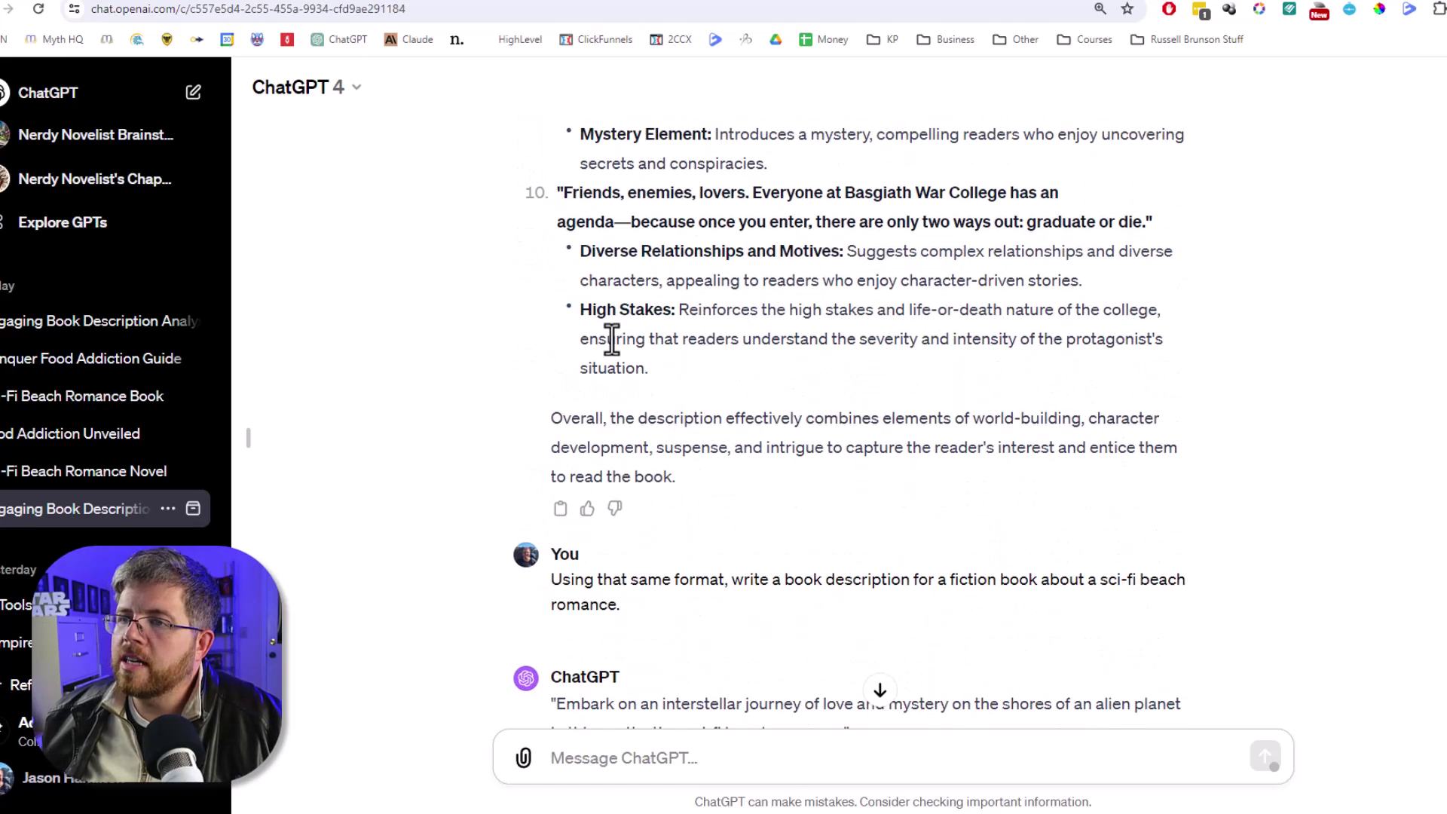
{"action": "scroll", "coordinate": [857, 533], "scroll_direction": "down", "scroll_amount": 15}
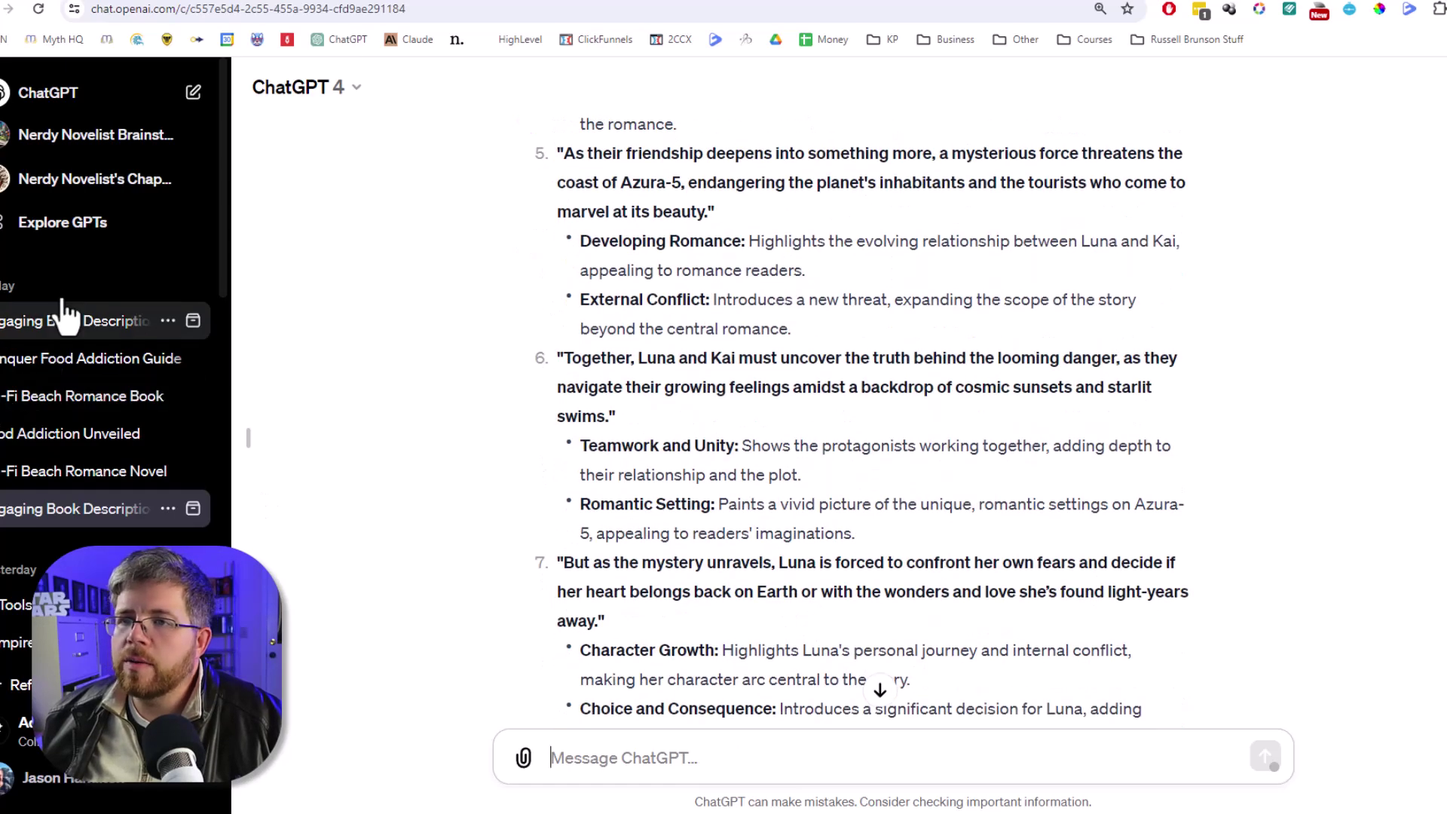
{"action": "left_click", "coordinate": [74, 321]}
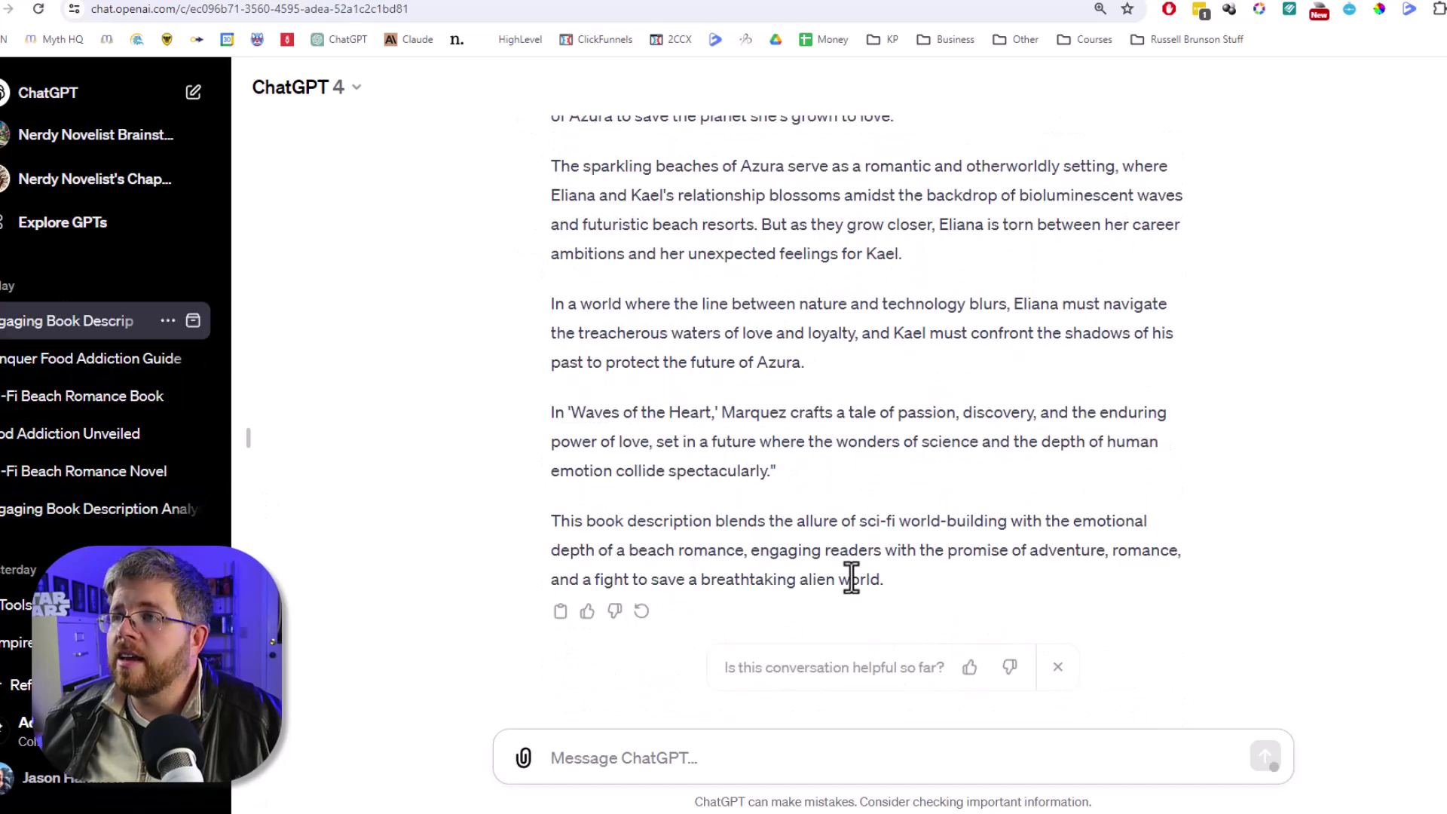
{"action": "scroll", "coordinate": [1025, 474], "scroll_direction": "up", "scroll_amount": 10}
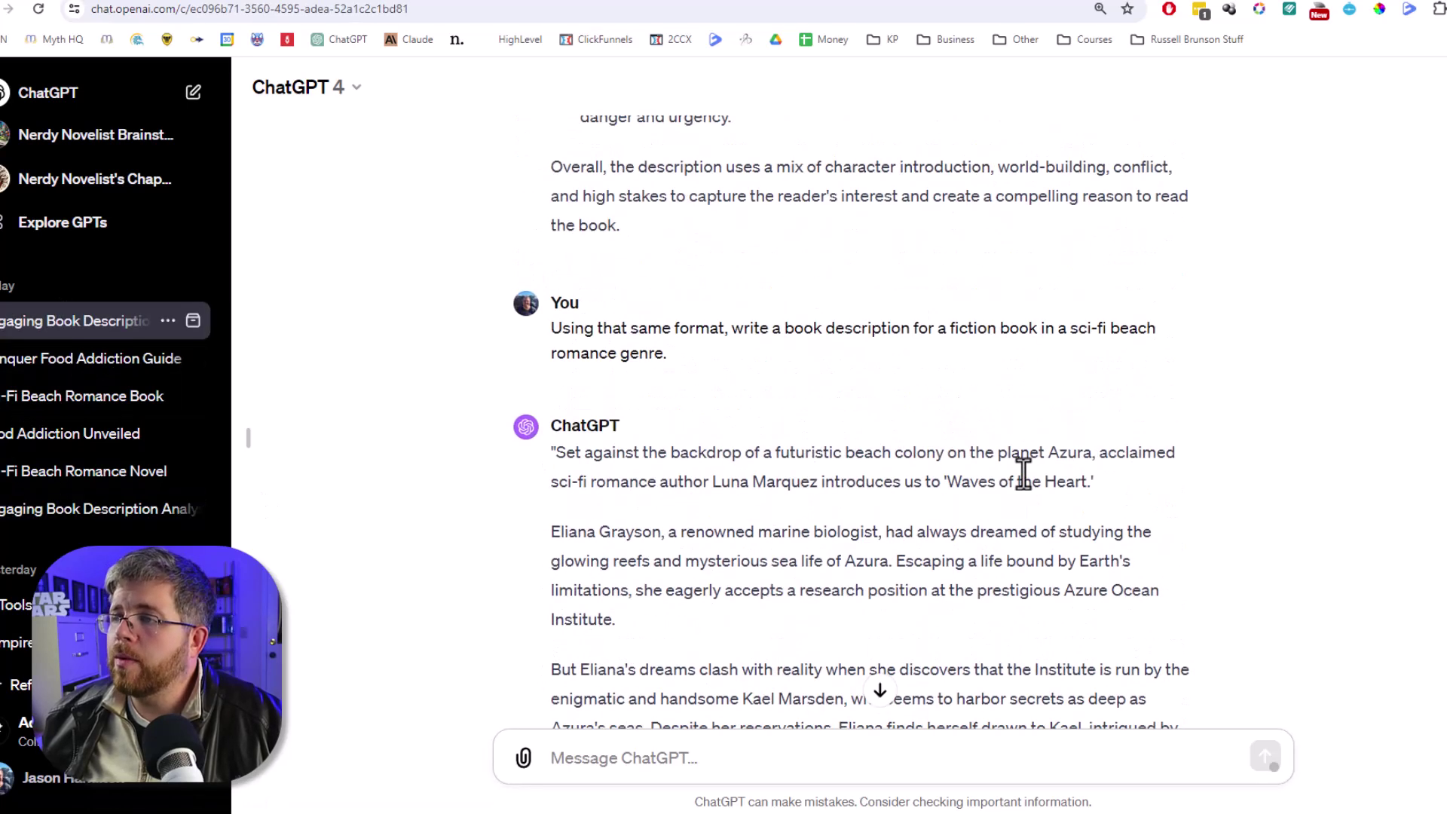